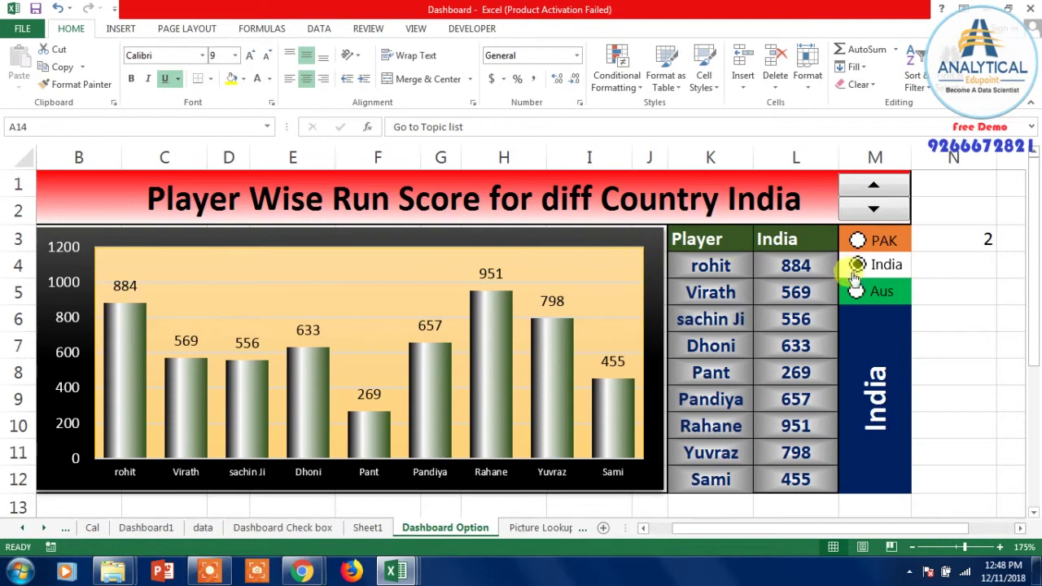
Switch the dashboard between PAK, India and Aus with the option buttons and spin arrows, finishing on Pakistan
left_click(859, 242)
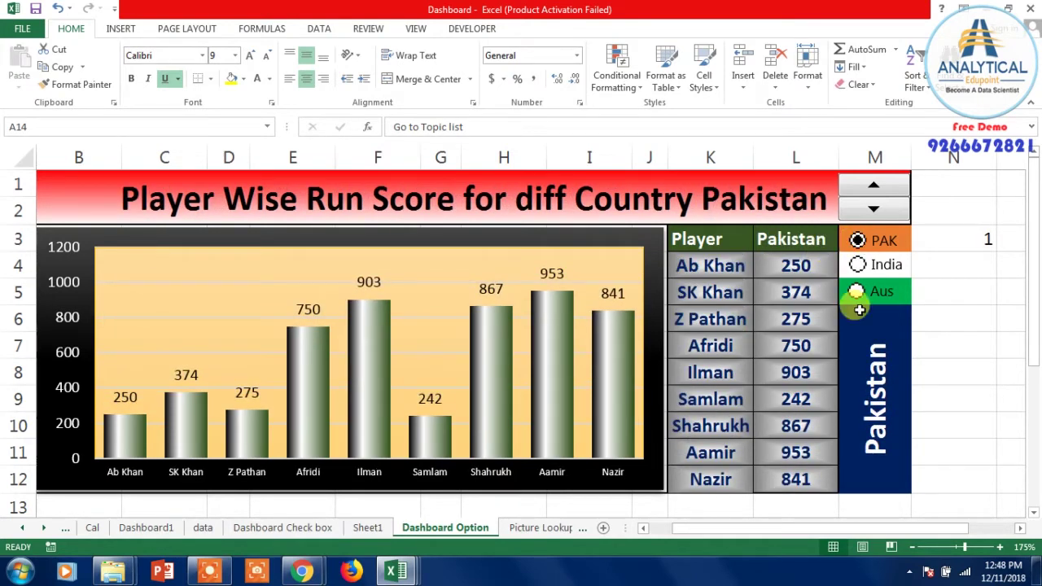
left_click(859, 266)
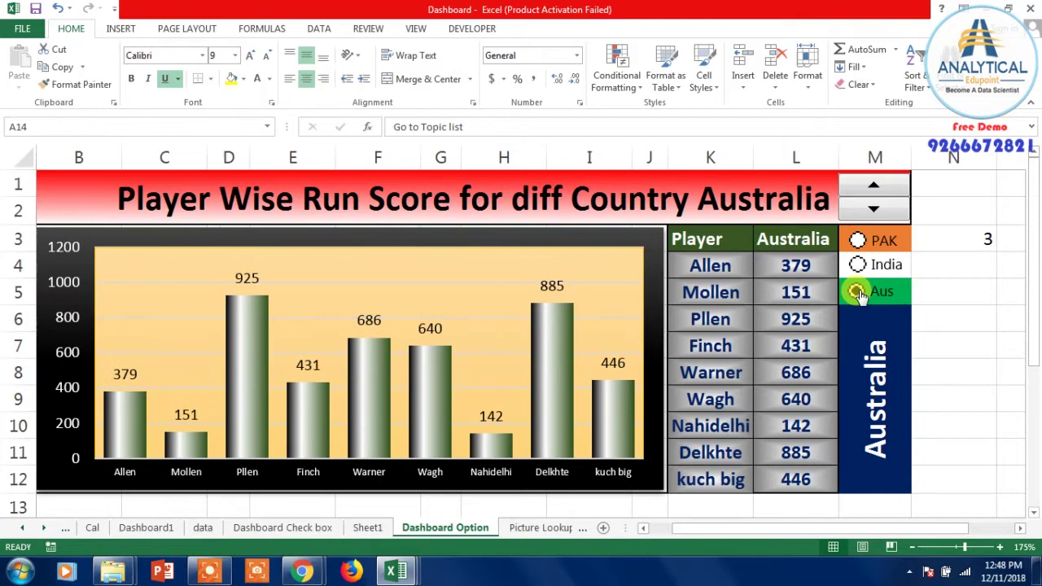
left_click(873, 192)
left_click(873, 195)
left_click(873, 195)
left_click(874, 205)
left_click(873, 208)
left_click(873, 209)
left_click(876, 205)
left_click(879, 186)
left_click(878, 186)
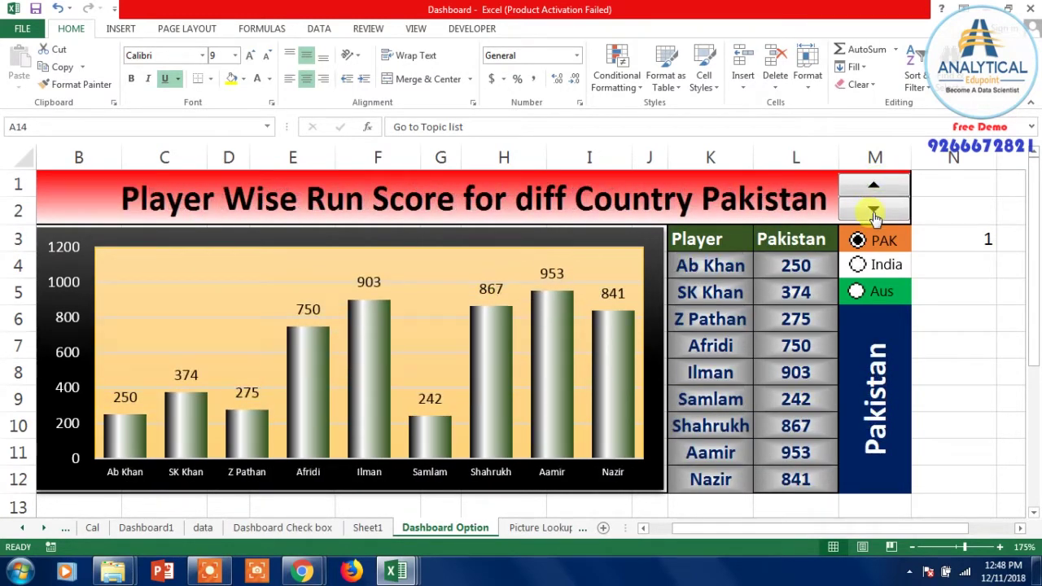
mouse_move(396, 570)
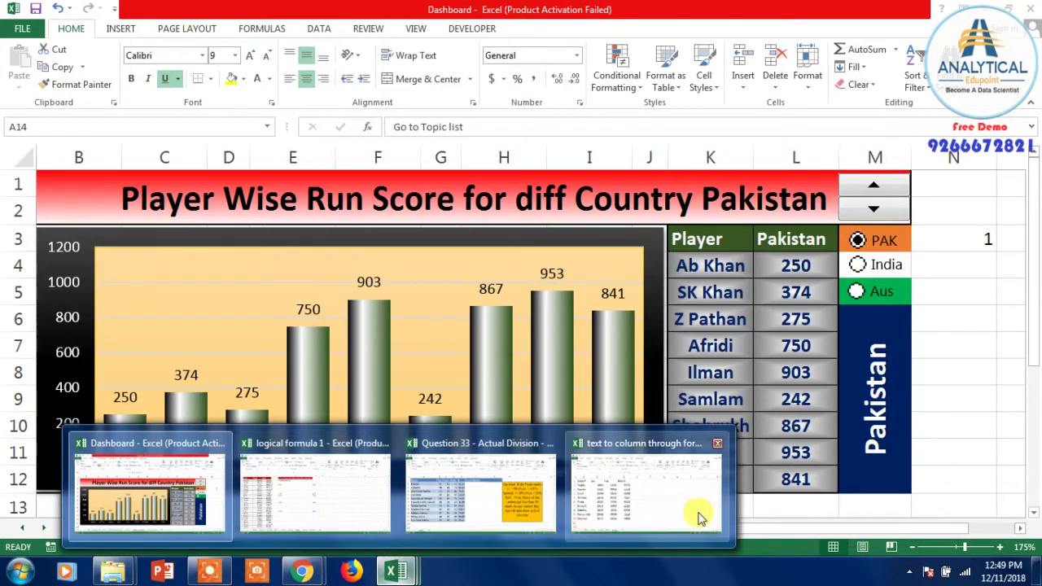
Go to Sheet5 of the text to column workbook and select cell I1
left_click(671, 506)
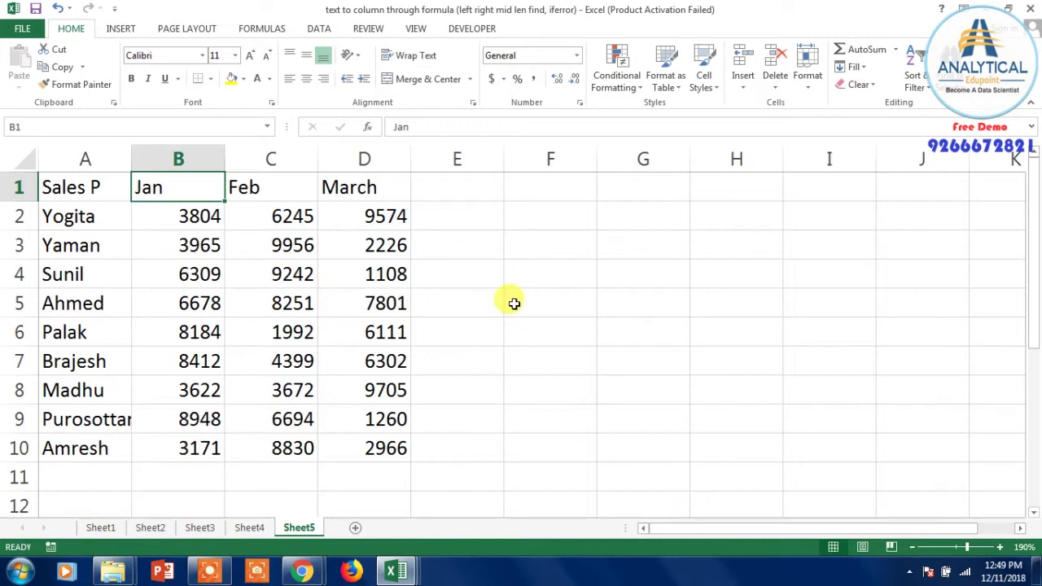
left_click(666, 238)
left_click(684, 189)
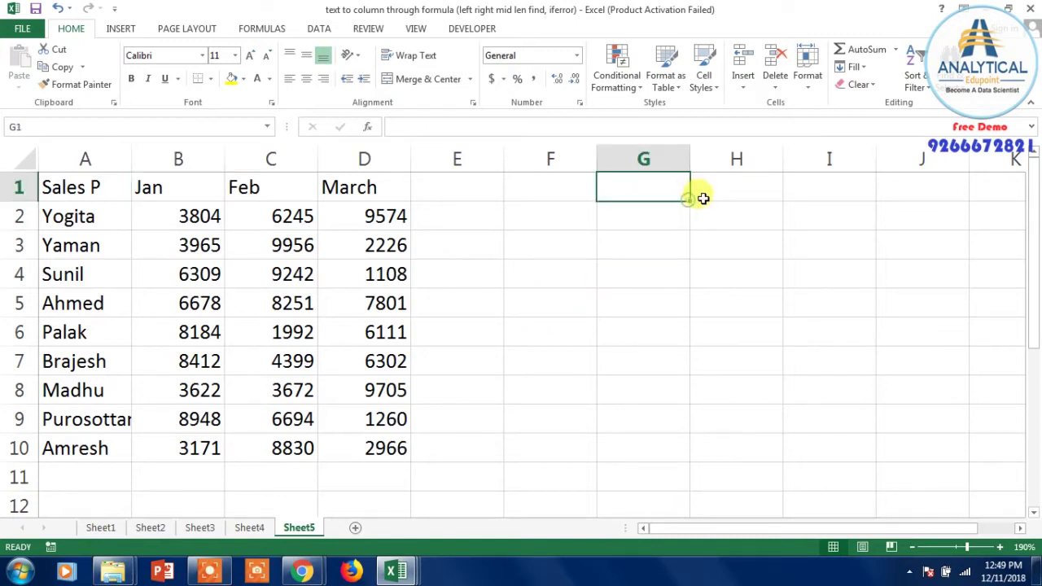
left_click(709, 186)
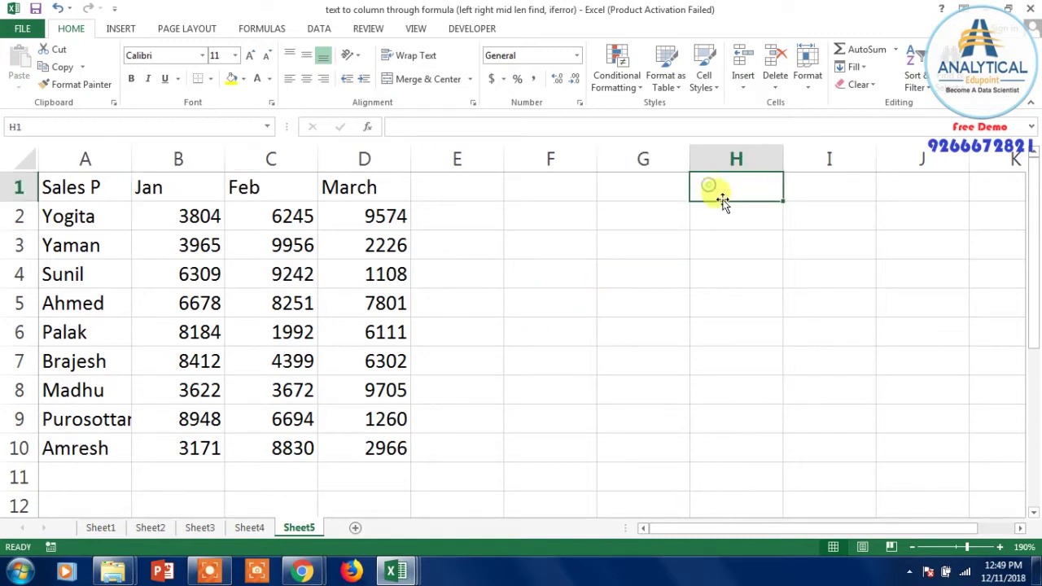
left_click(798, 188)
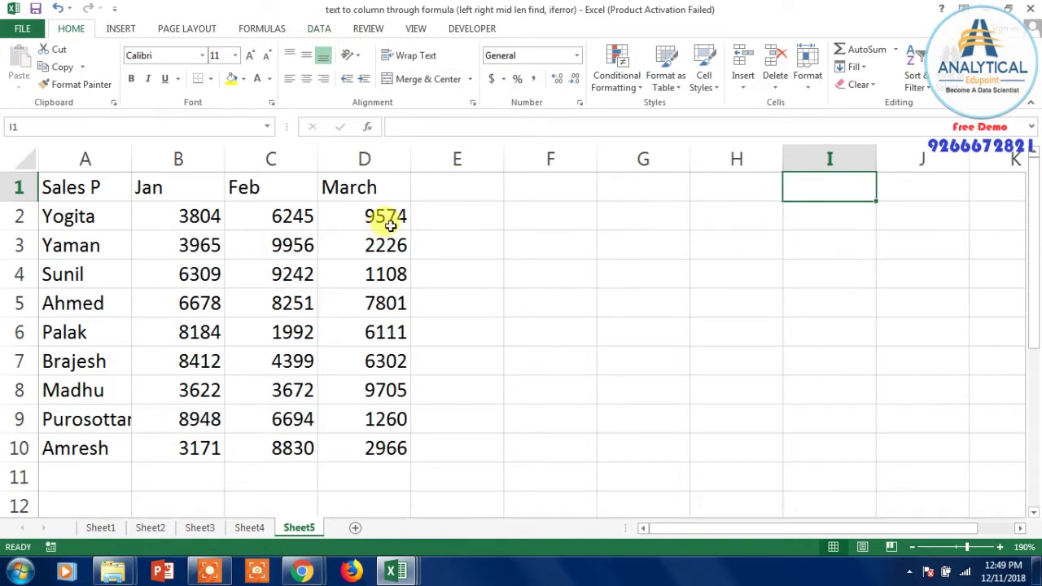
Draw an Option Button (Form Control) in cell I1
left_click(473, 28)
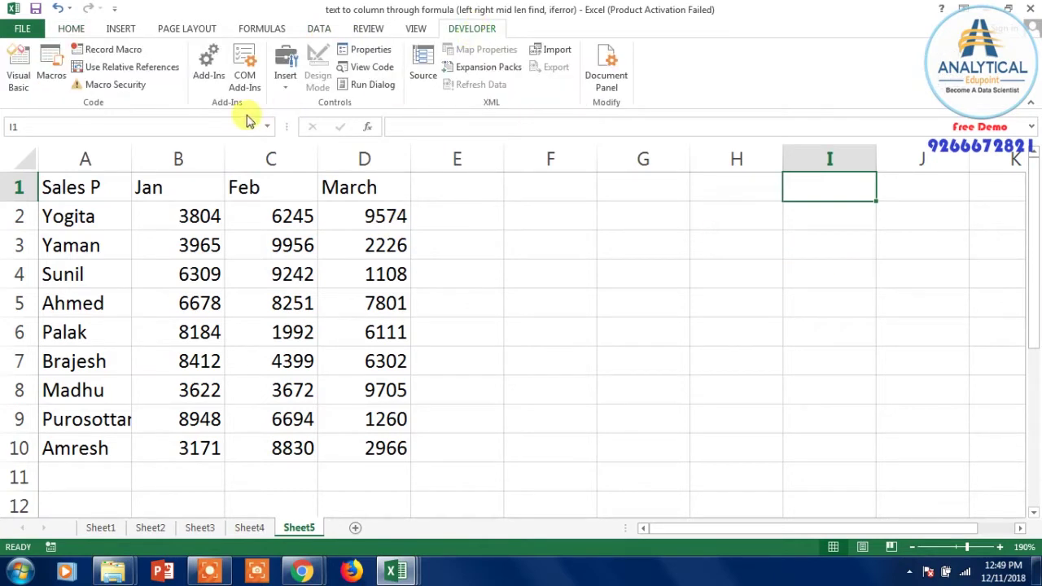
left_click(285, 76)
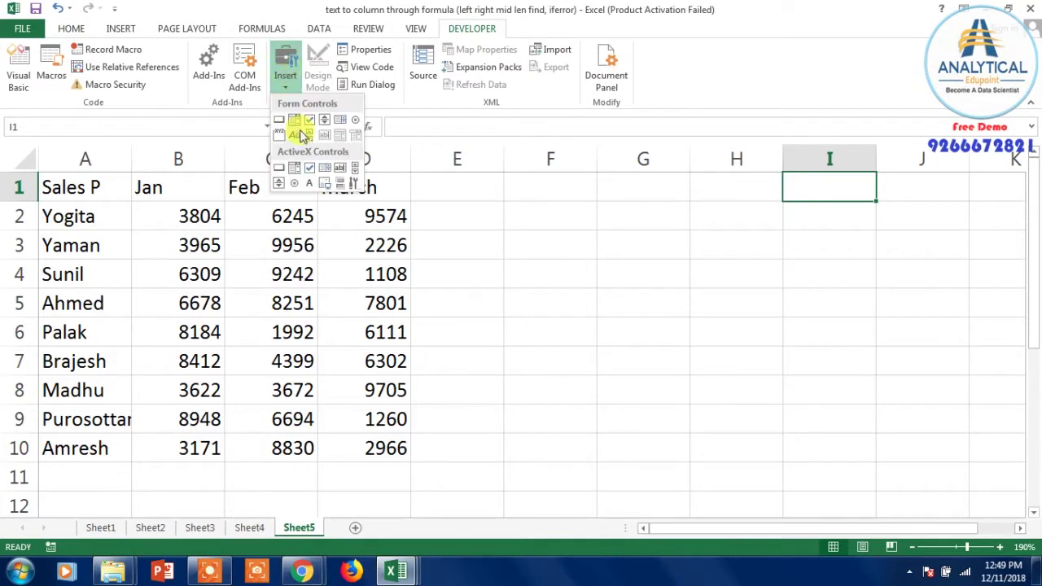
left_click(356, 122)
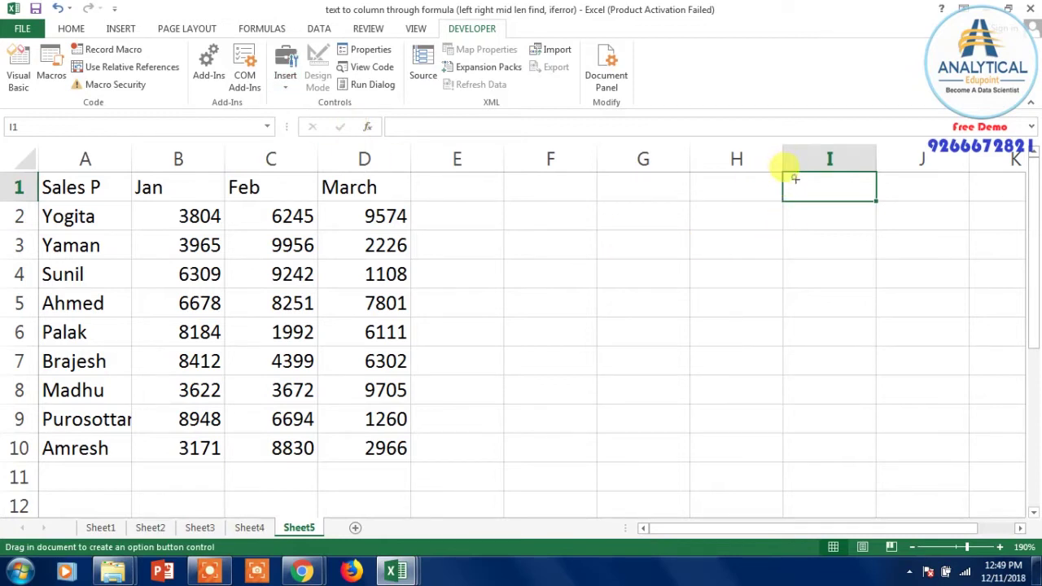
left_click_drag(795, 178, 855, 210)
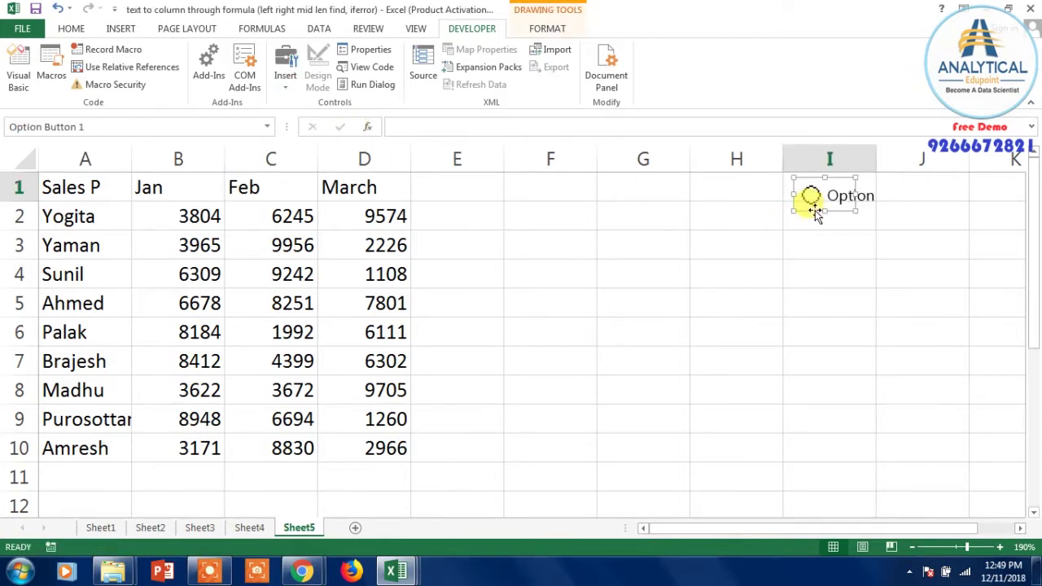
Resize and nudge the option button to sit neatly in I1, leaving it selected
left_click_drag(852, 210, 841, 202)
key("Up")
key("Up")
key("Left")
key("Left")
key("Left")
left_click(830, 241)
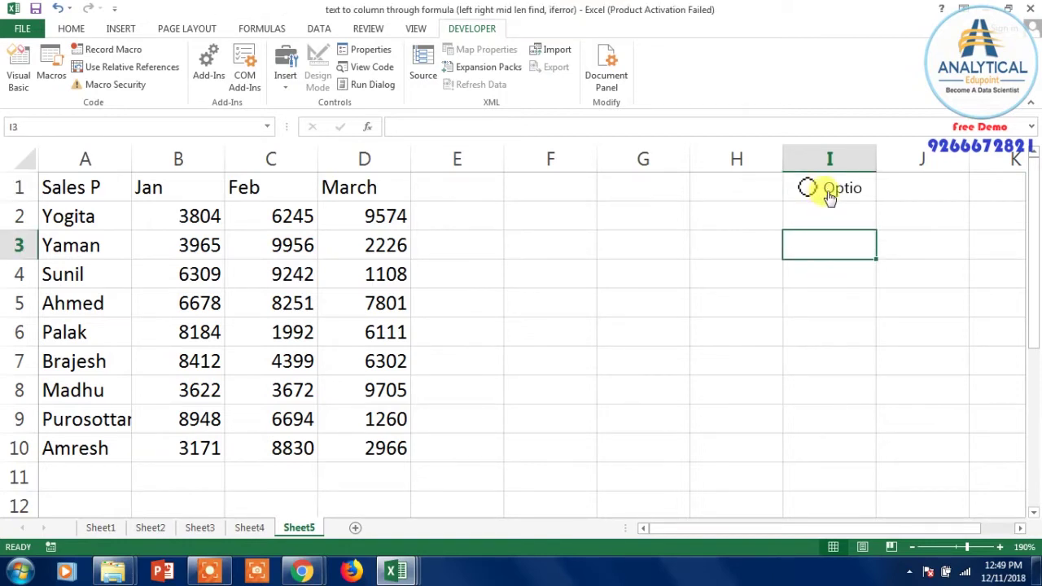
left_click(824, 221)
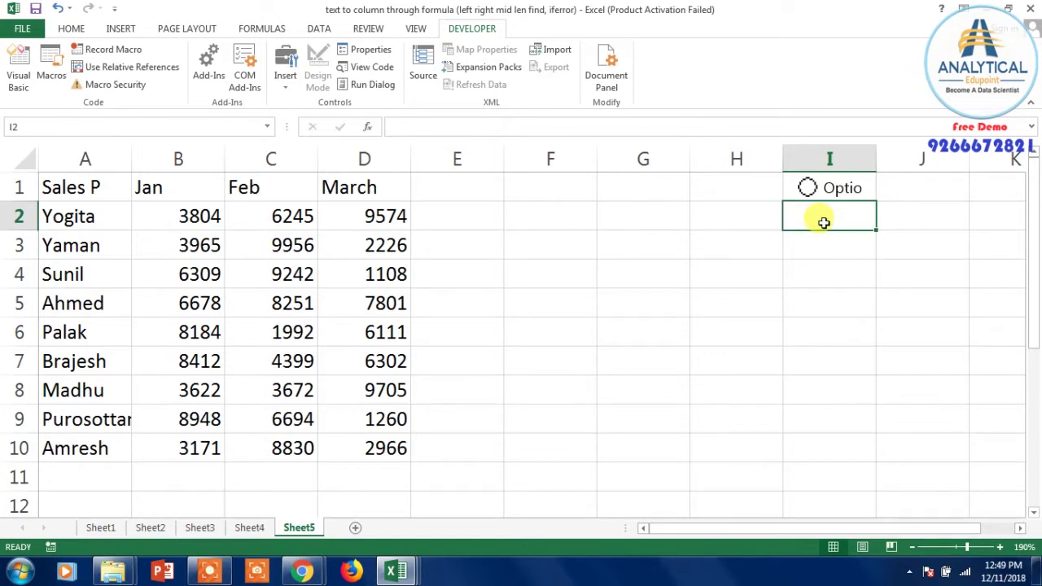
right_click(810, 188)
key("Escape")
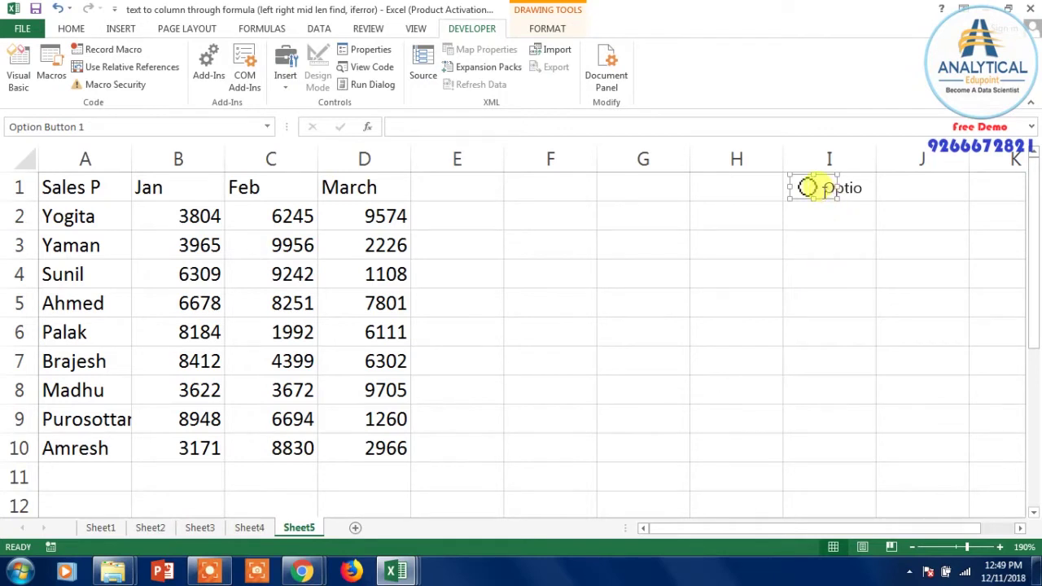
Set the option button's cell link to $F$1 and check that selecting it puts 1 in F1
right_click(811, 188)
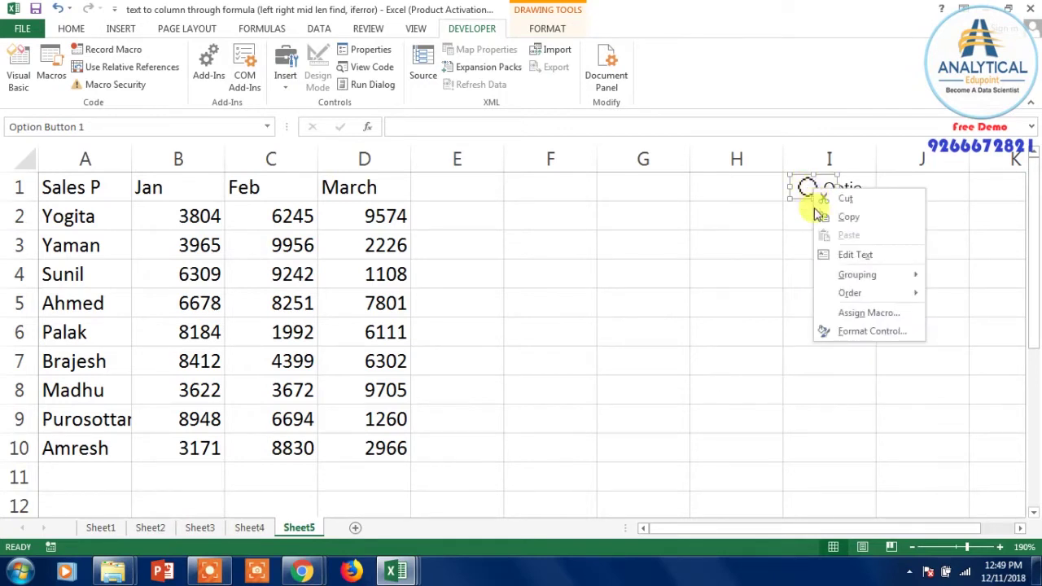
left_click(851, 331)
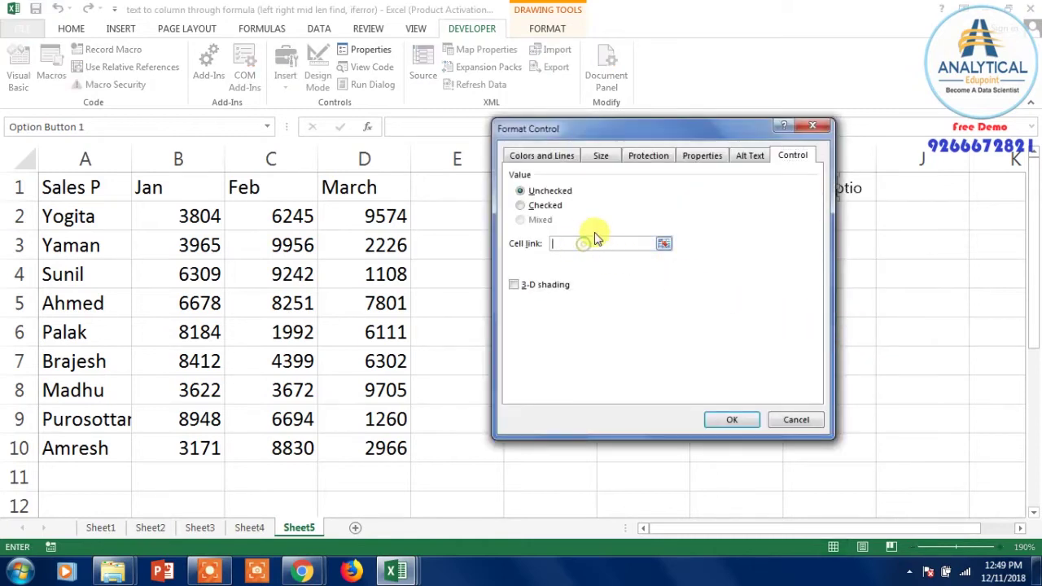
left_click_drag(627, 128, 703, 287)
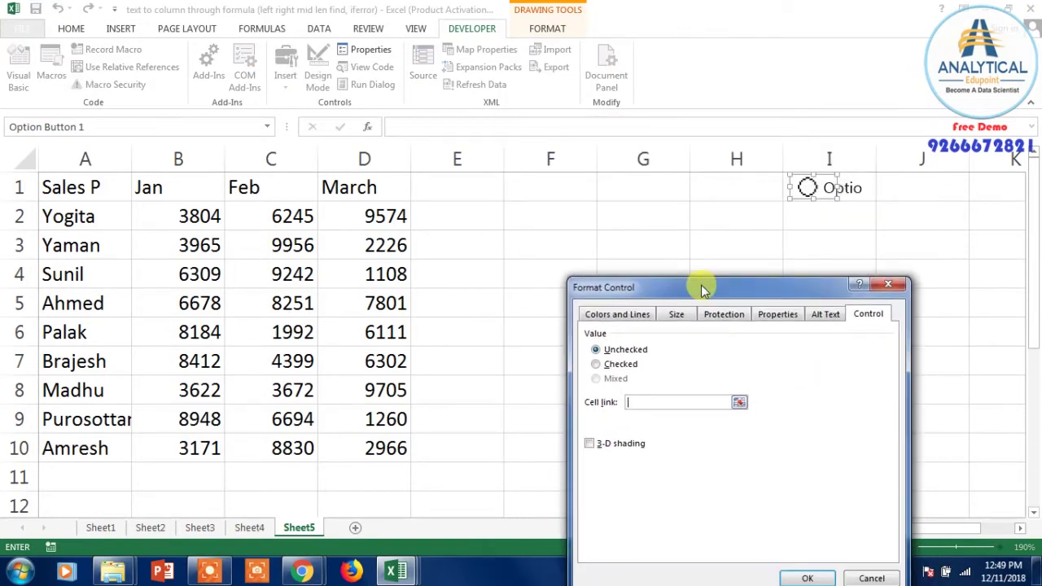
left_click(564, 188)
left_click(794, 576)
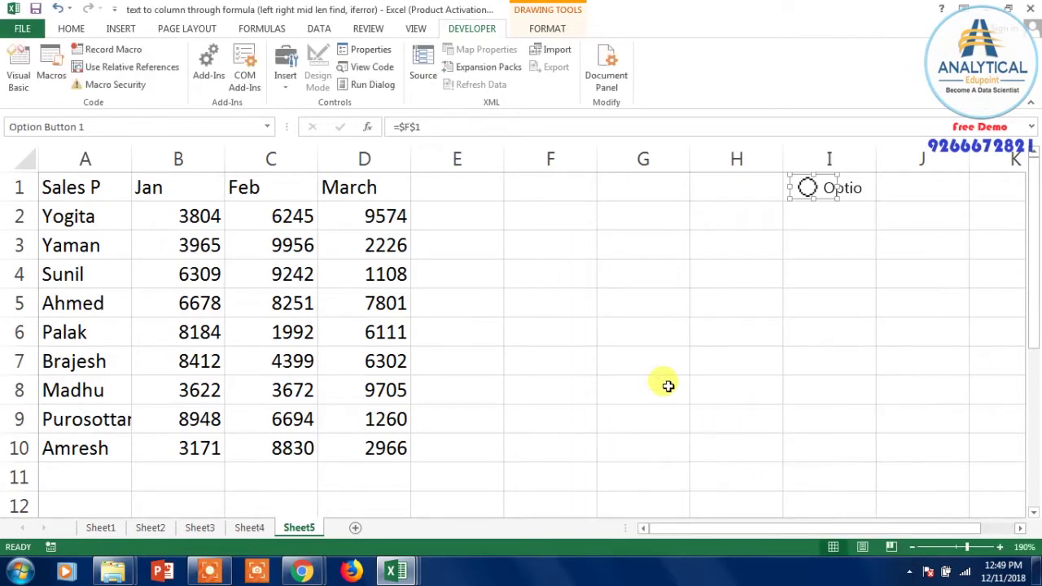
left_click(807, 269)
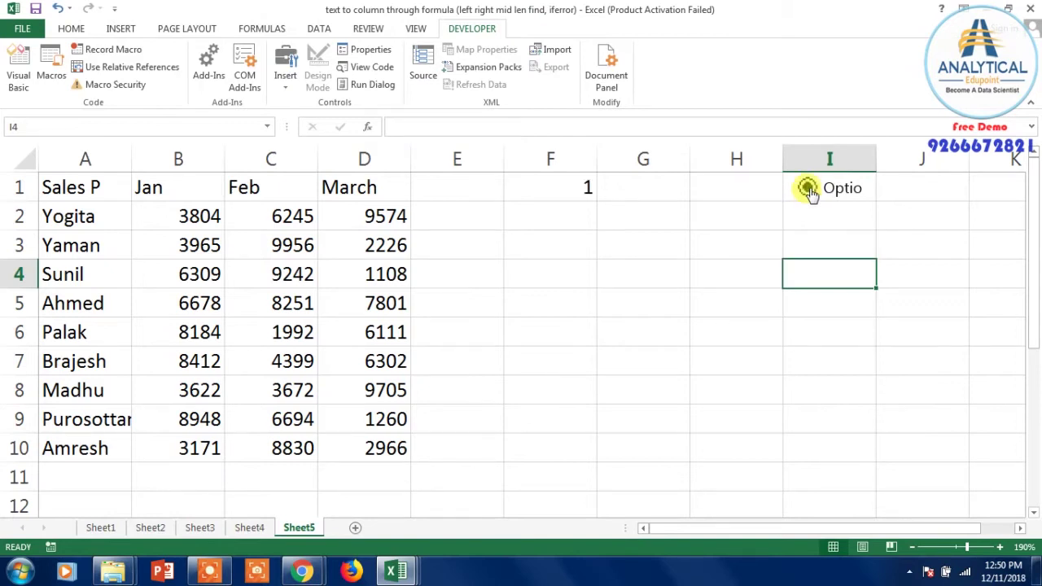
left_click(809, 190)
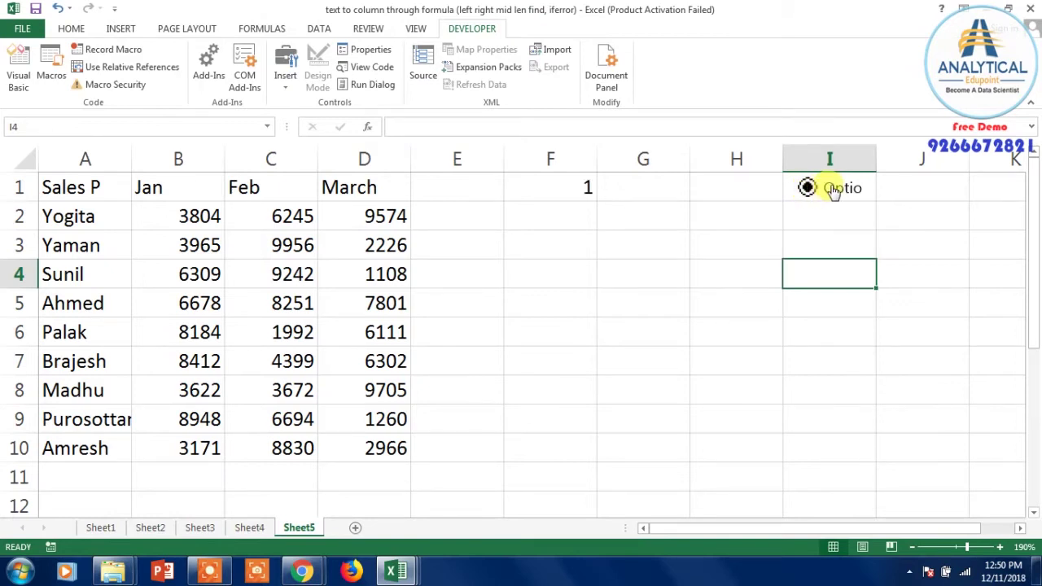
left_click(835, 189)
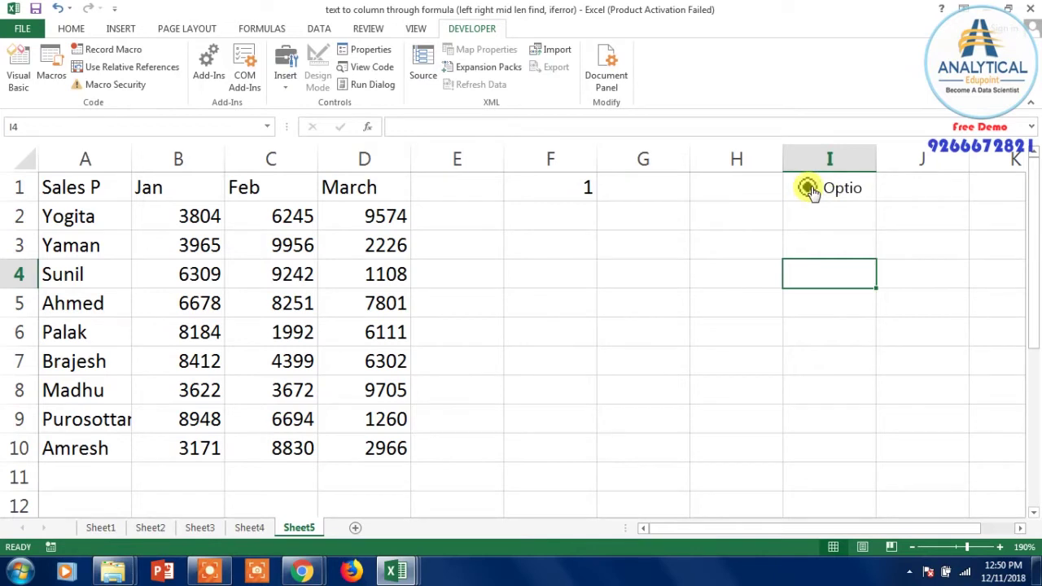
right_click(834, 189)
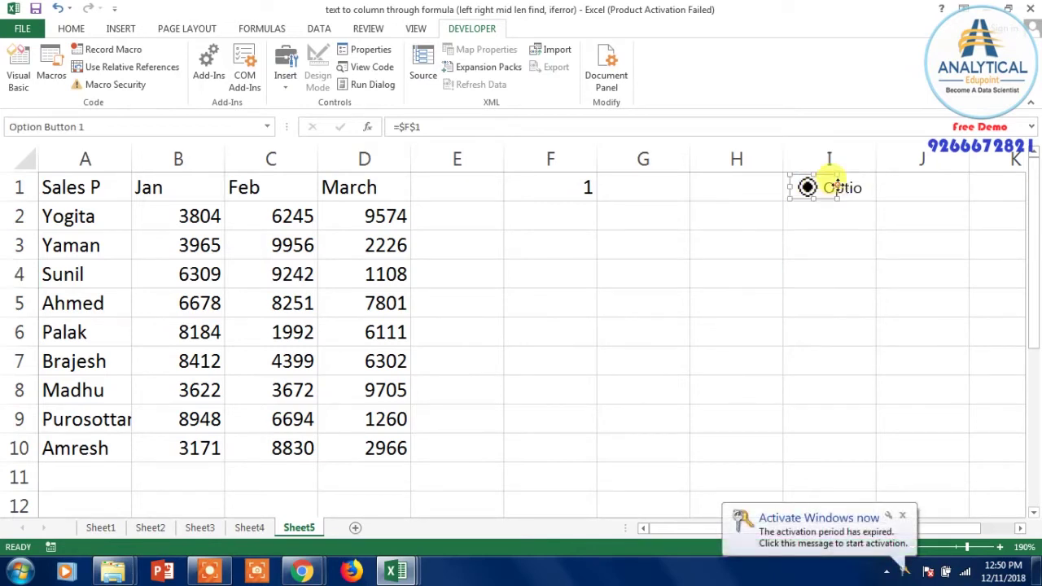
Paste two copies of the option button and stack them under the first in I2 and I3
left_click(872, 215)
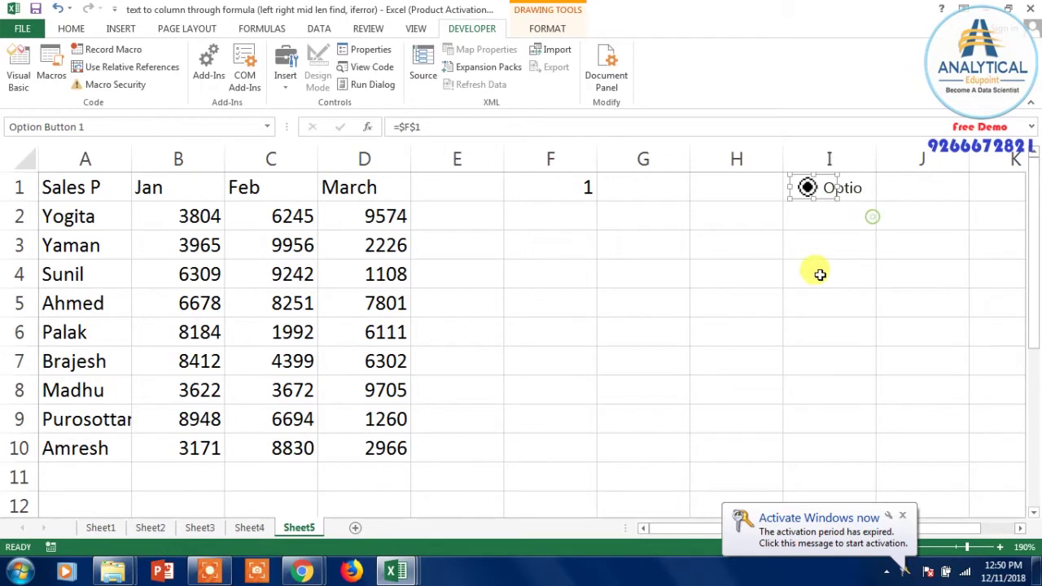
key("ctrl+v")
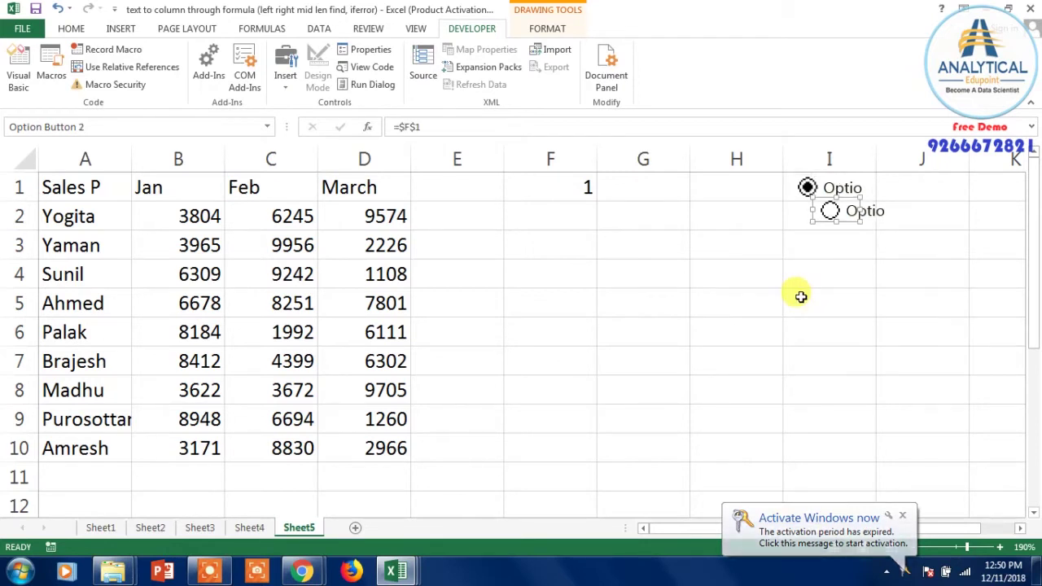
key("ctrl+v")
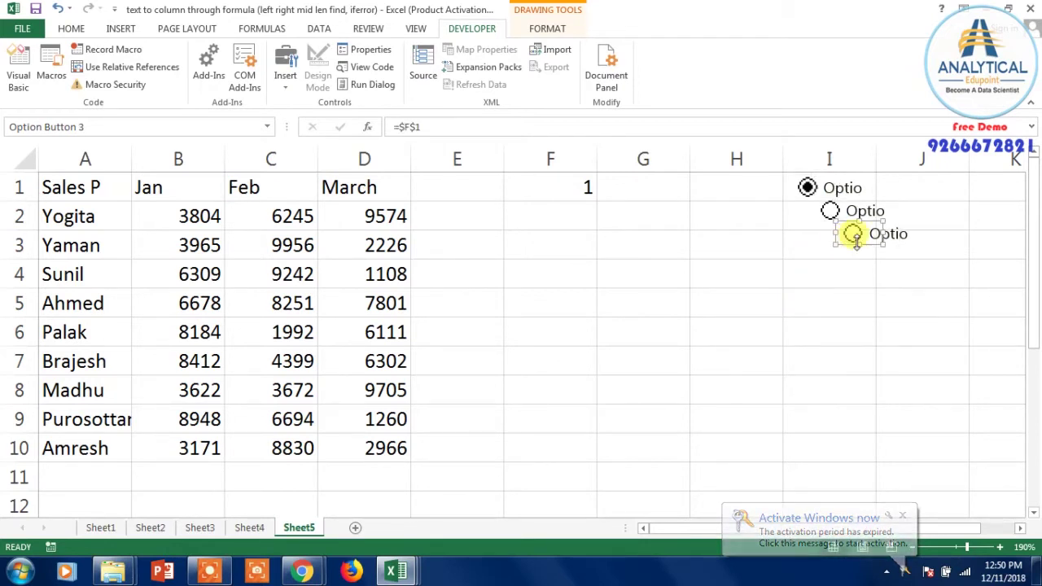
left_click_drag(849, 249, 804, 255)
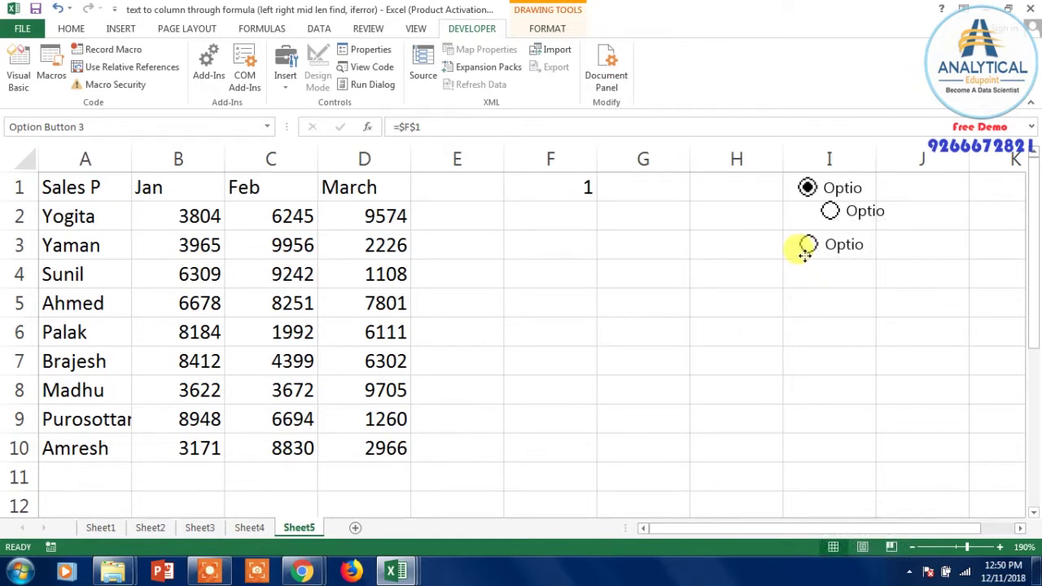
right_click(860, 213)
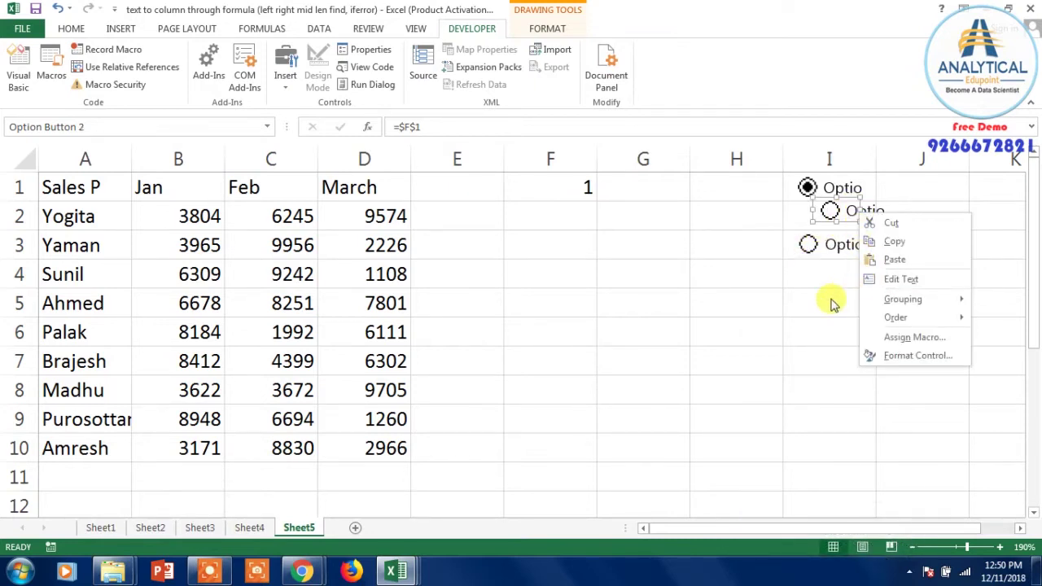
key("Escape")
left_click_drag(847, 220, 827, 225)
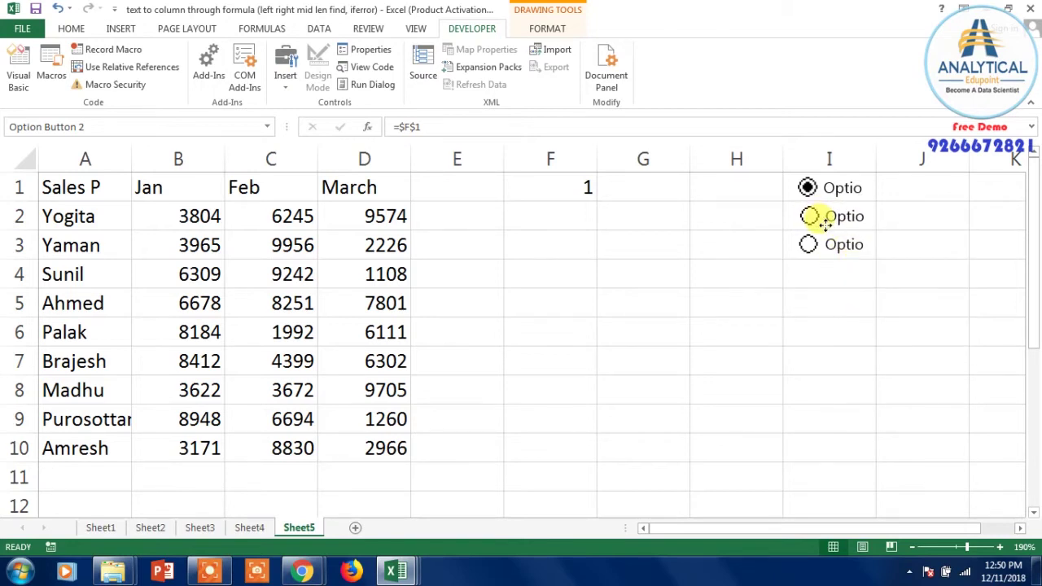
Select the second and third options to confirm F1 shows 2 and 3
left_click(803, 302)
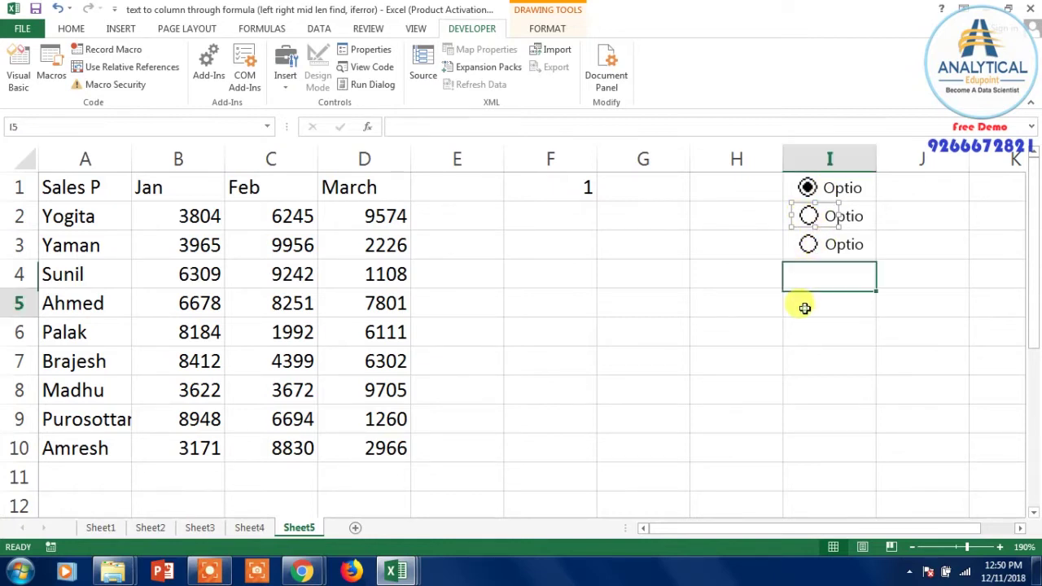
left_click(809, 218)
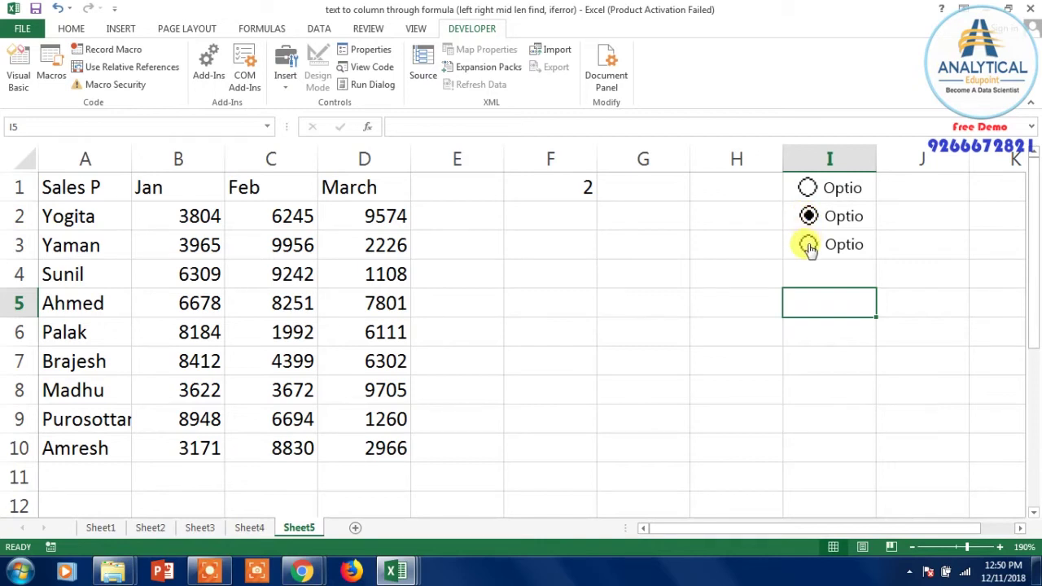
left_click(809, 246)
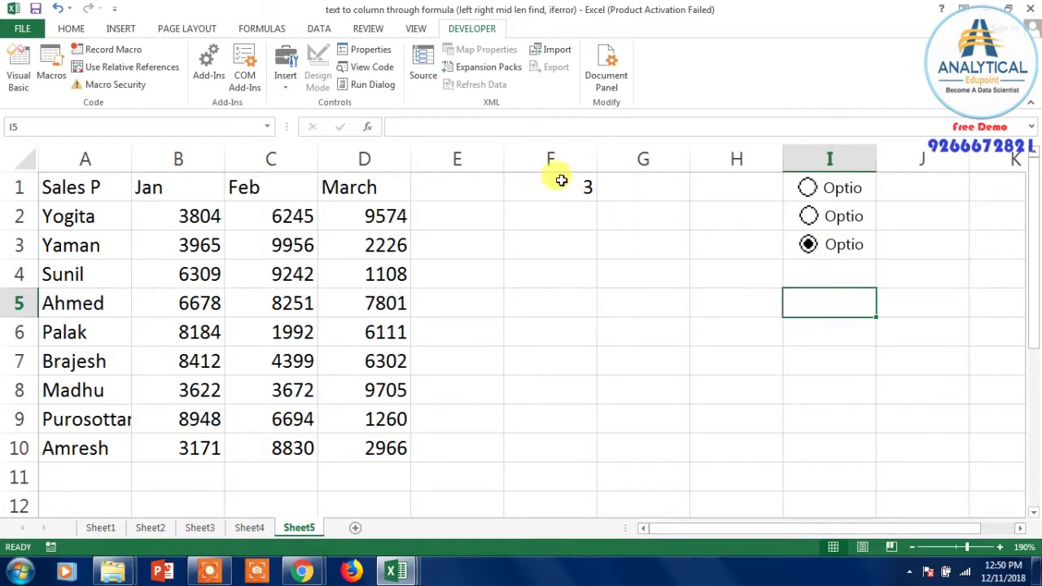
Move the option buttons' linked value from F1 to J1 and test that J1 updates
left_click(558, 186)
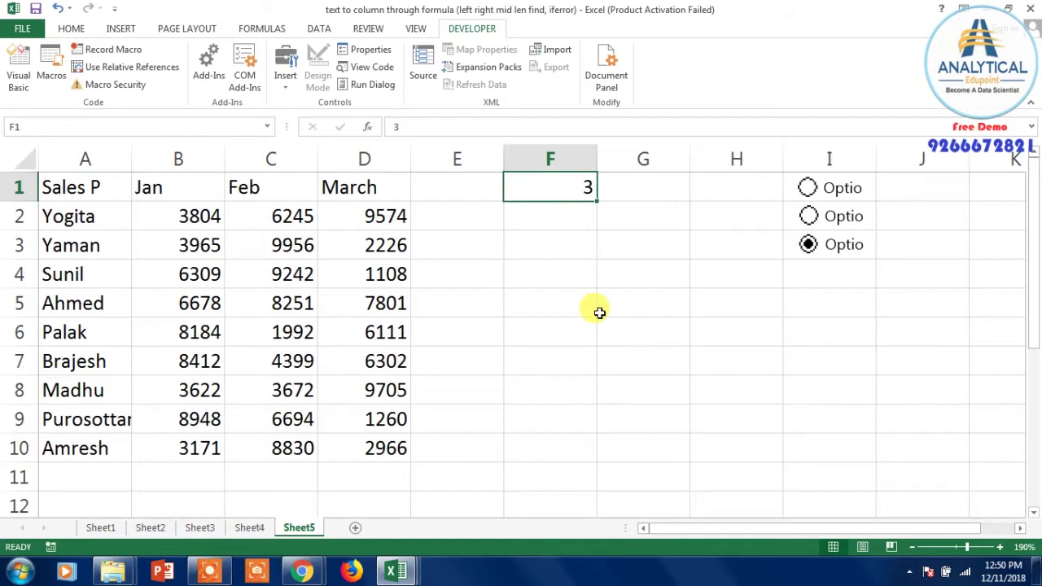
key("ctrl+c")
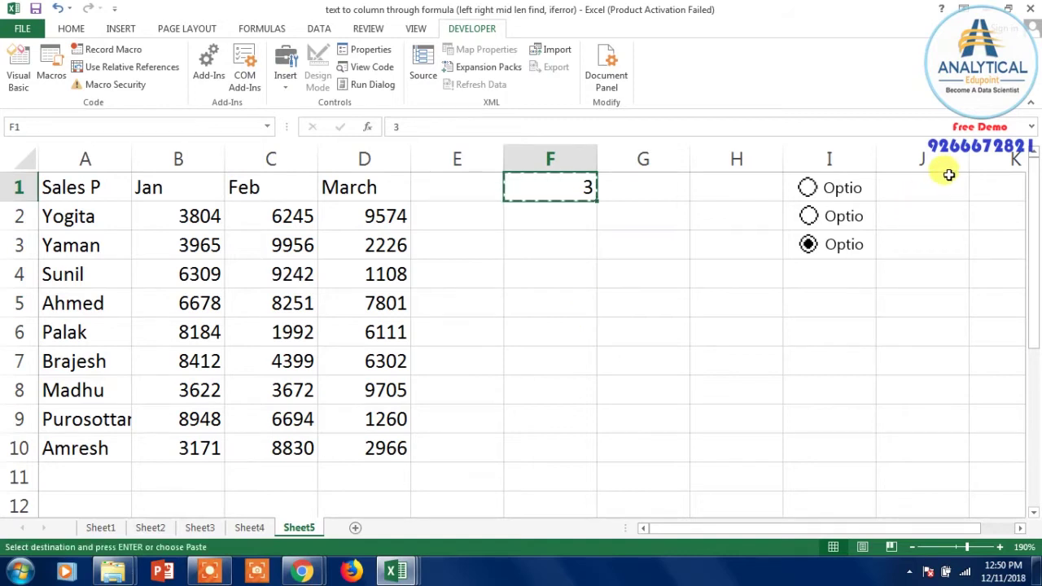
left_click(947, 174)
key("ctrl+v")
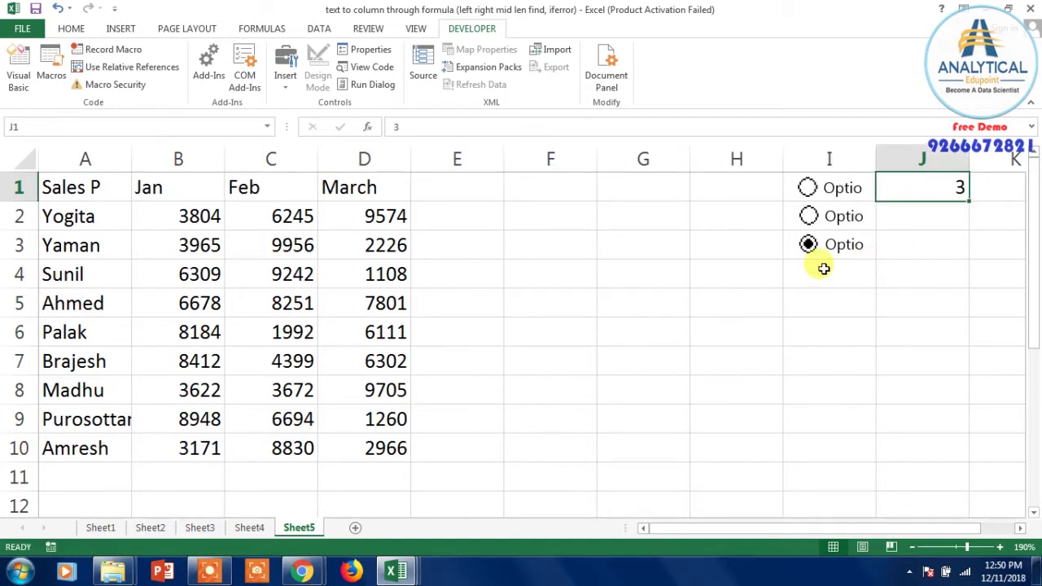
left_click(809, 214)
left_click(807, 187)
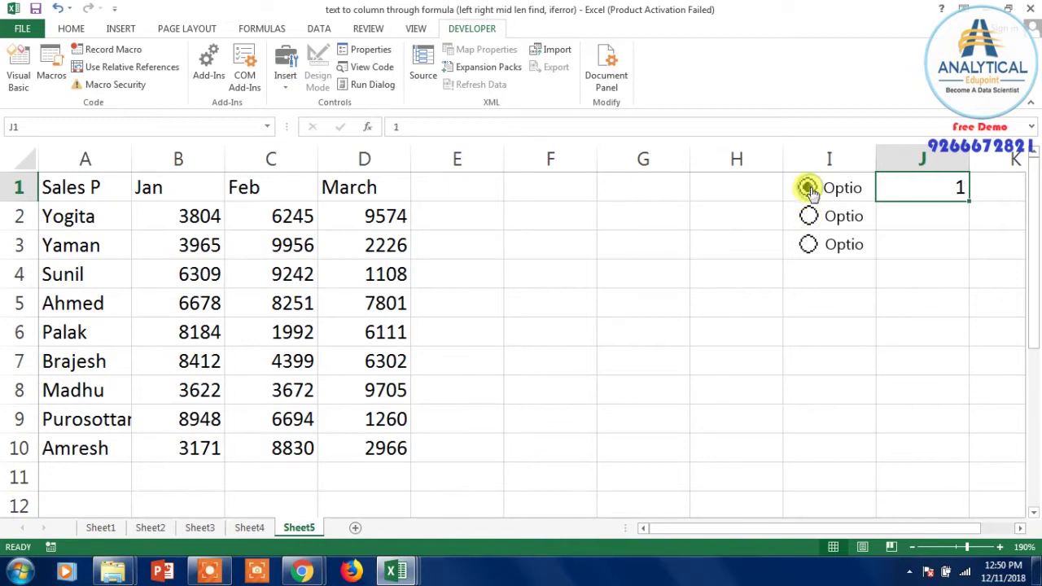
left_click(808, 216)
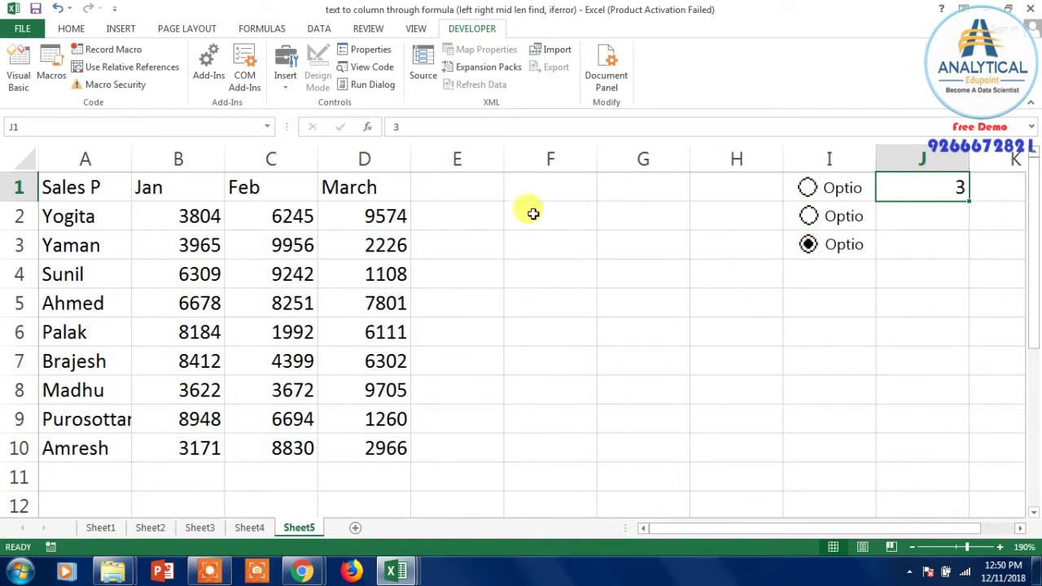
left_click(526, 188)
Copy the salesperson names A1:A10 into F1:F10 and select G1
left_click_drag(76, 199, 77, 447)
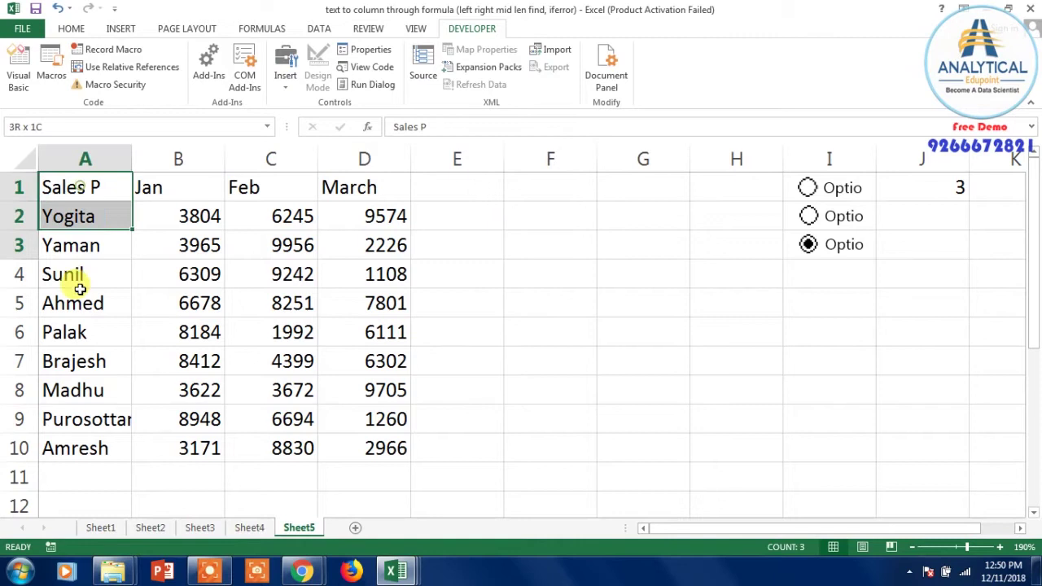
key("ctrl+c")
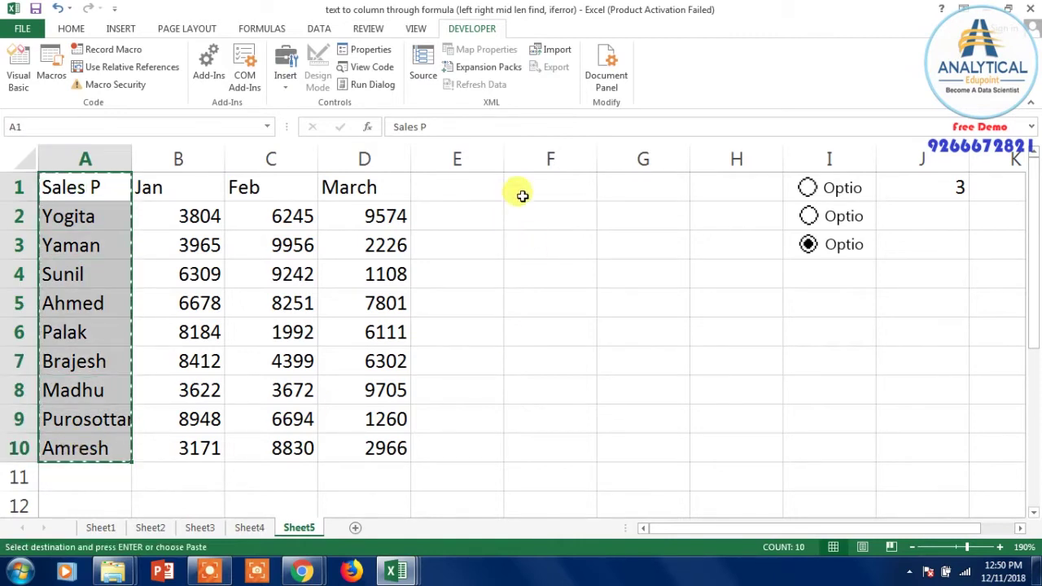
left_click(524, 193)
key("ctrl+v")
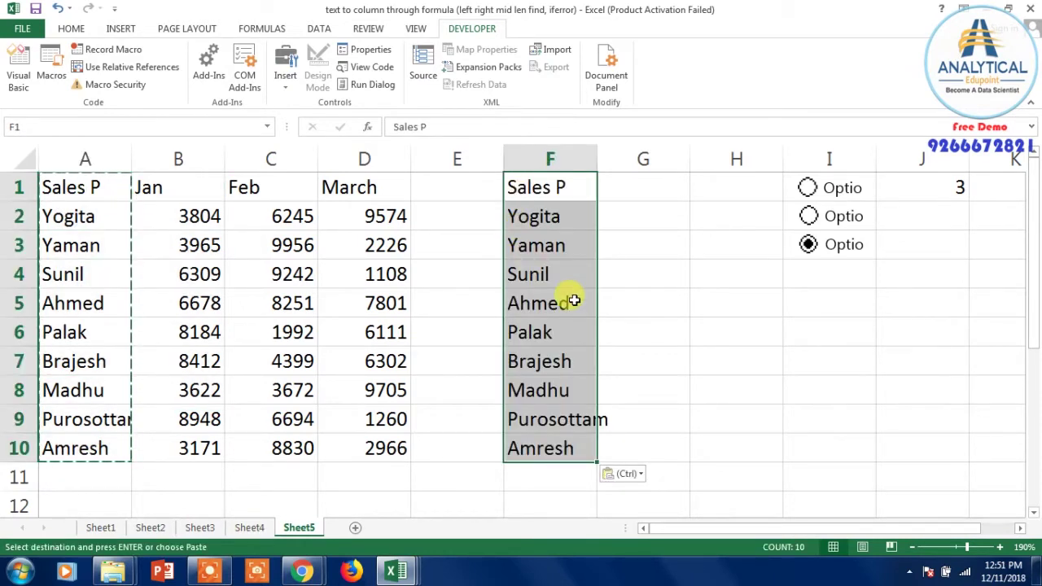
left_click(618, 274)
left_click(624, 188)
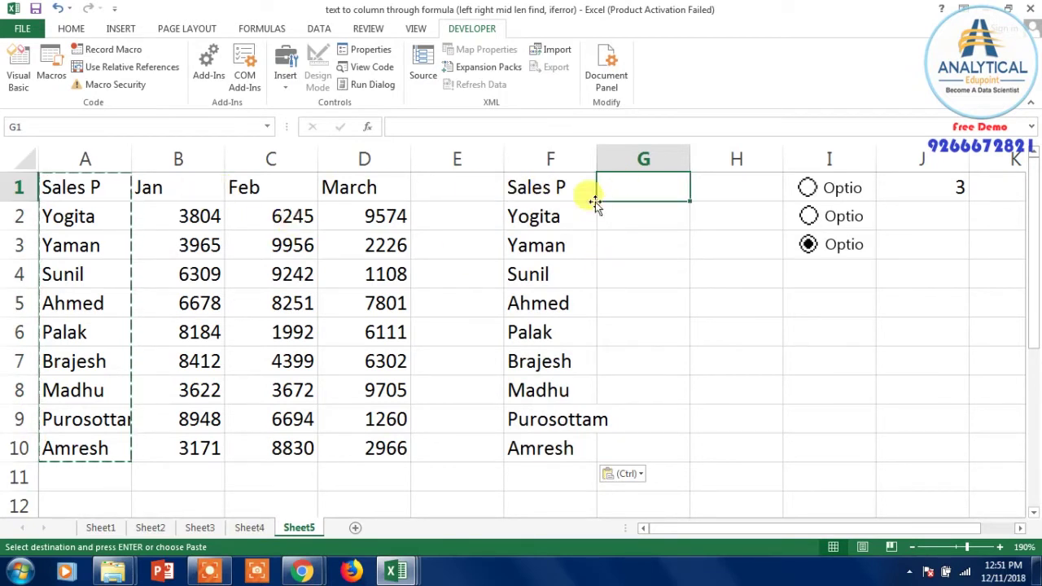
Enter =CHOOSE($J$1,$B1,$C1,$D1) in G1 to pick Jan, Feb or March by J1's option
type("=")
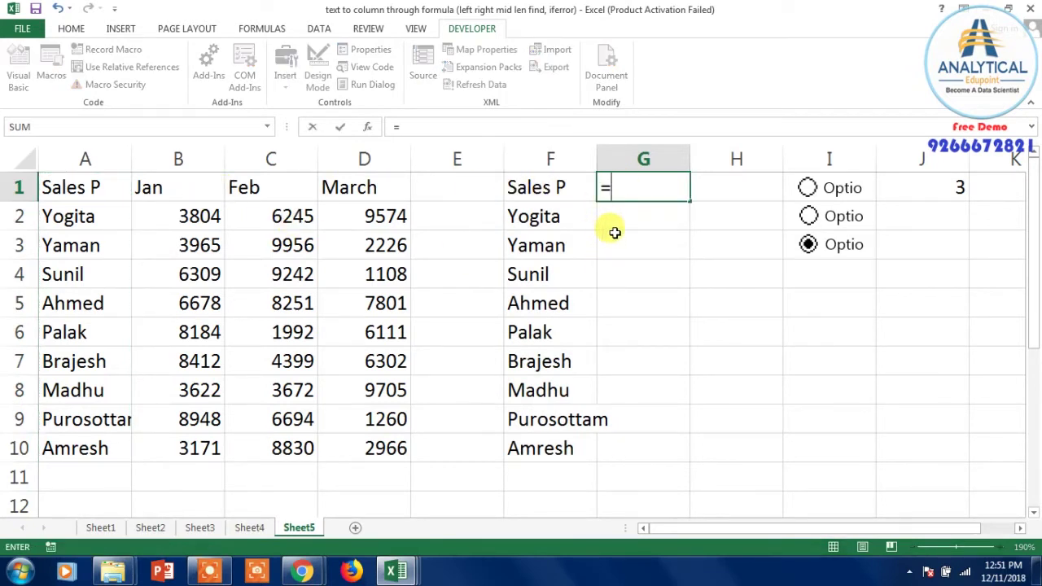
type("choose")
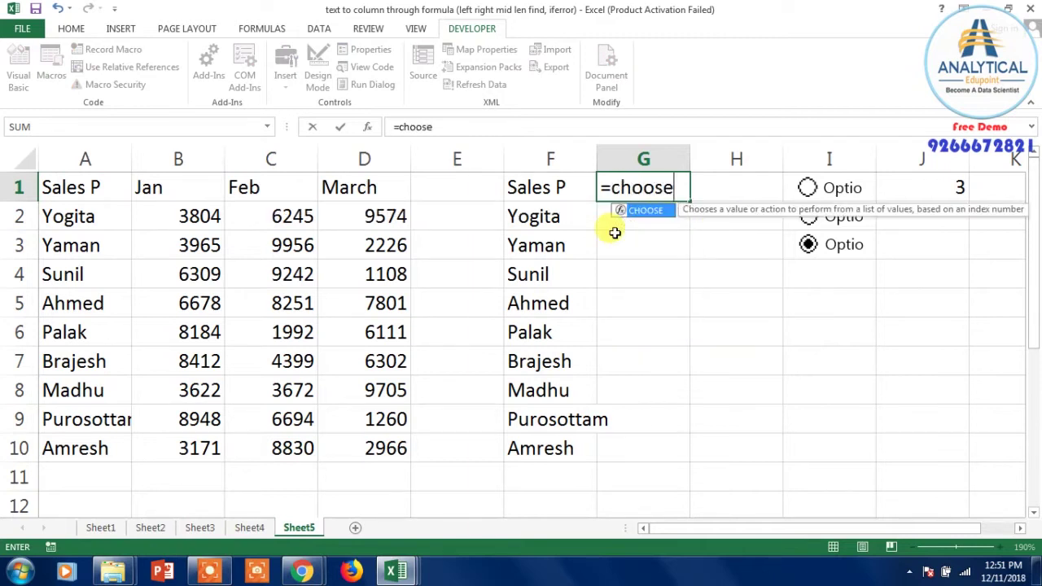
type("(")
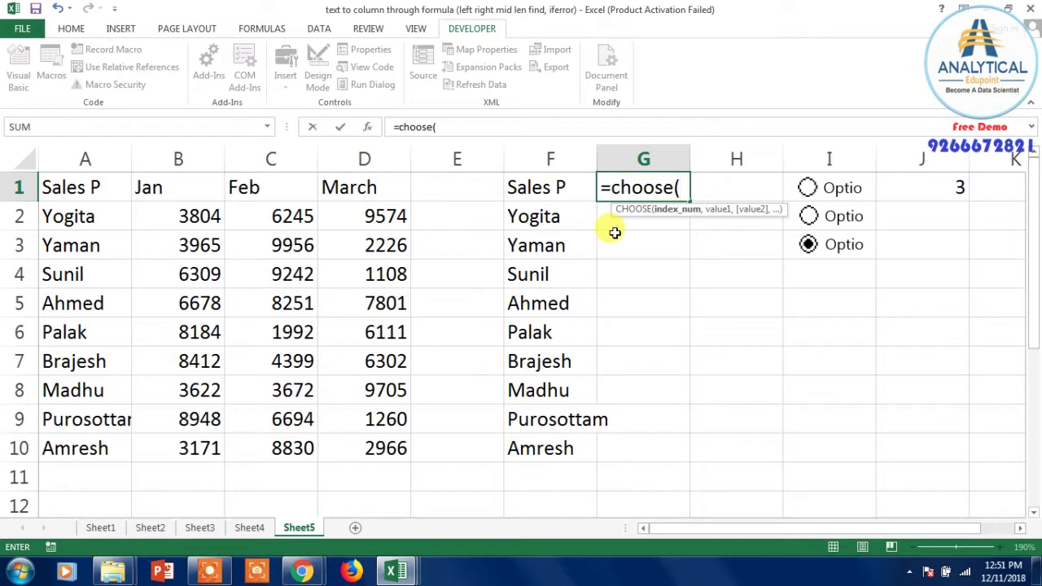
left_click(923, 182)
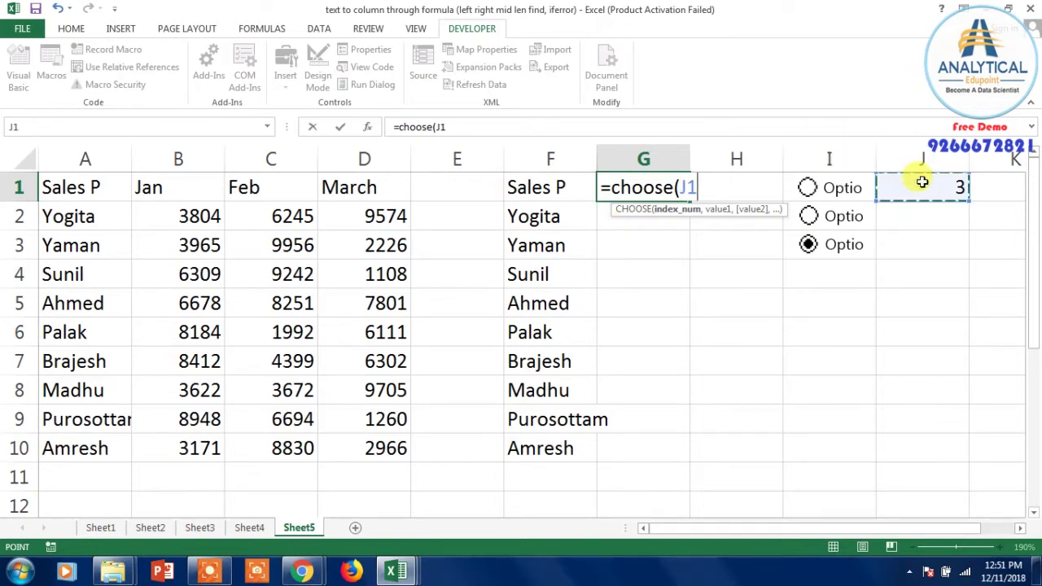
type(",")
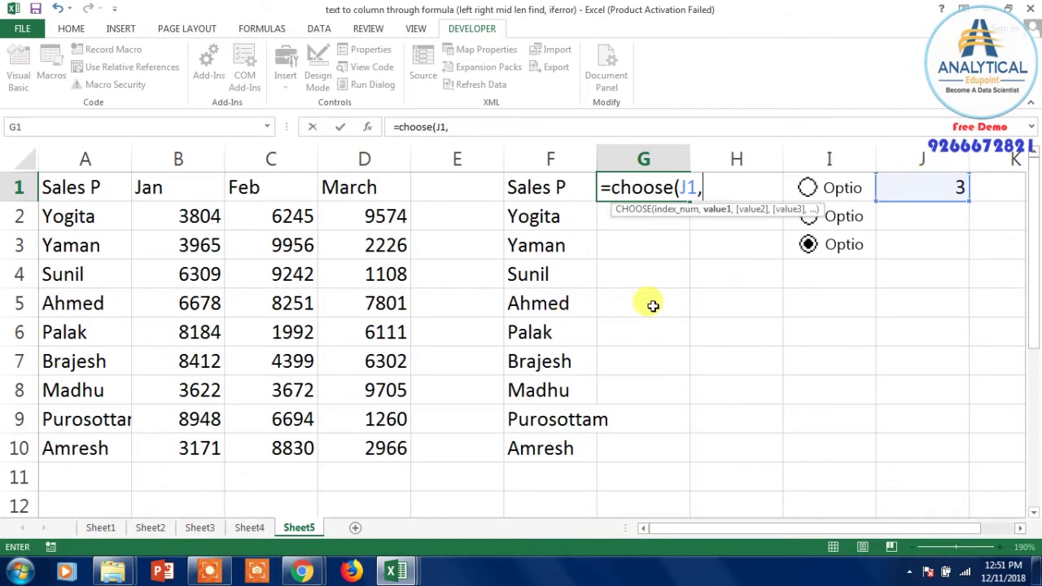
key("BackSpace")
key("F4")
type(",")
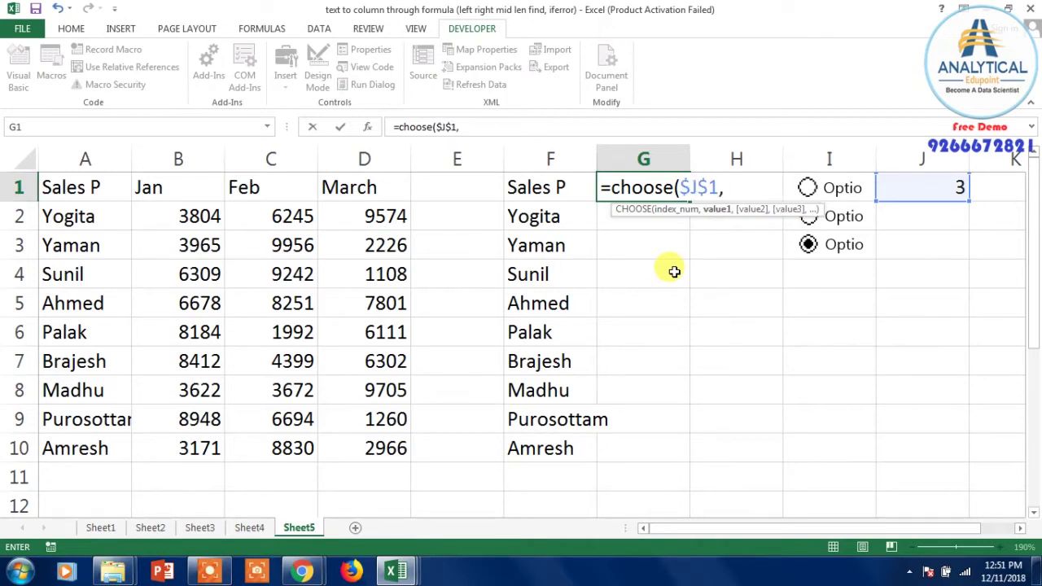
left_click(172, 189)
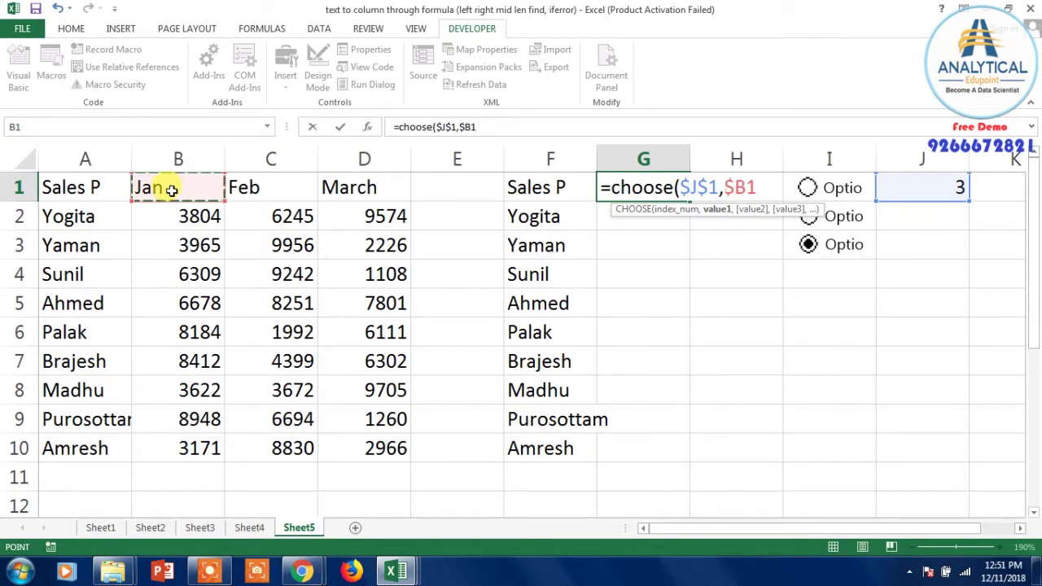
type(",")
left_click(254, 187)
key("F4")
key("F4")
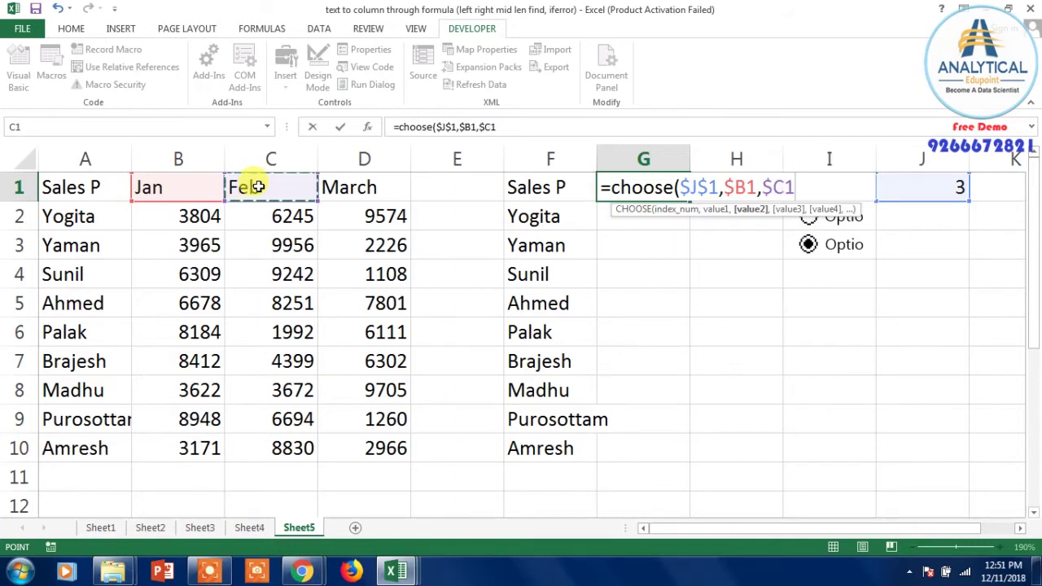
type(",")
left_click(347, 186)
key("F4")
key("F4")
key("F4")
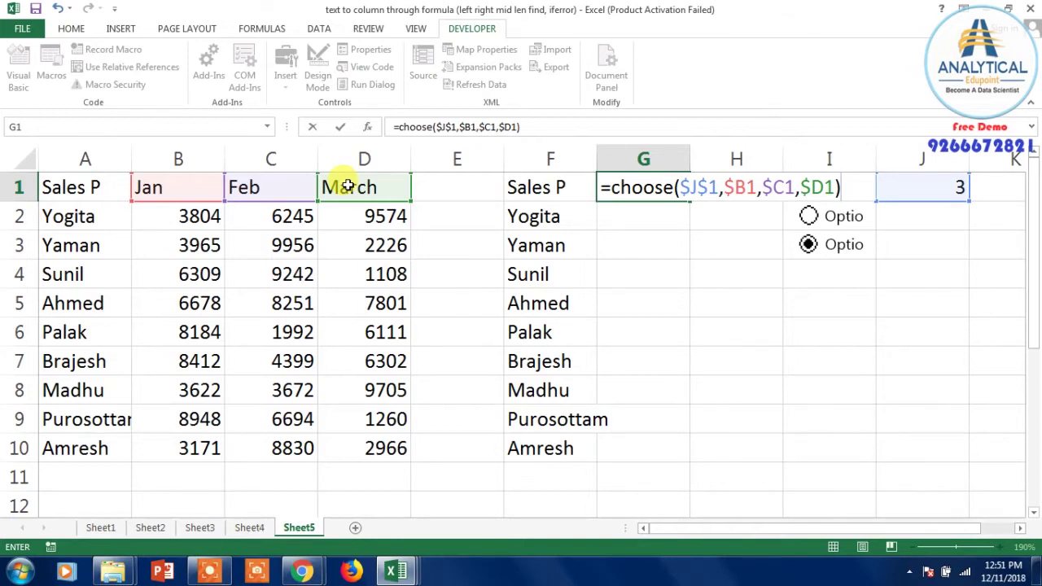
key("Return")
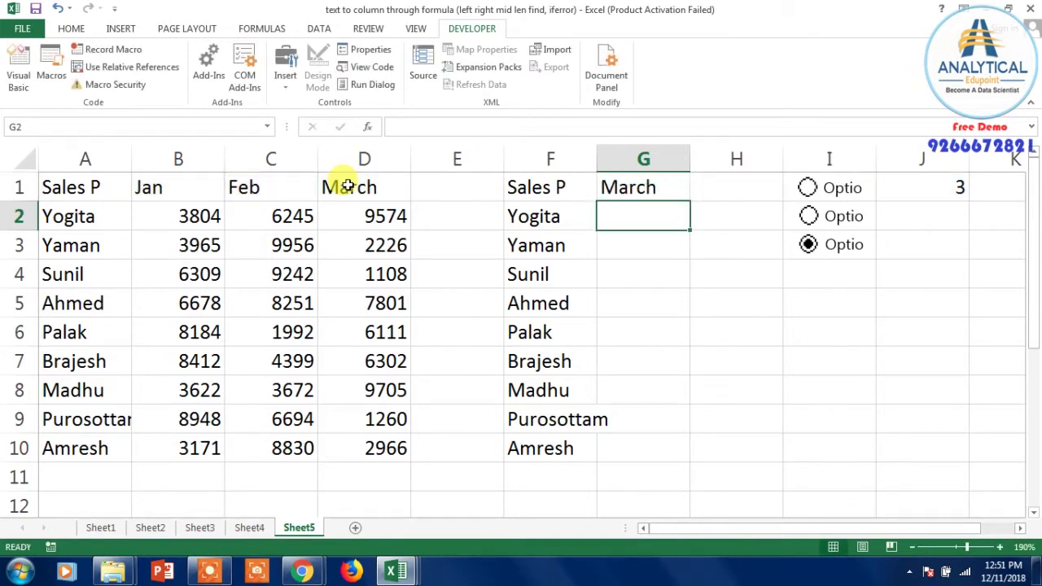
Fill G1's CHOOSE formula down to G10, test options 2 and 1 (Feb, Jan), and select F1:G10
left_click(654, 187)
left_click_drag(689, 202, 663, 460)
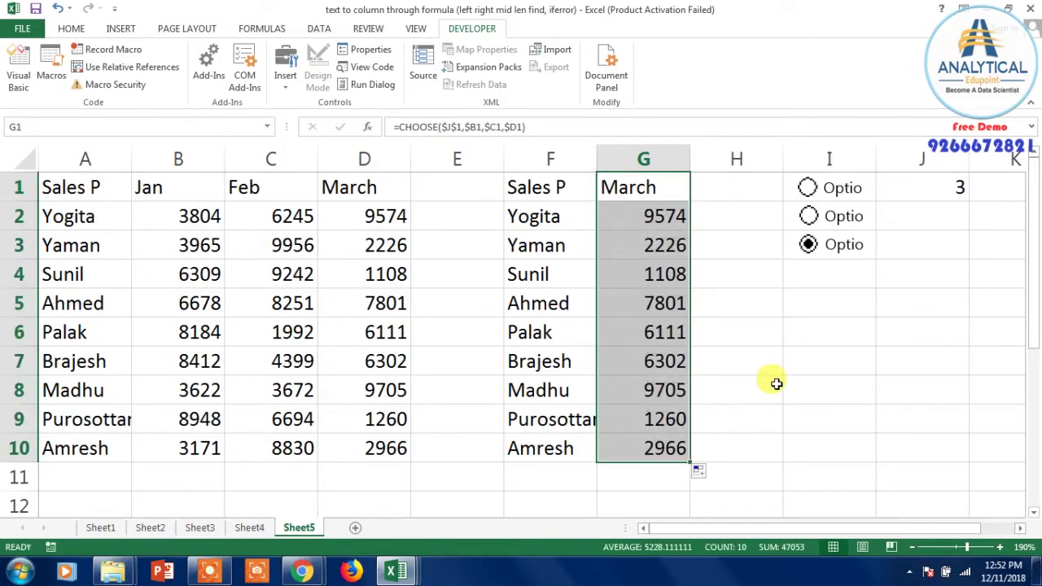
left_click(786, 302)
left_click(808, 216)
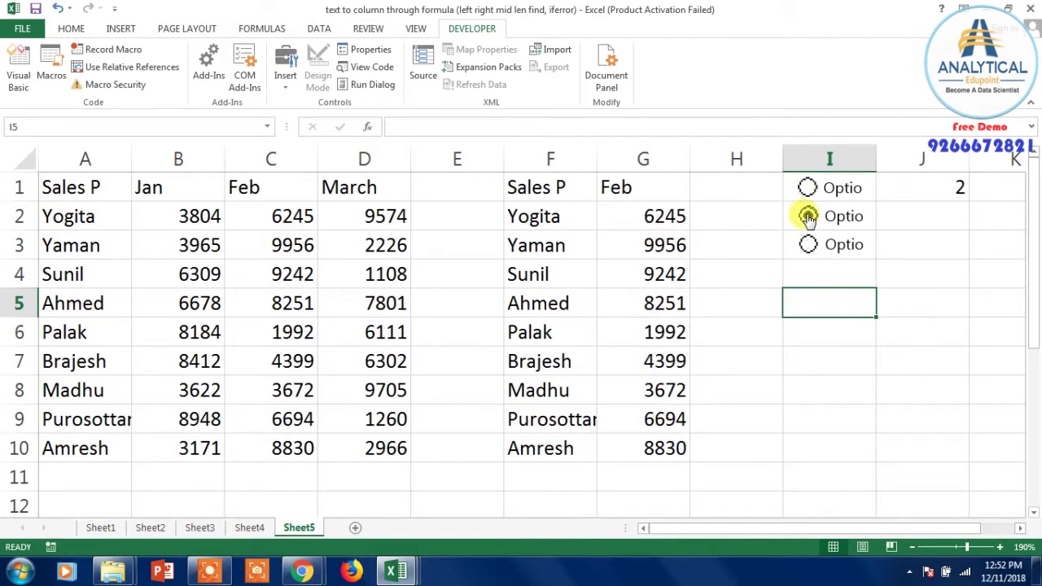
left_click(808, 188)
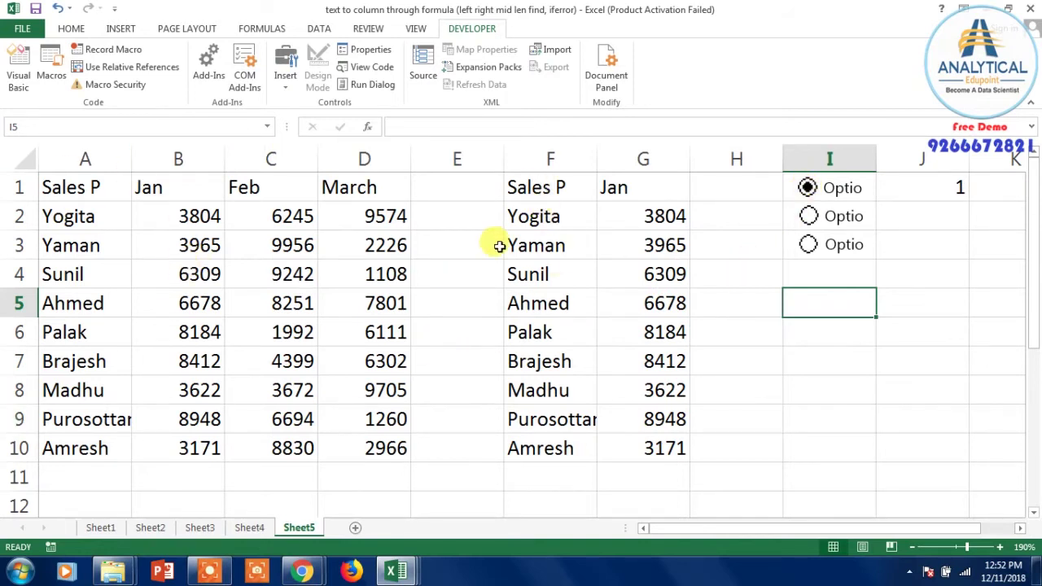
left_click_drag(513, 186, 639, 451)
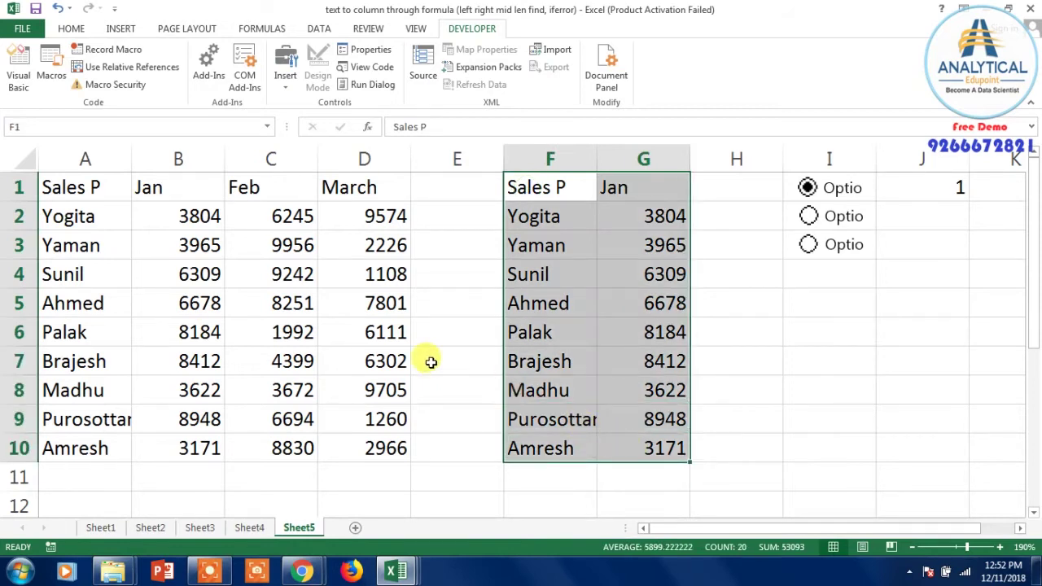
Insert two blank rows above the tables and select the names and month figures F3:G12
left_click(454, 315)
left_click(16, 187)
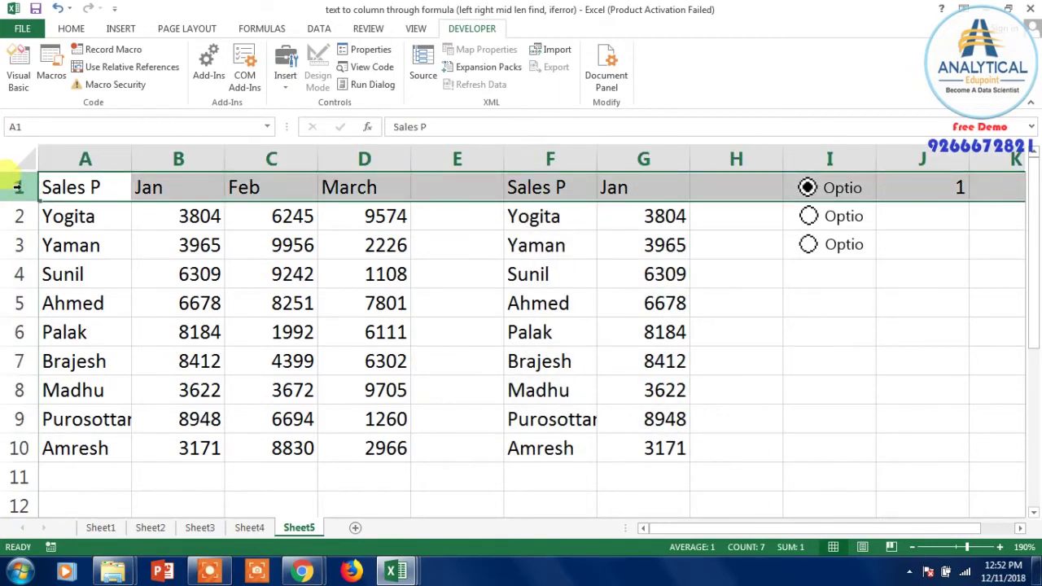
key("ctrl+shift+plus")
key("ctrl+shift+plus")
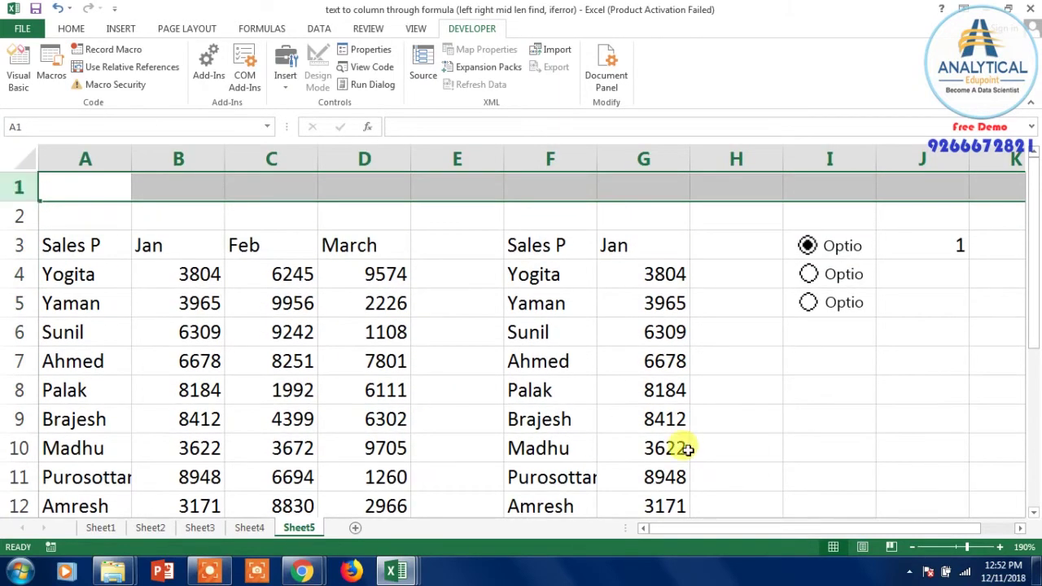
left_click(737, 391)
mouse_move(541, 245)
left_mouse_down()
mouse_move(649, 497)
mouse_move(681, 456)
left_mouse_up()
scroll(674, 447, "up", 1)
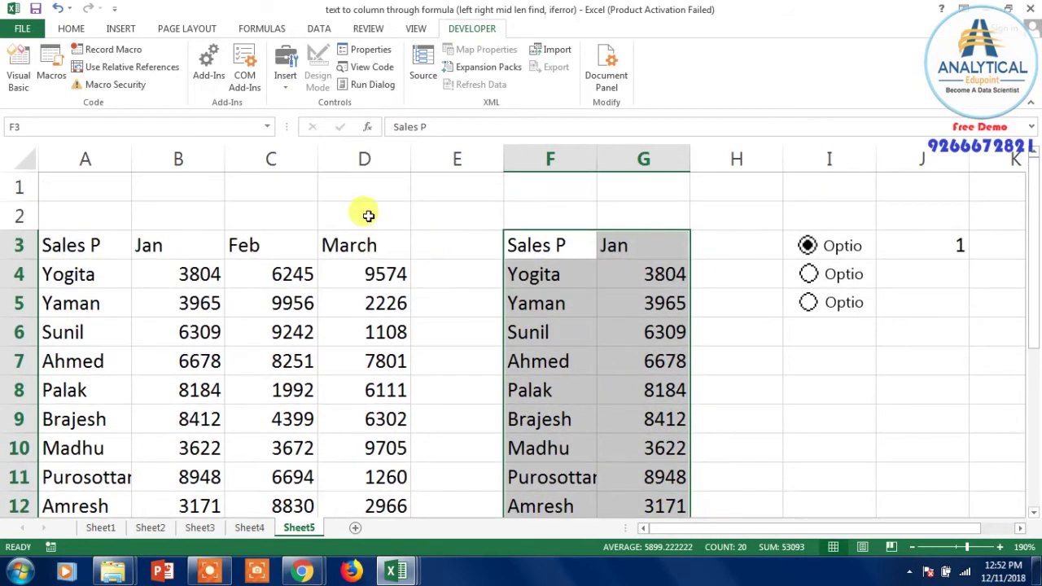
left_click(130, 29)
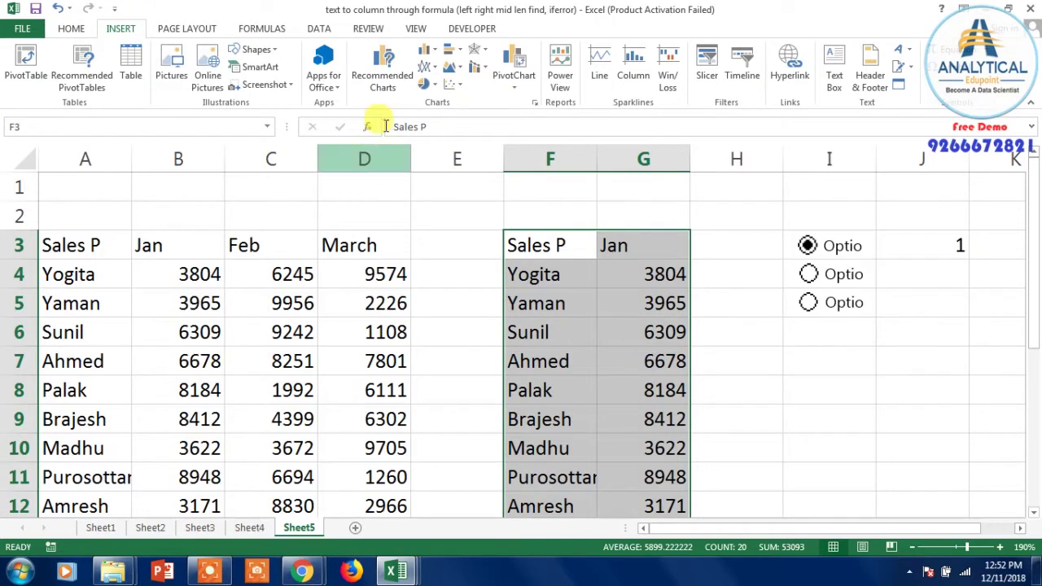
Insert a clustered column chart of the names and Jan figures and move it over columns A–E
left_click(426, 50)
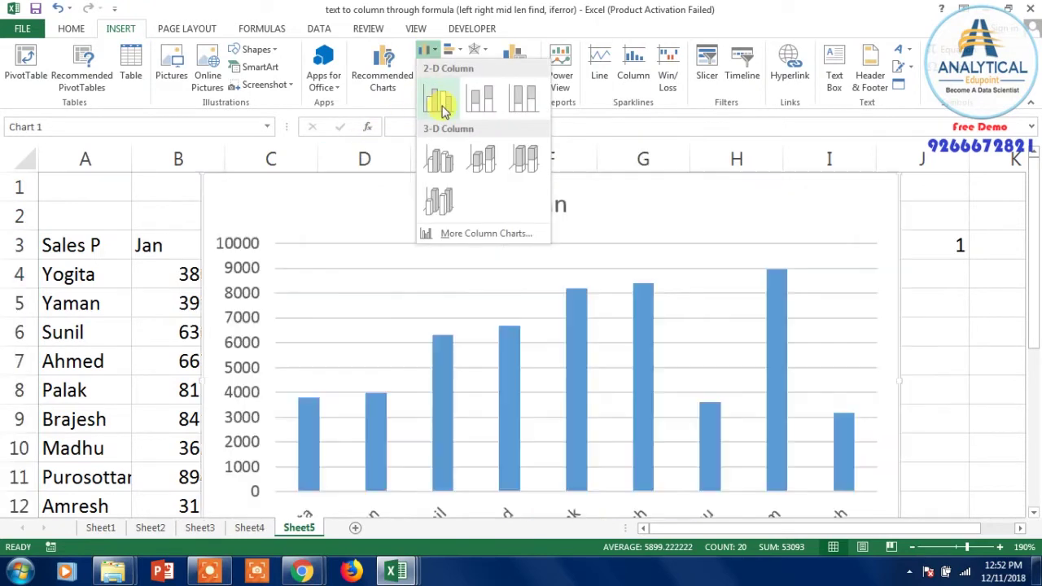
left_click(440, 104)
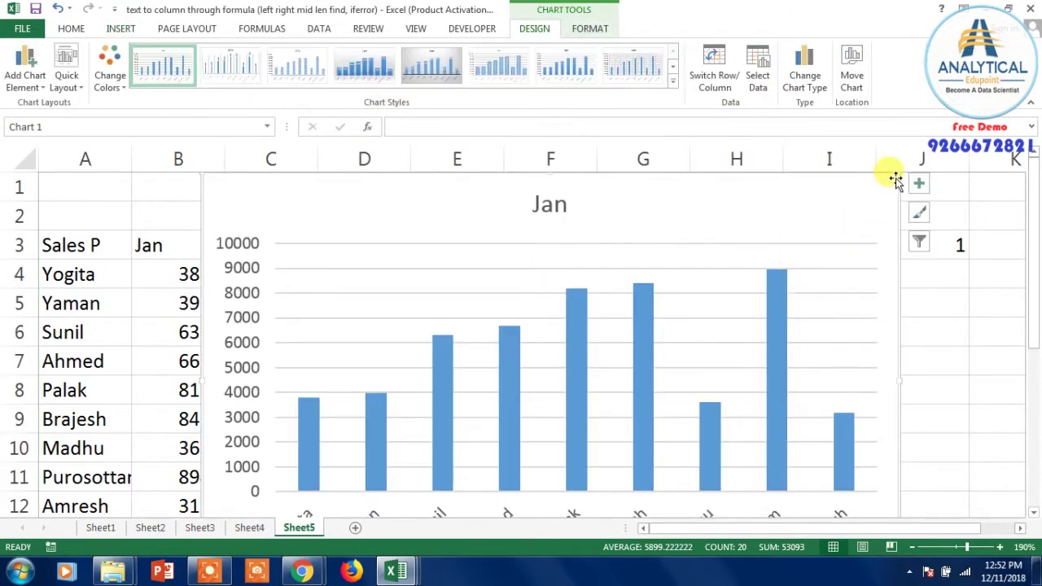
mouse_move(899, 174)
left_mouse_down()
mouse_move(814, 283)
mouse_move(817, 227)
left_mouse_up()
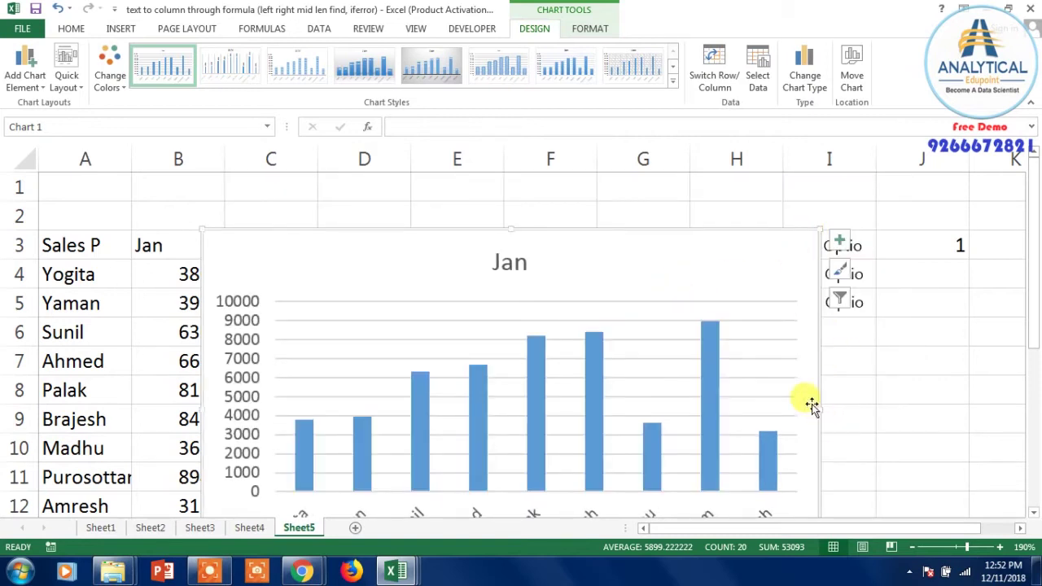
left_click_drag(819, 410, 761, 420)
left_click_drag(639, 226, 472, 228)
Shrink the column chart so it ends above row 15, matching the table's rows
scroll(672, 431, "down", 1)
scroll(643, 453, "down", 1)
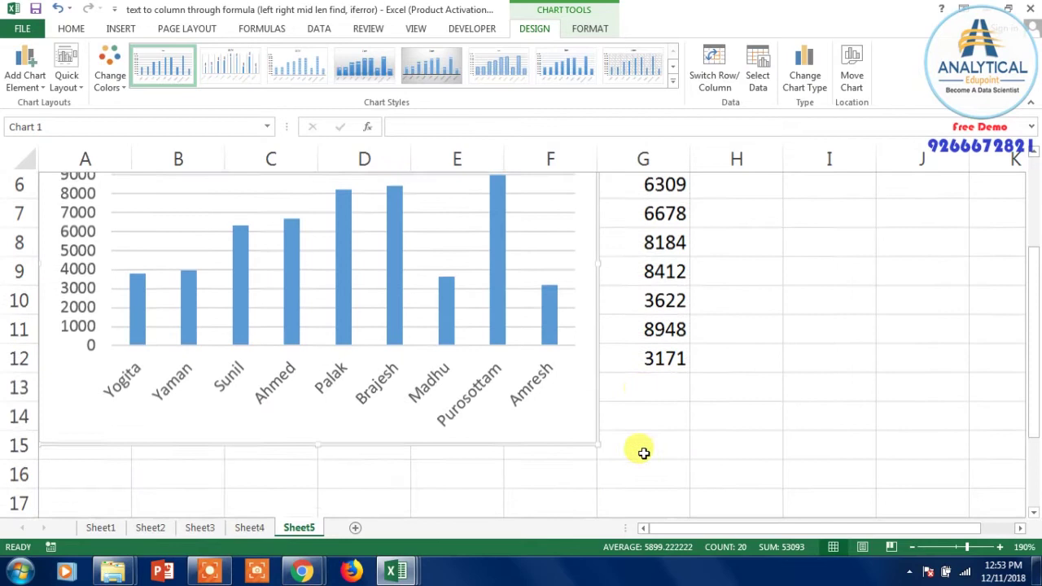
scroll(644, 453, "down", 2)
mouse_move(597, 328)
left_mouse_down()
mouse_move(529, 264)
mouse_move(503, 269)
left_mouse_up()
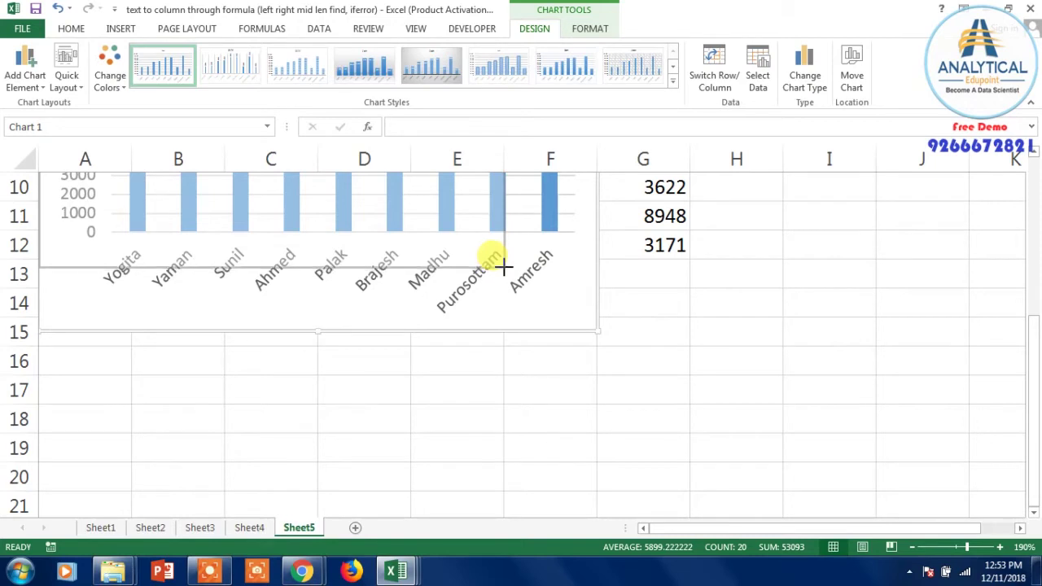
left_click_drag(503, 269, 503, 259)
scroll(600, 418, "up", 2)
scroll(758, 445, "up", 1)
scroll(765, 431, "down", 1)
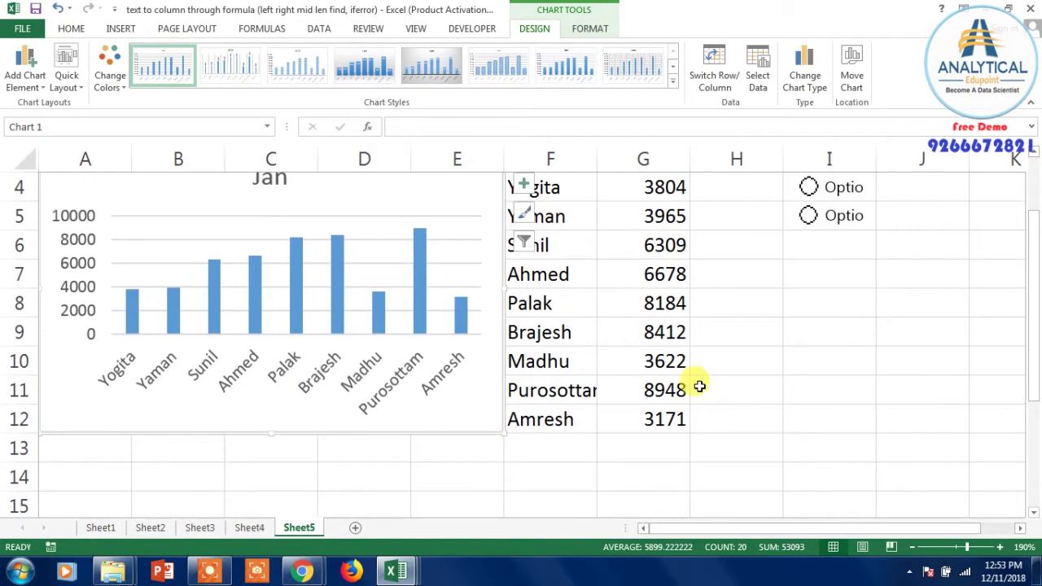
scroll(700, 382, "up", 1)
Select F3:G12 and insert a 2-D pie chart of the Jan sales figures
left_click(568, 245)
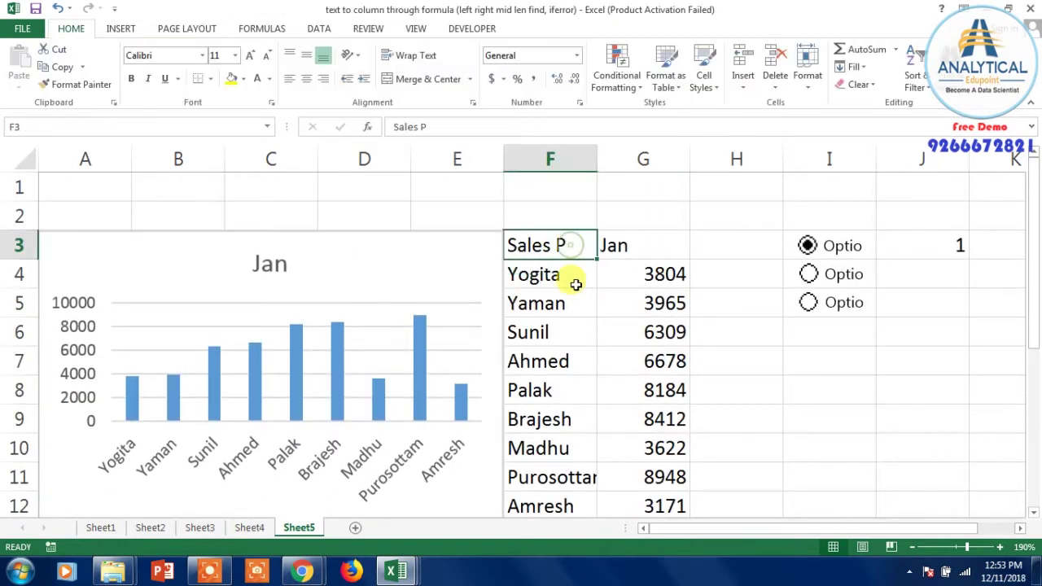
key("shift+Right")
key("shift+Down")
key("shift+Down")
key("shift+Down")
key("shift+Down")
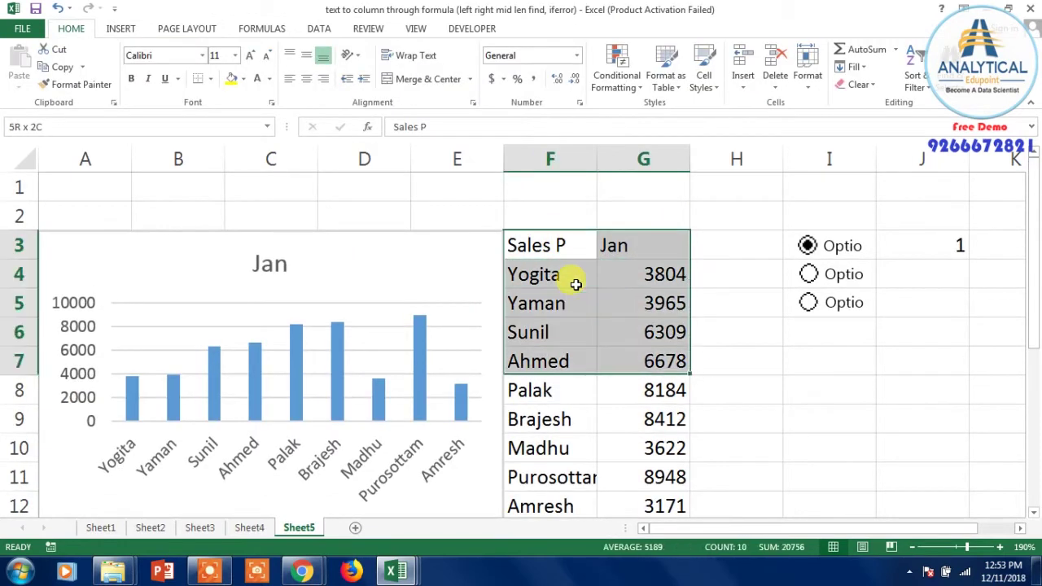
key("shift+Down")
key("shift+Down")
key("shift+Down")
key("shift+Down")
key("shift+Down")
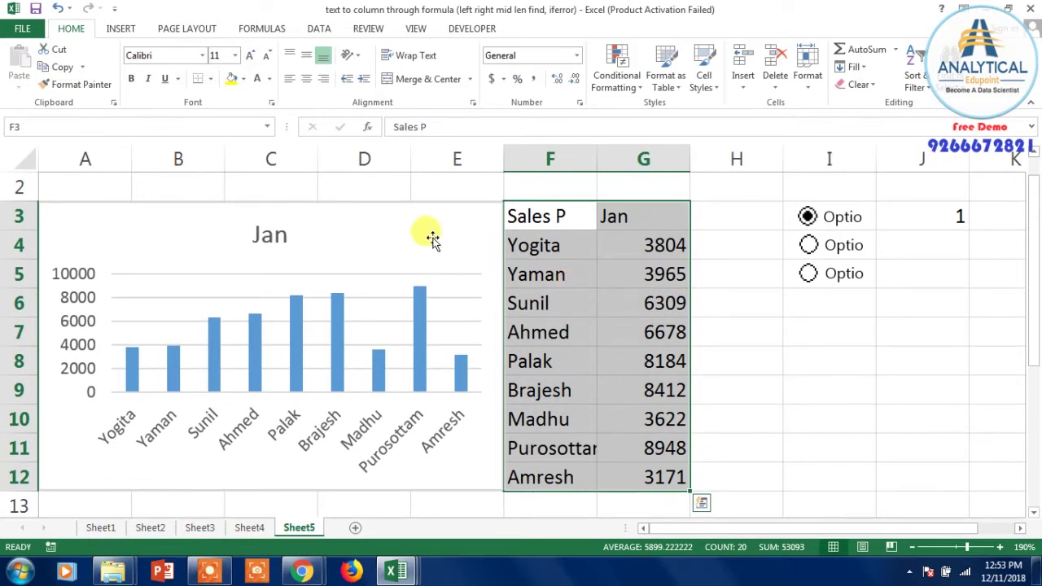
left_click(126, 29)
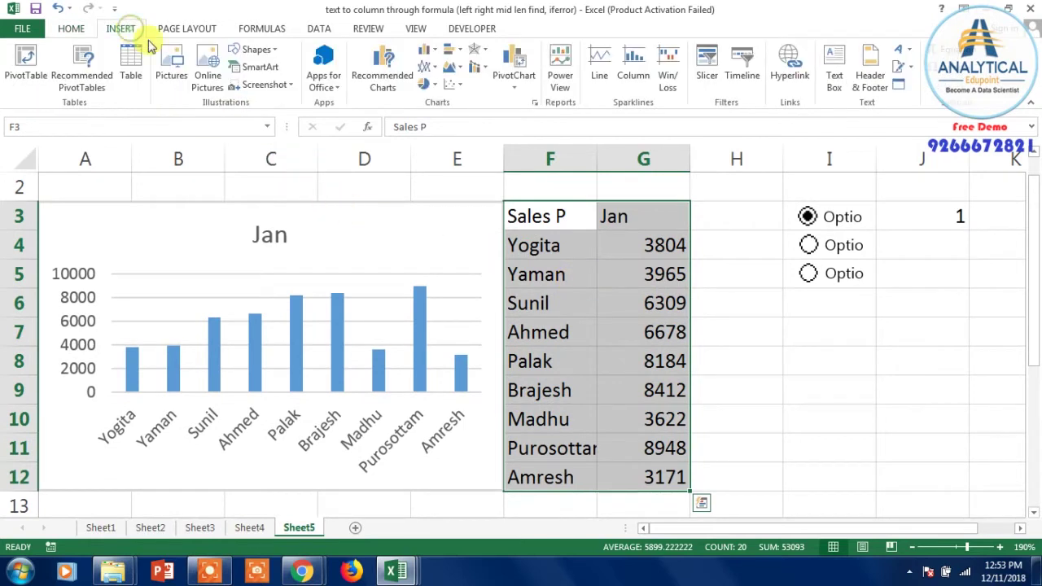
left_click(429, 85)
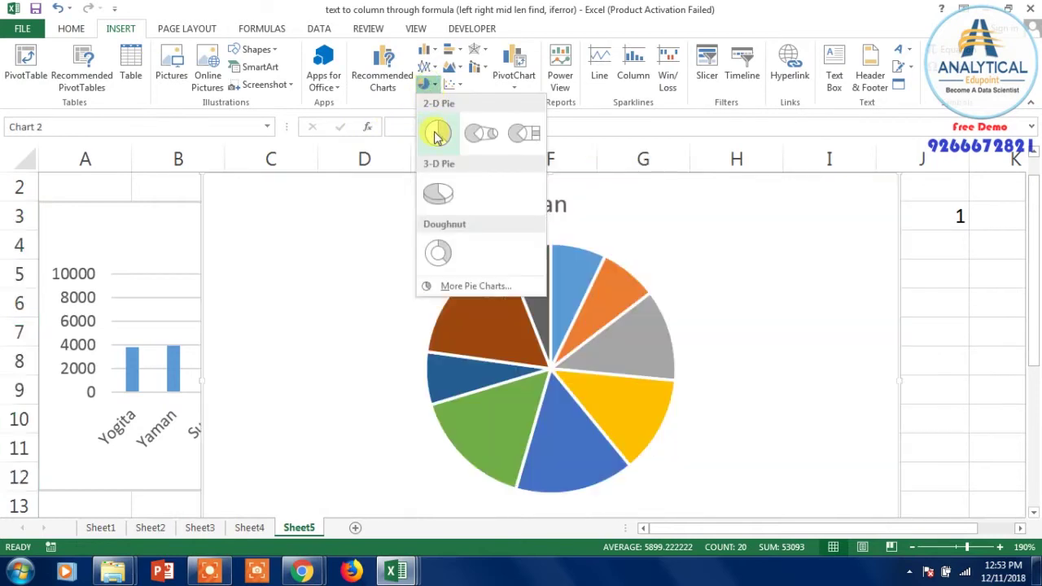
left_click(439, 131)
Place the pie chart over columns F–H beside the column chart and widen it slightly
scroll(866, 279, "up", 1)
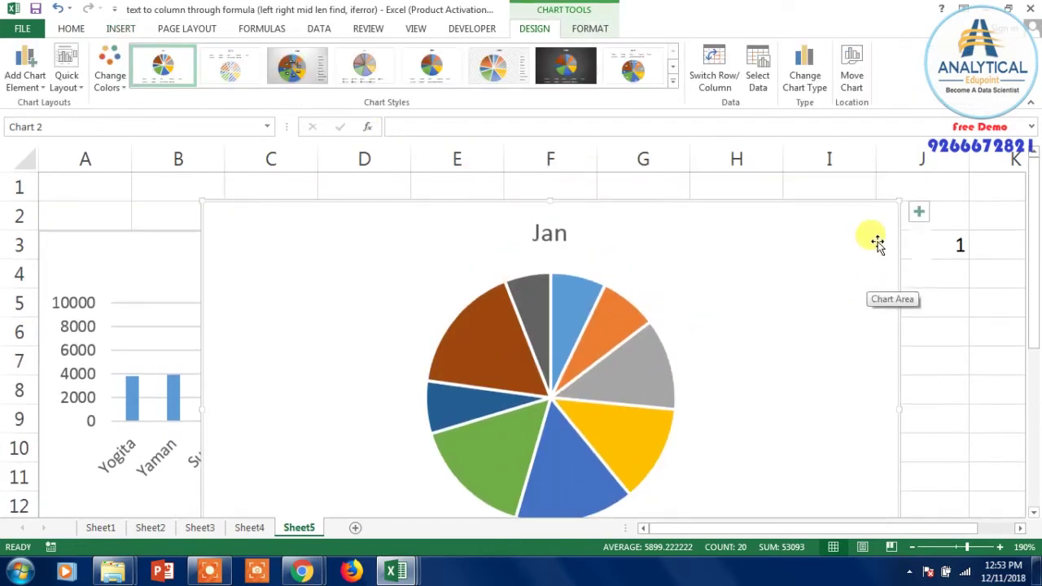
mouse_move(899, 202)
left_mouse_down()
mouse_move(472, 210)
mouse_move(470, 230)
left_mouse_up()
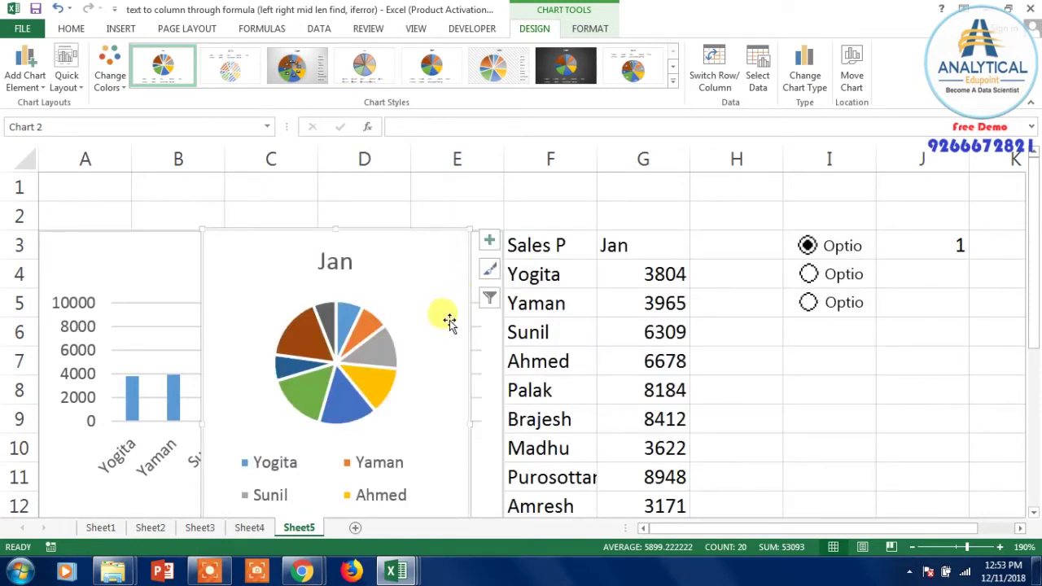
left_click_drag(201, 336, 502, 335)
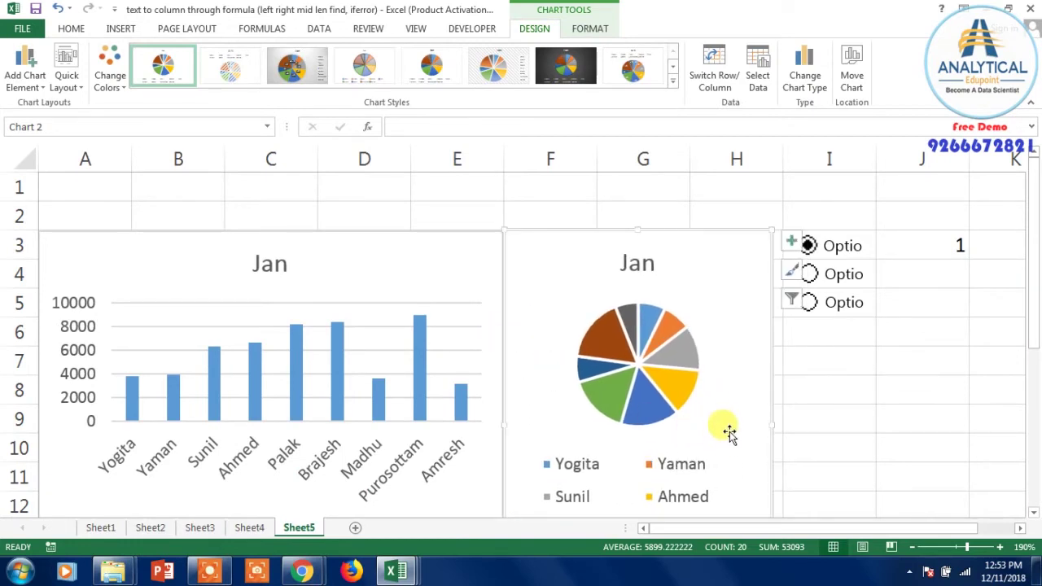
left_click_drag(771, 422, 780, 423)
Shorten the pie chart by dragging its bottom edge up to row 13
left_click(824, 419)
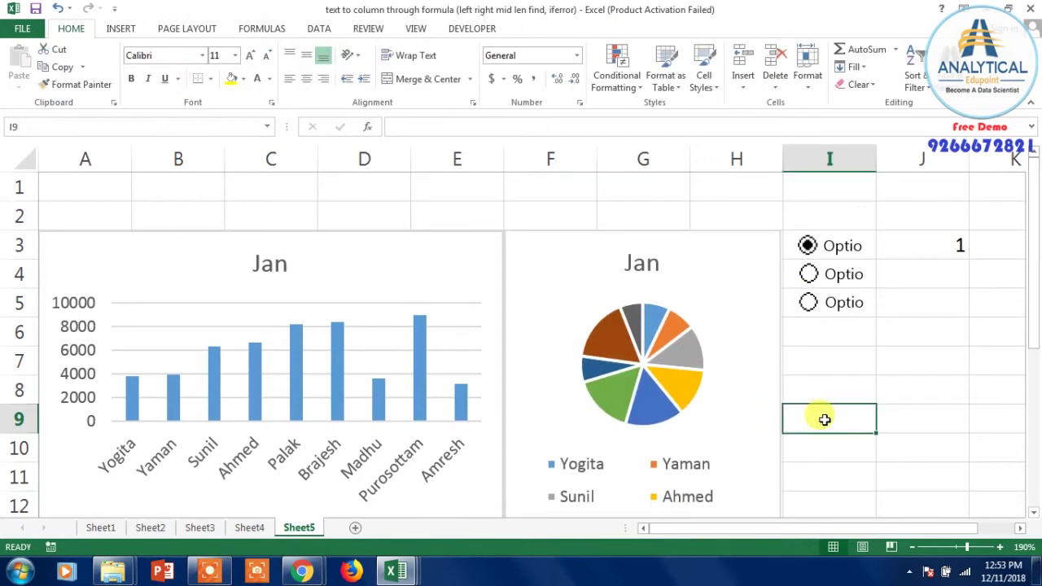
scroll(824, 420, "down", 2)
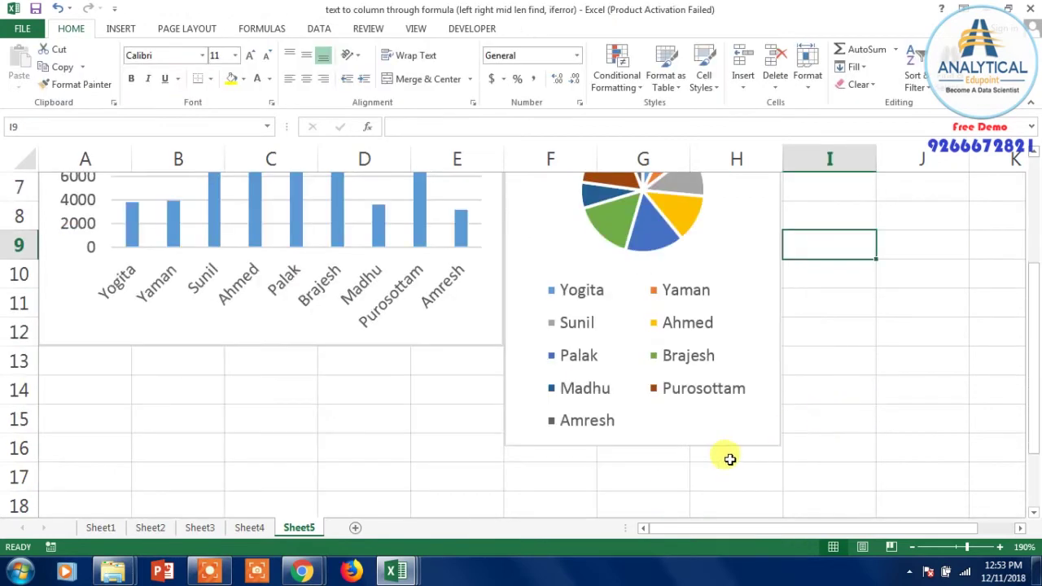
left_click(652, 443)
right_click(648, 446)
left_click(641, 446)
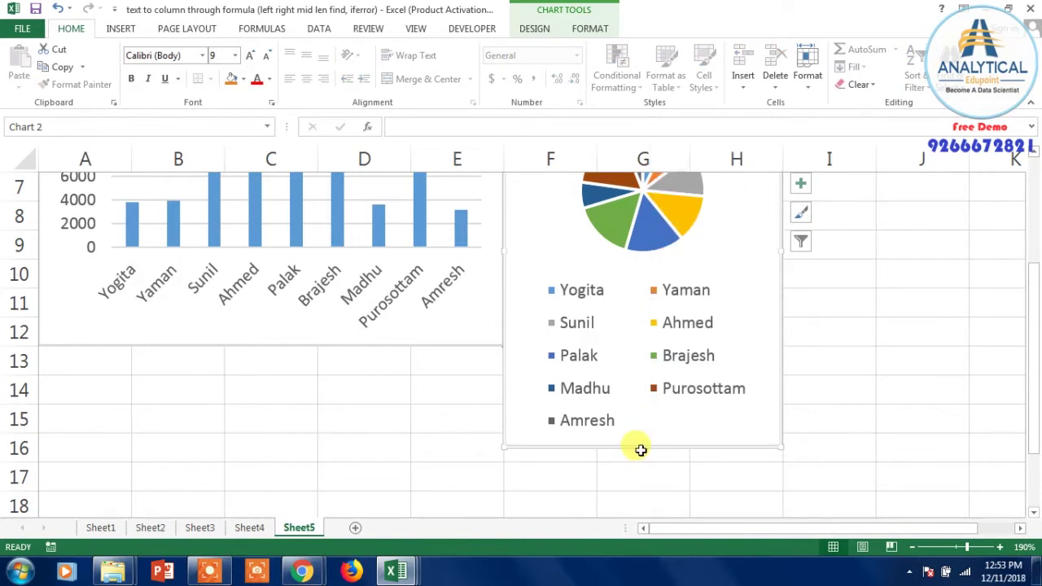
left_click(639, 450)
left_click(636, 444)
left_click_drag(642, 446, 630, 346)
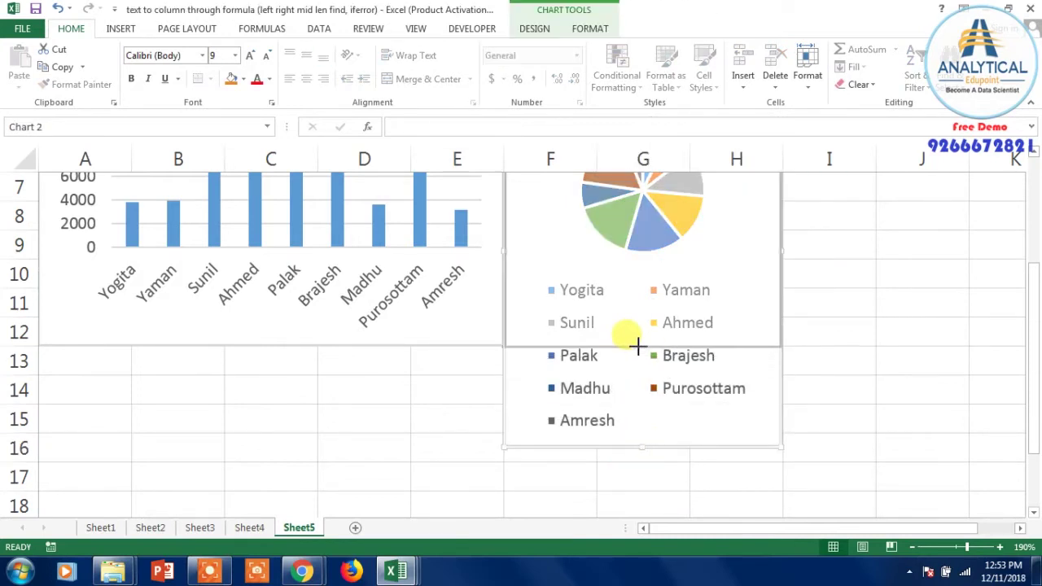
Delete the pie chart's legend so the pie fills the chart
scroll(636, 378, "up", 2)
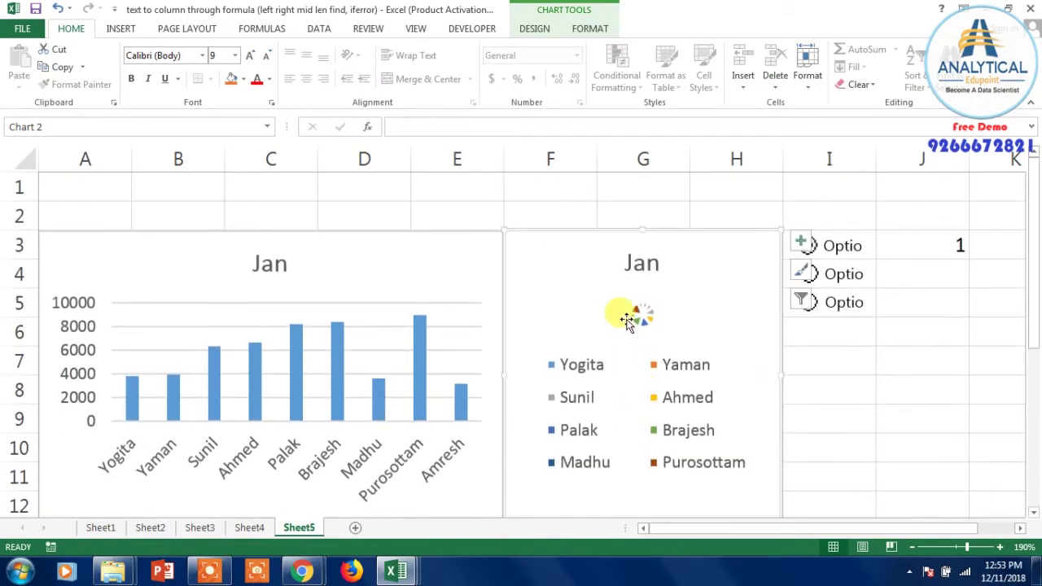
mouse_move(642, 318)
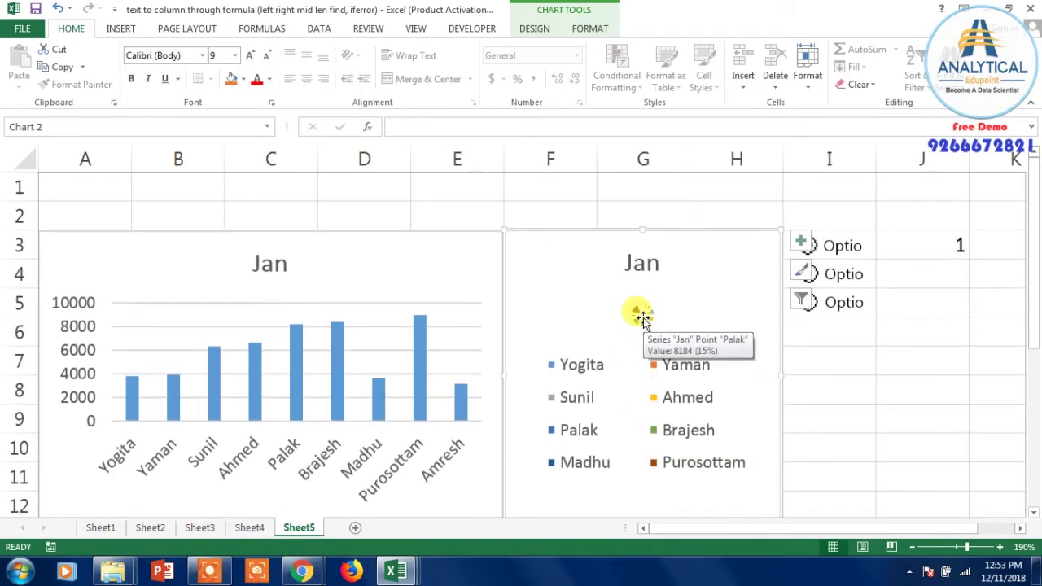
left_click(616, 398)
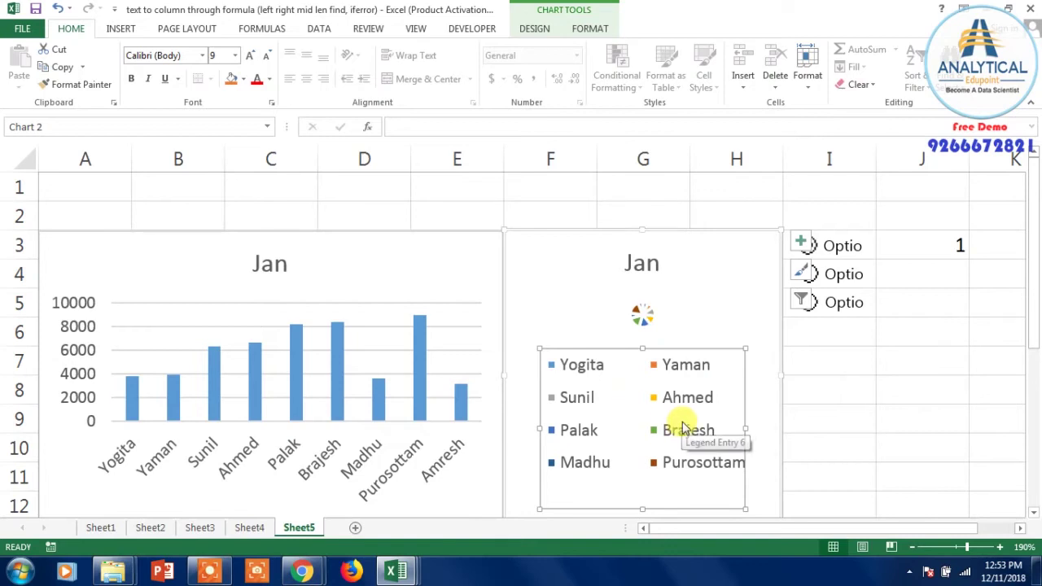
key("Delete")
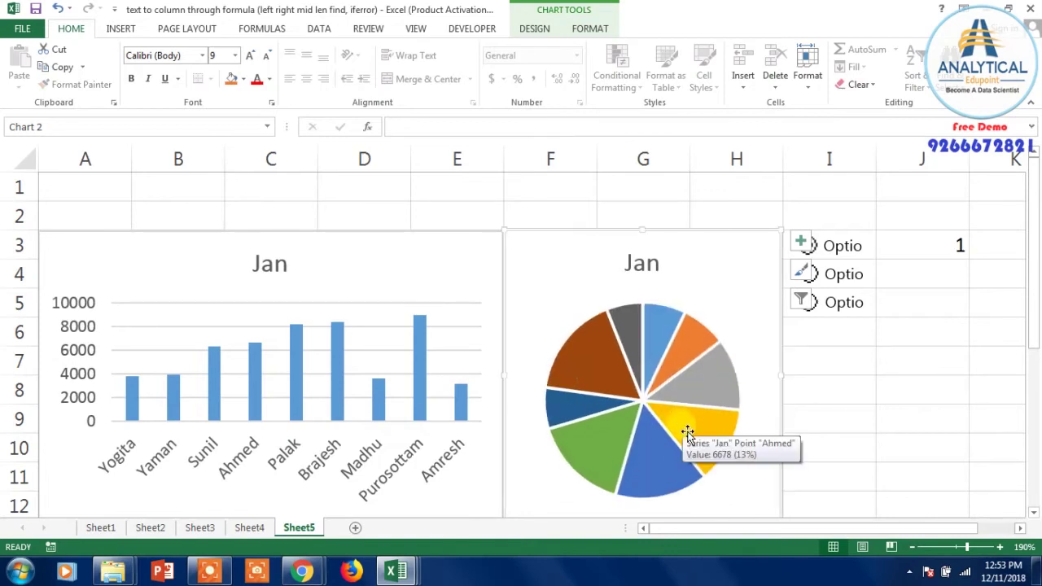
Select the Jan pie series and show the Chart Tools Design styles
left_click(580, 359)
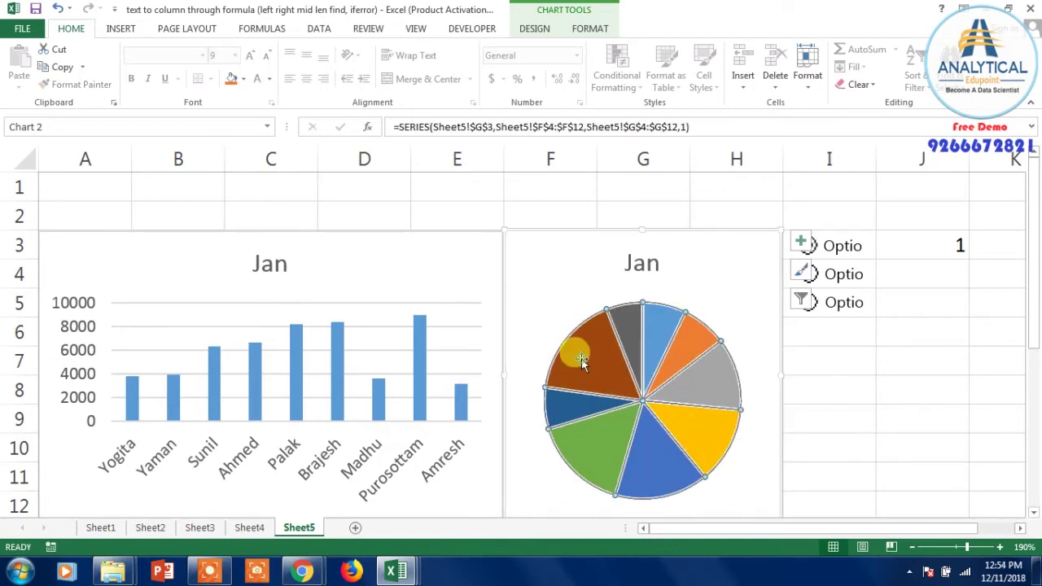
left_click(535, 31)
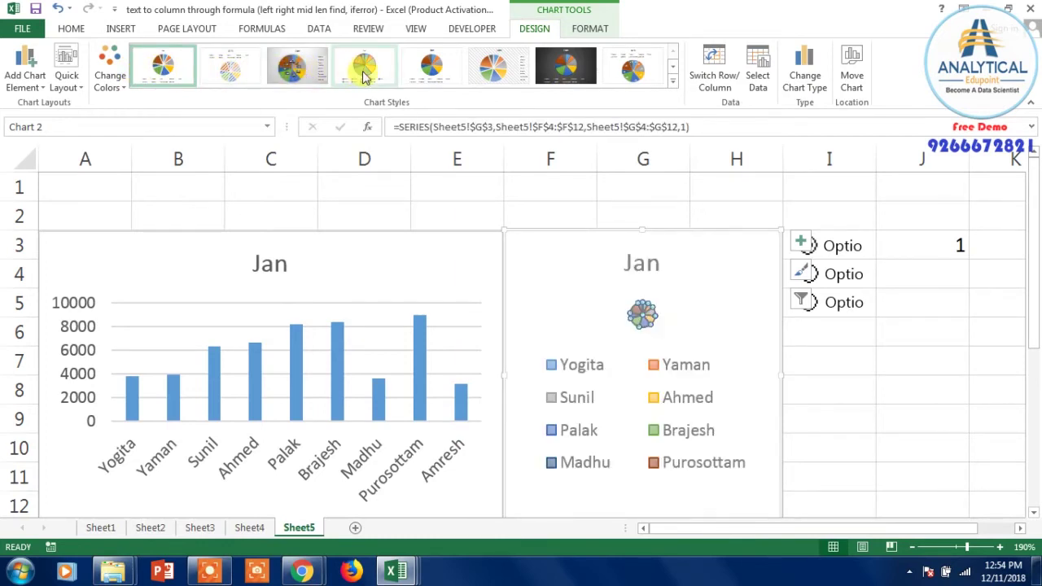
Apply Chart Style 6 and shrink the legend font so all nine names fit
left_click(493, 74)
left_click(711, 395)
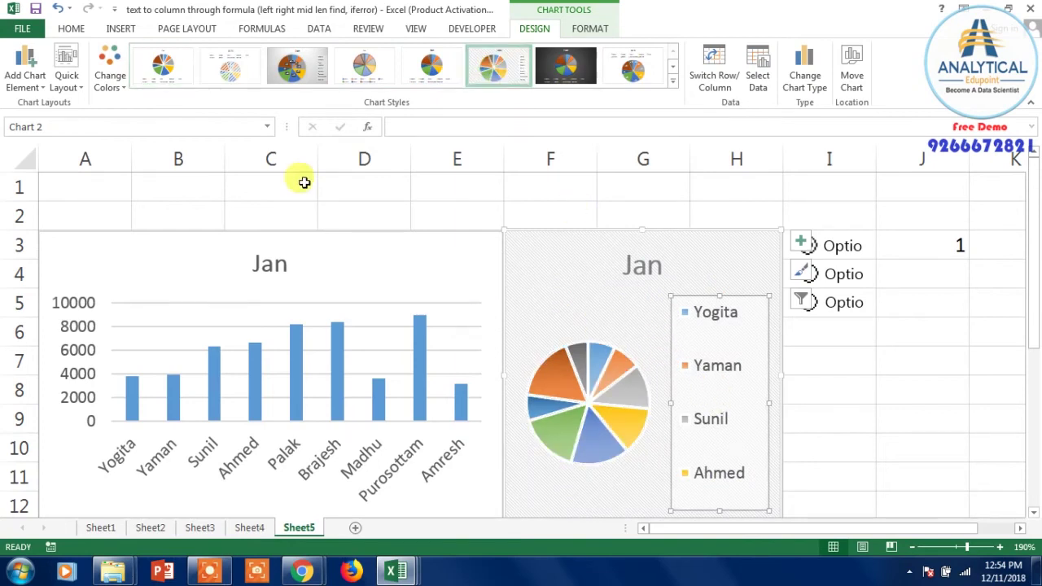
left_click(71, 28)
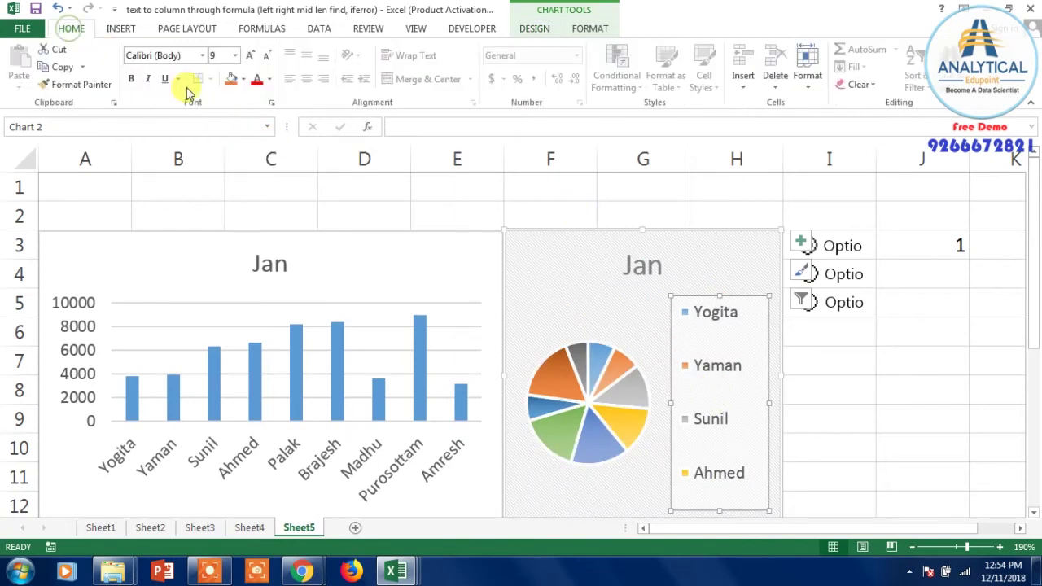
left_click(265, 63)
left_click(264, 63)
left_click(264, 62)
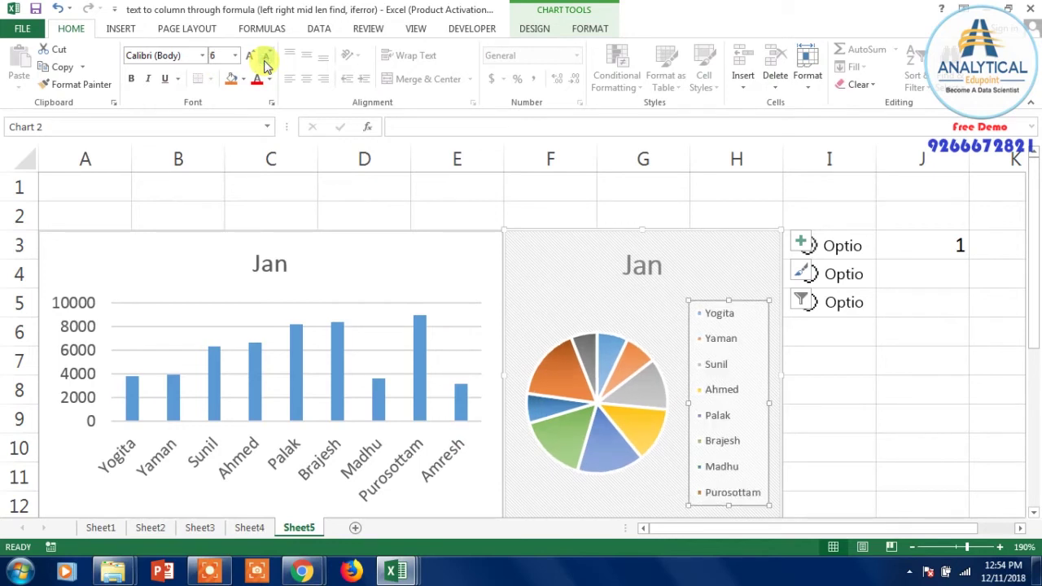
left_click(265, 63)
left_click(265, 63)
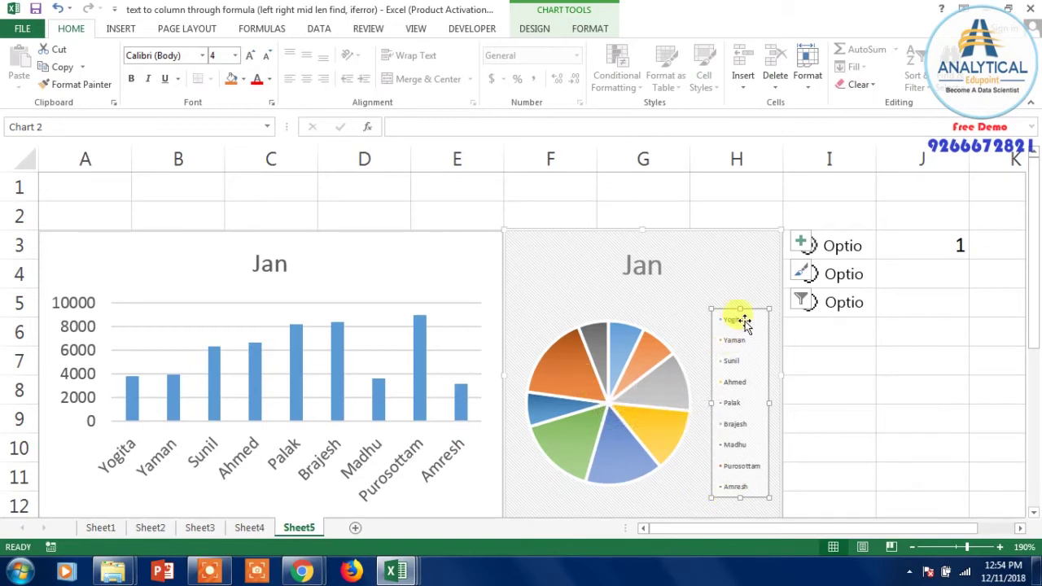
Stretch the legend taller, make it bold and set its font to 5 pt
left_click_drag(739, 307, 739, 255)
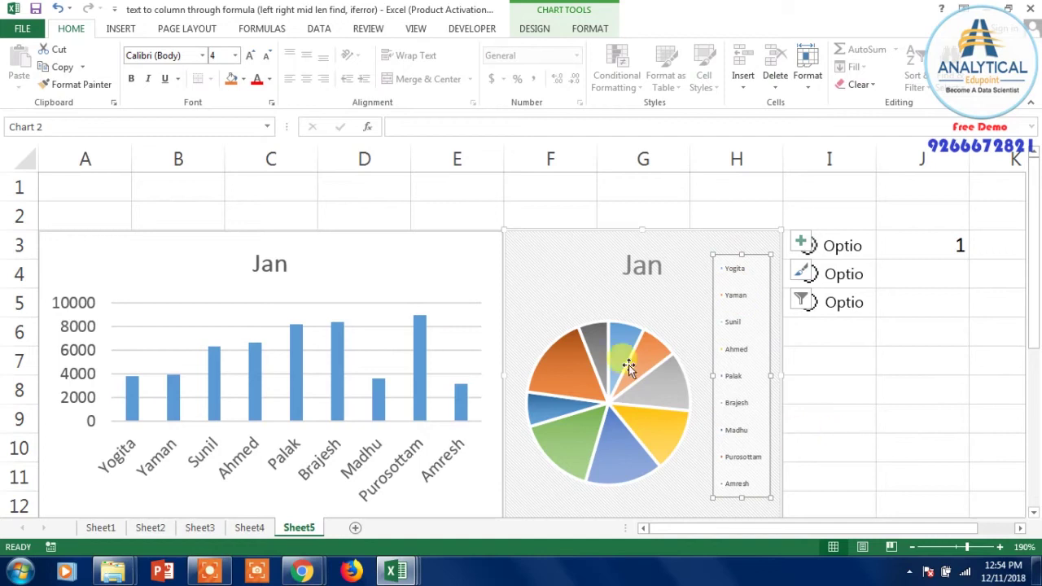
left_click(133, 81)
left_click(251, 61)
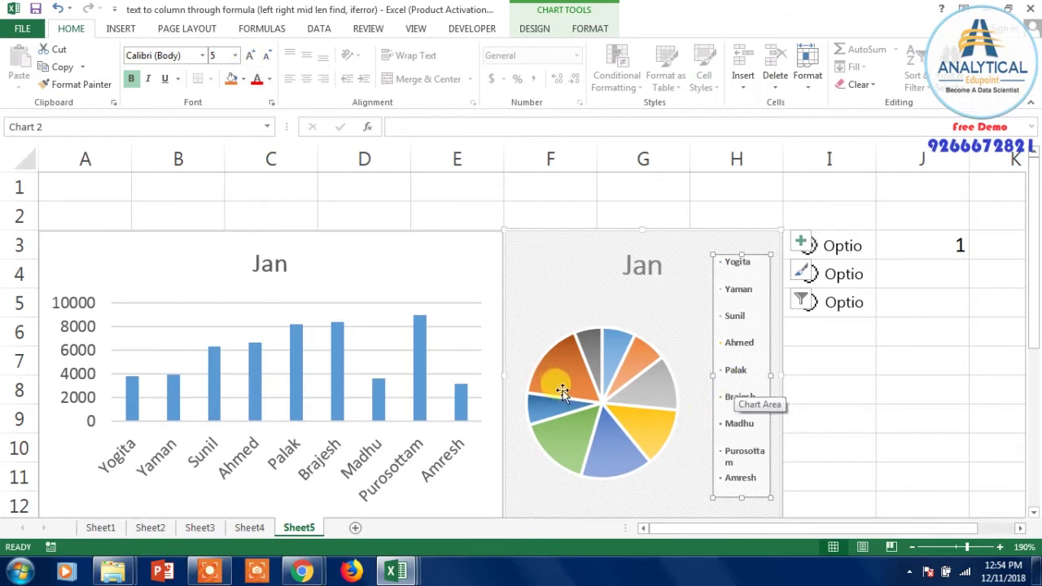
left_click(832, 431)
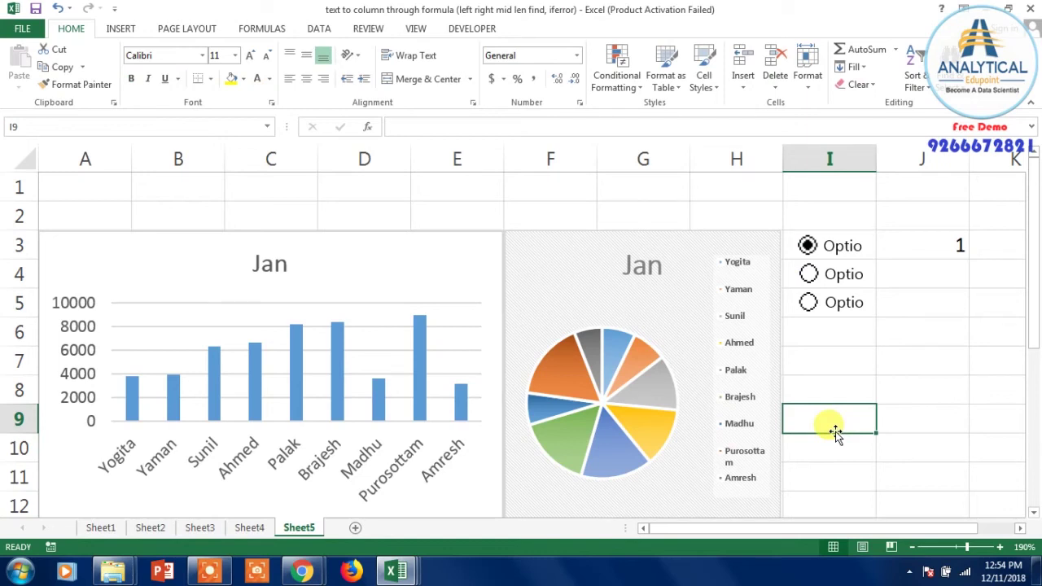
Merge and centre cells A1:I2 into one banner and fill it red
left_click_drag(735, 186, 40, 209)
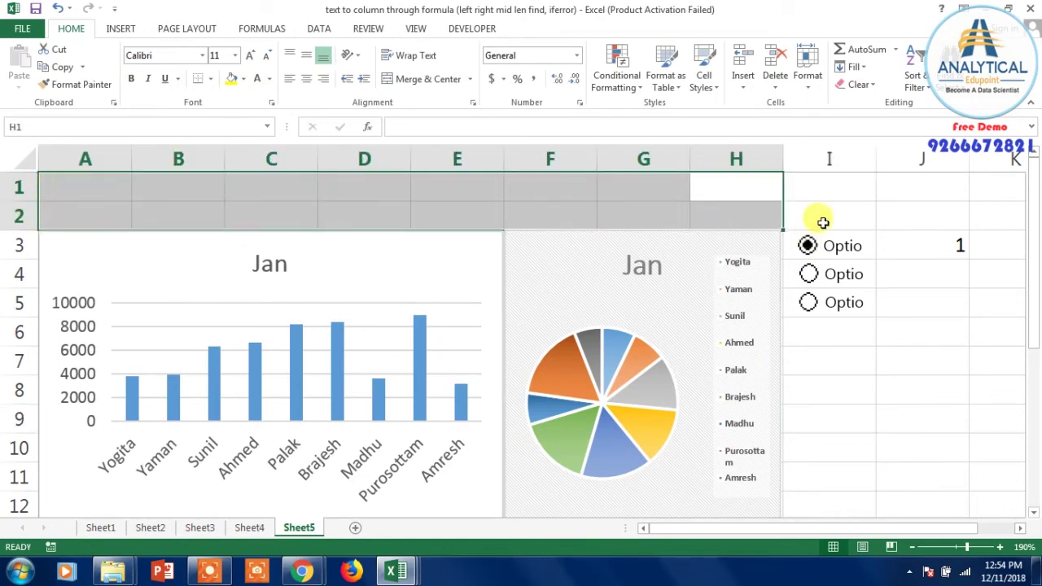
mouse_move(840, 184)
left_mouse_down()
mouse_move(784, 222)
mouse_move(46, 233)
left_mouse_up()
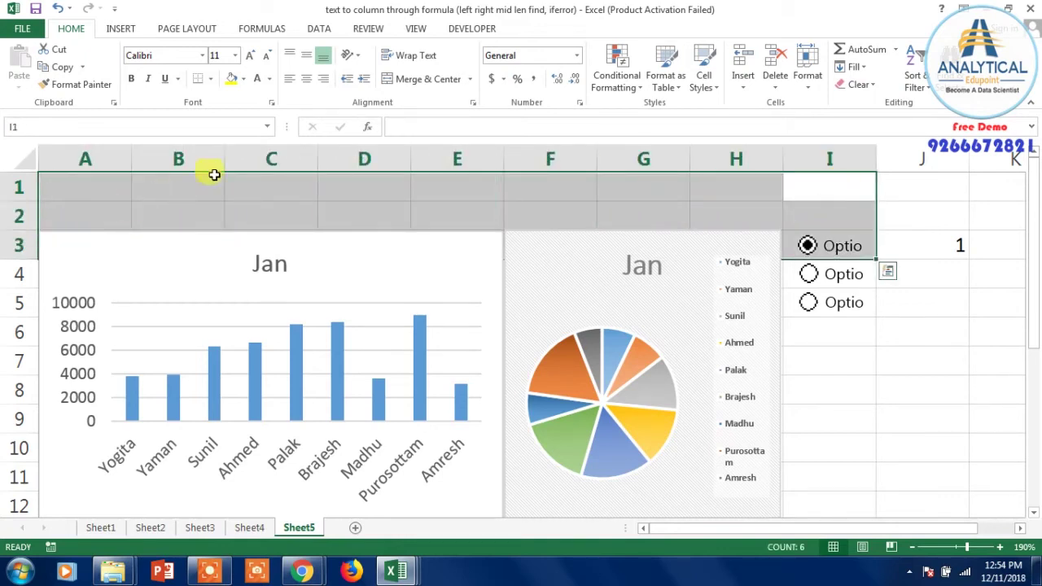
left_click(429, 79)
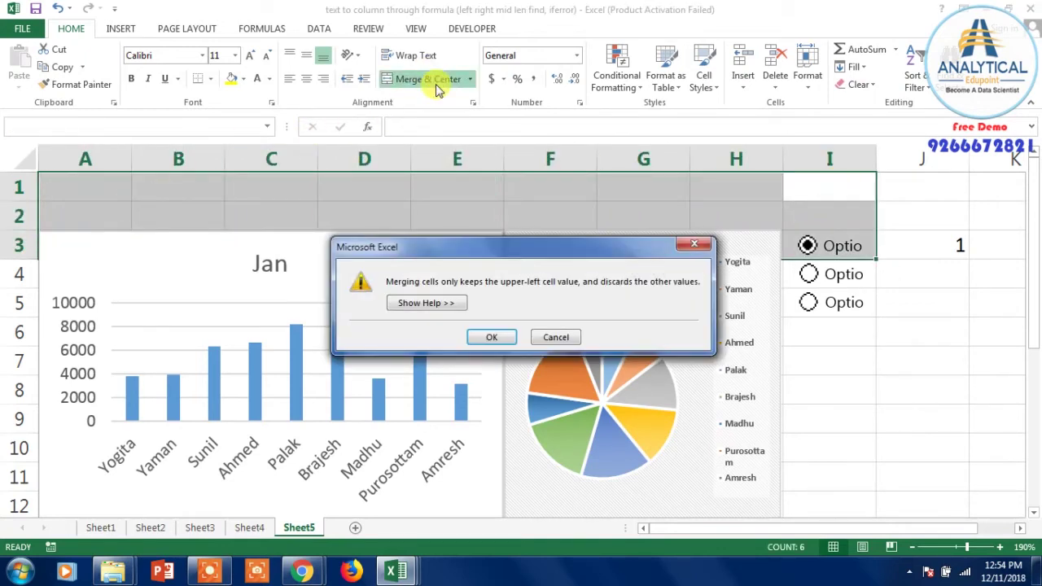
left_click(694, 243)
mouse_move(838, 187)
left_mouse_down()
mouse_move(840, 214)
mouse_move(16, 210)
left_mouse_up()
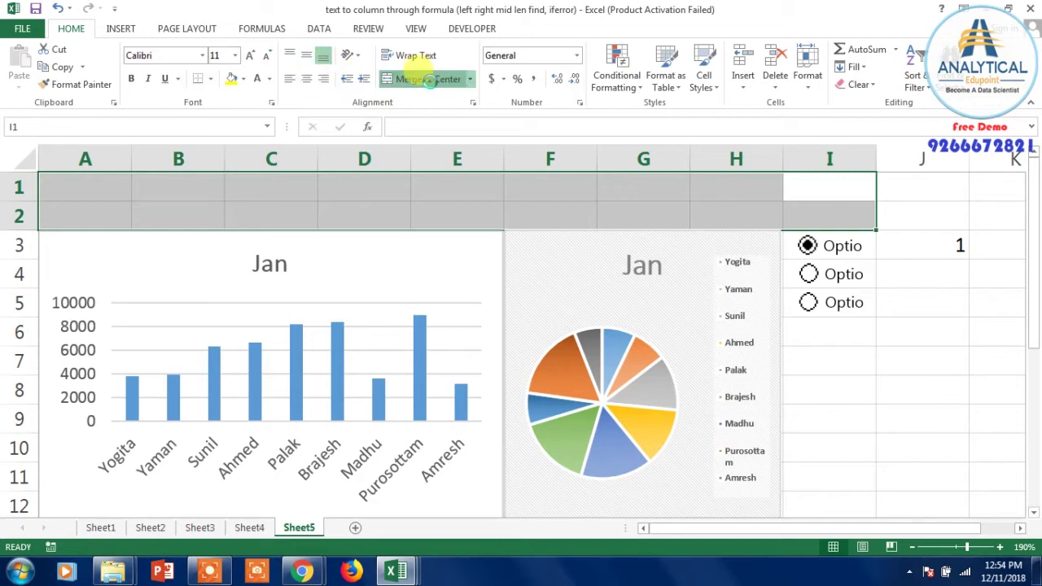
left_click(417, 79)
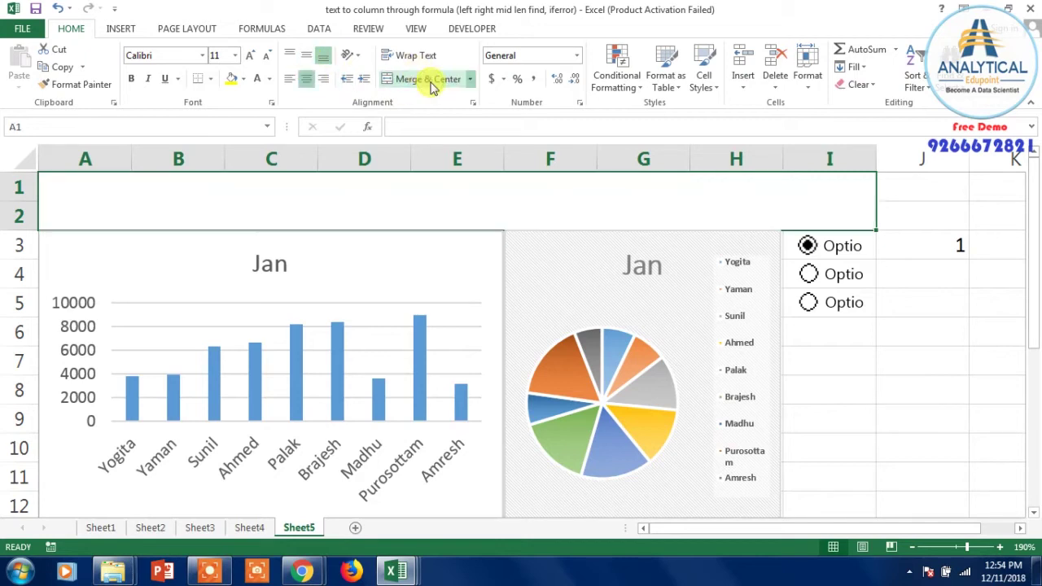
left_click(243, 80)
left_click(241, 197)
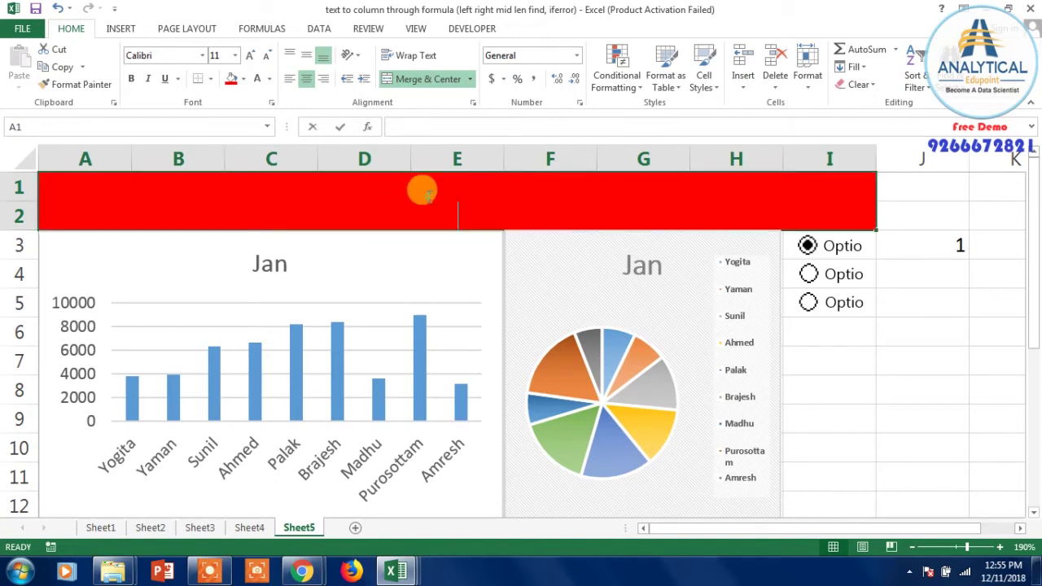
Type 'Sales Person wise Sales report for diff months' into the red banner
double_click(421, 192)
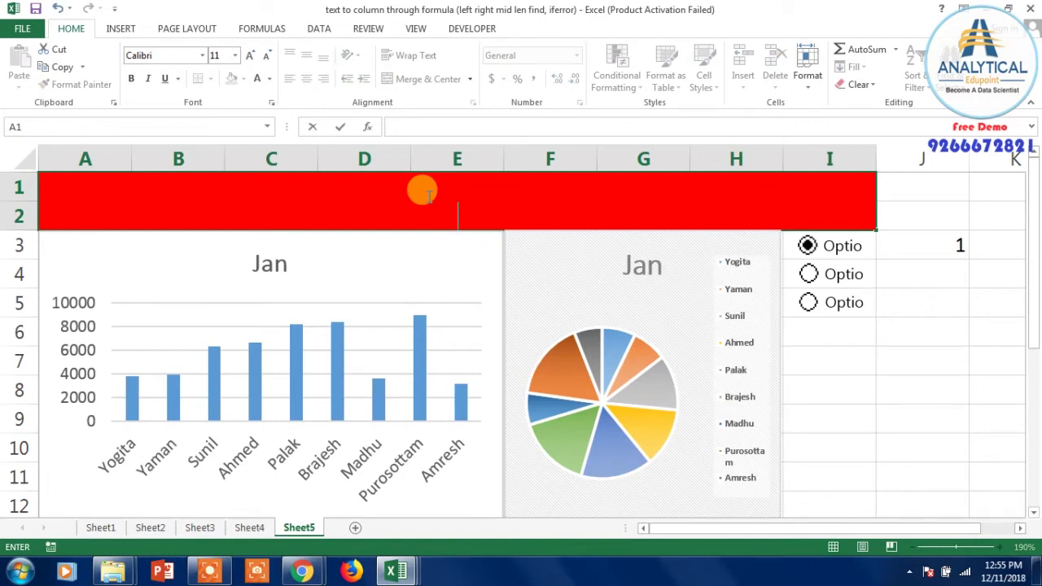
type("Sales Pers")
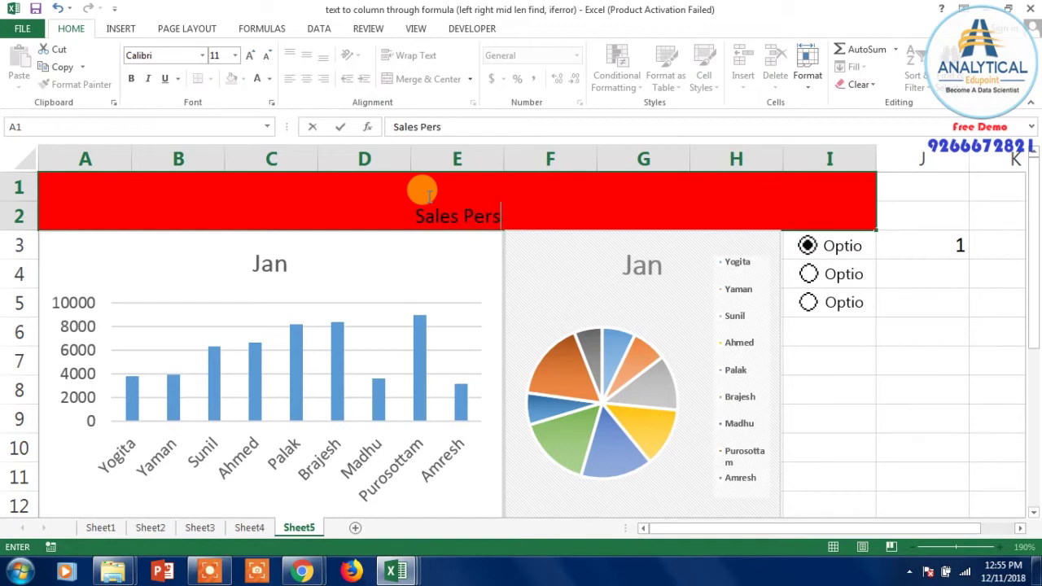
type("on ")
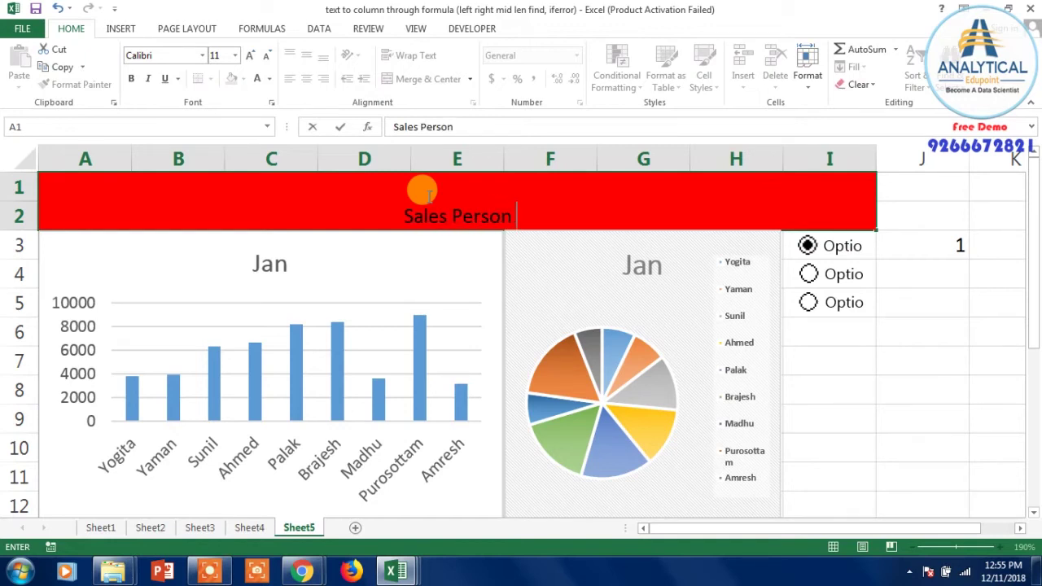
type("wise Salese")
key("BackSpace")
key("BackSpace")
type("s report for")
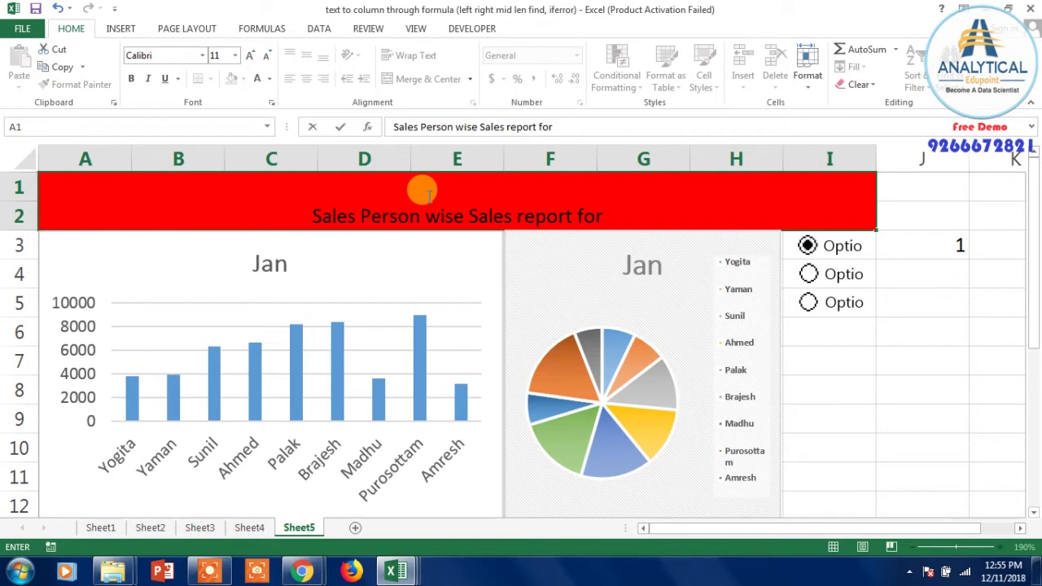
type("diff months")
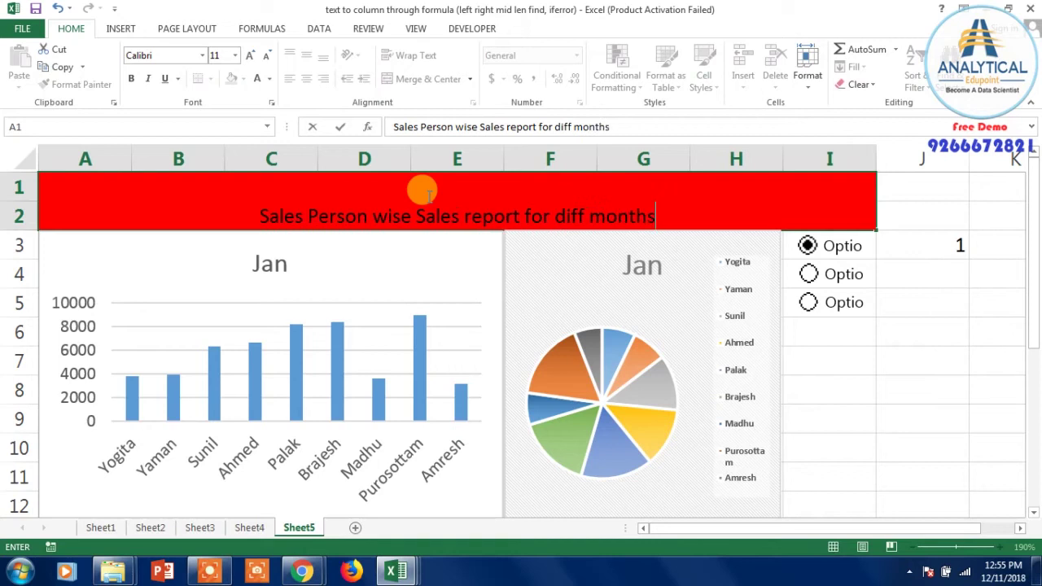
left_click(851, 389)
Make the title bold, 18 pt and vertically centred in the banner
left_click(514, 211)
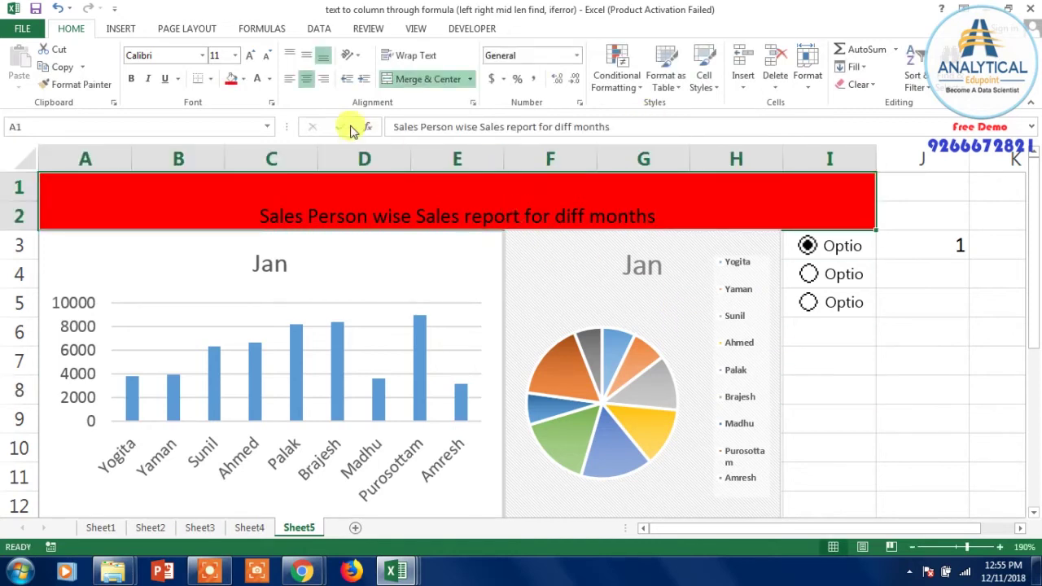
left_click(306, 55)
left_click(131, 78)
left_click(131, 78)
left_click(131, 78)
left_click(250, 57)
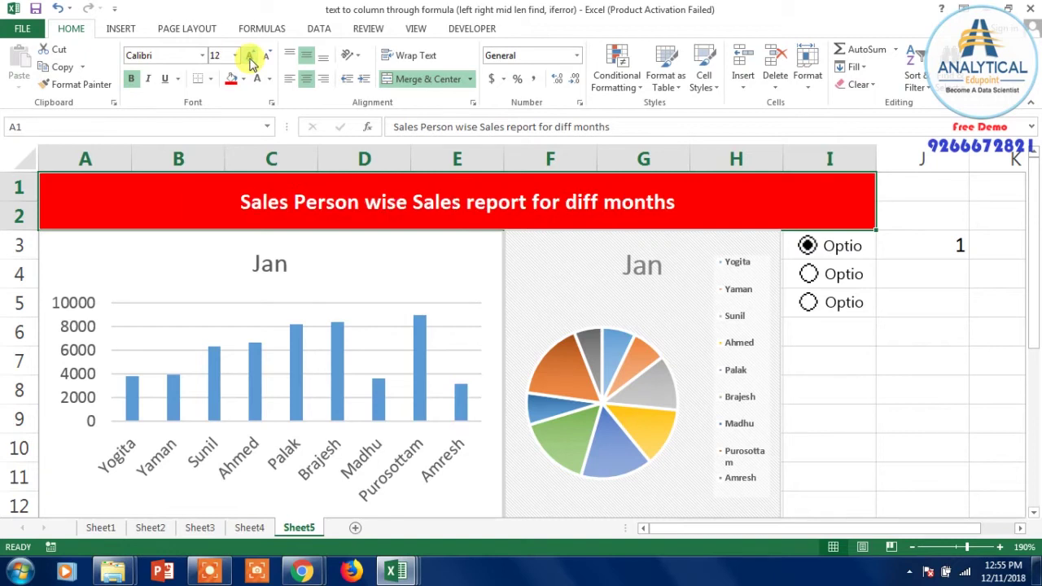
left_click(250, 57)
left_click(250, 57)
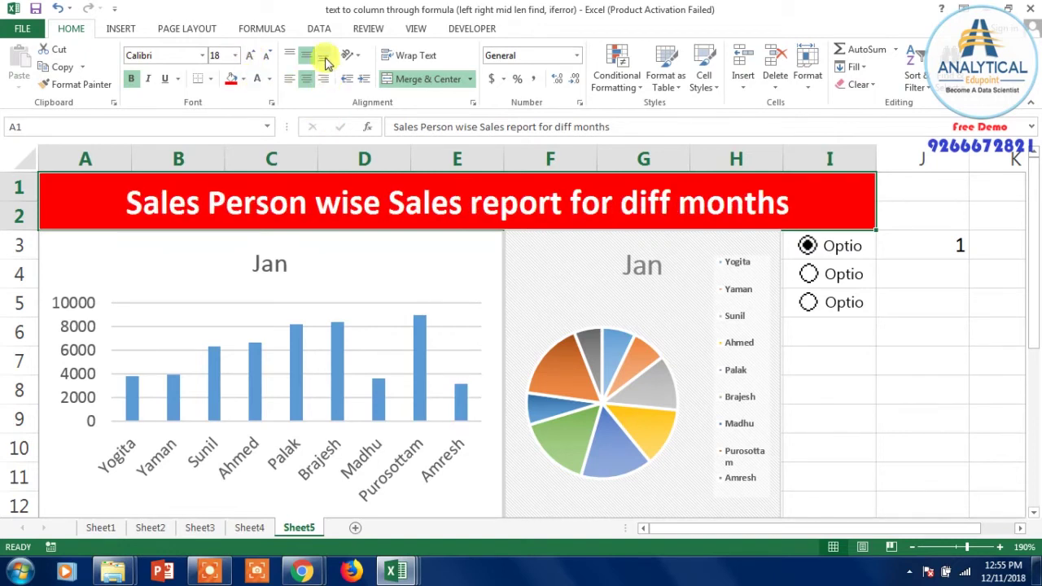
left_click(323, 59)
left_click(307, 55)
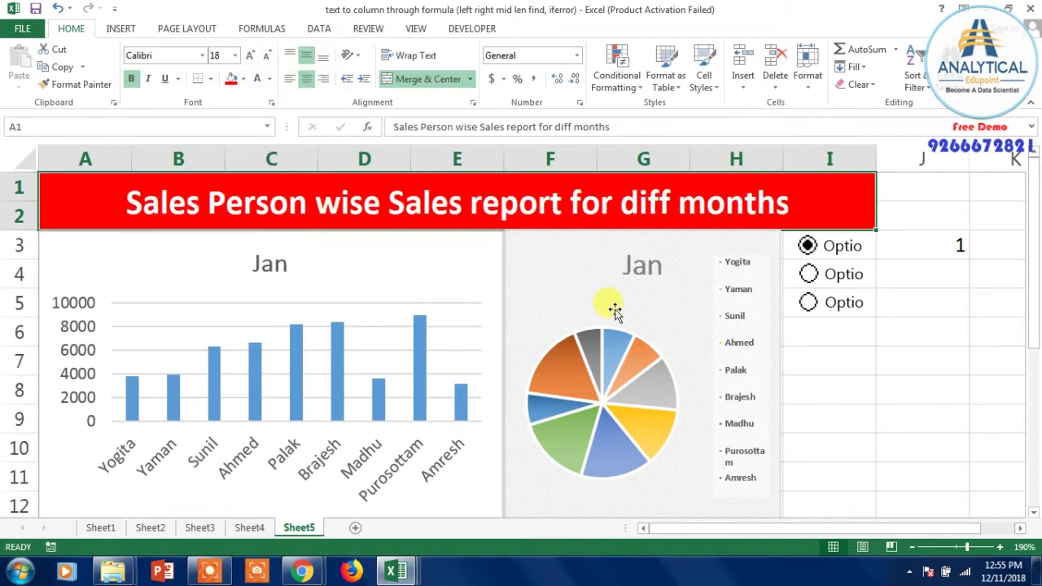
left_click(863, 387)
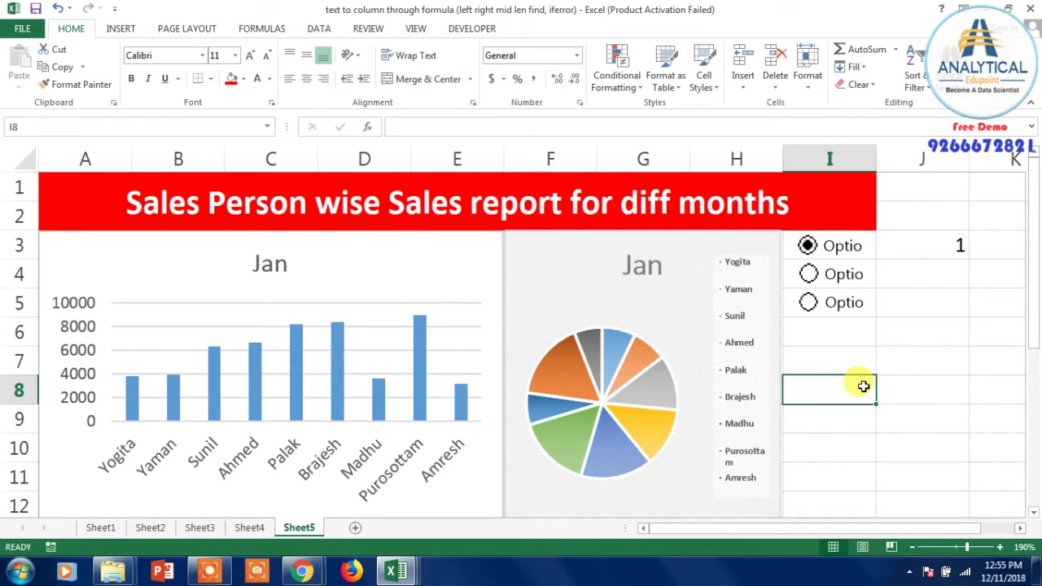
left_click(808, 275)
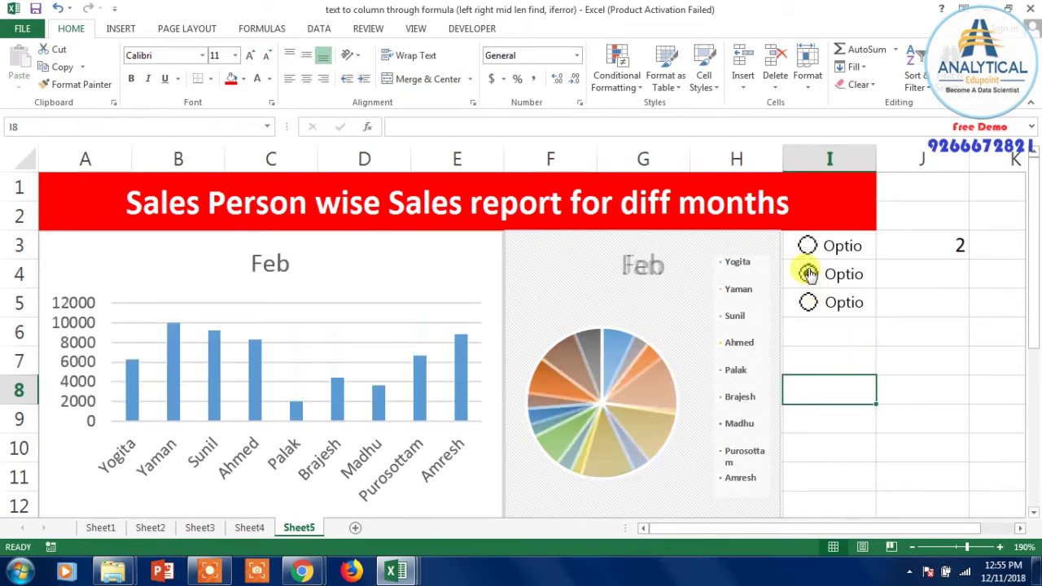
left_click(808, 301)
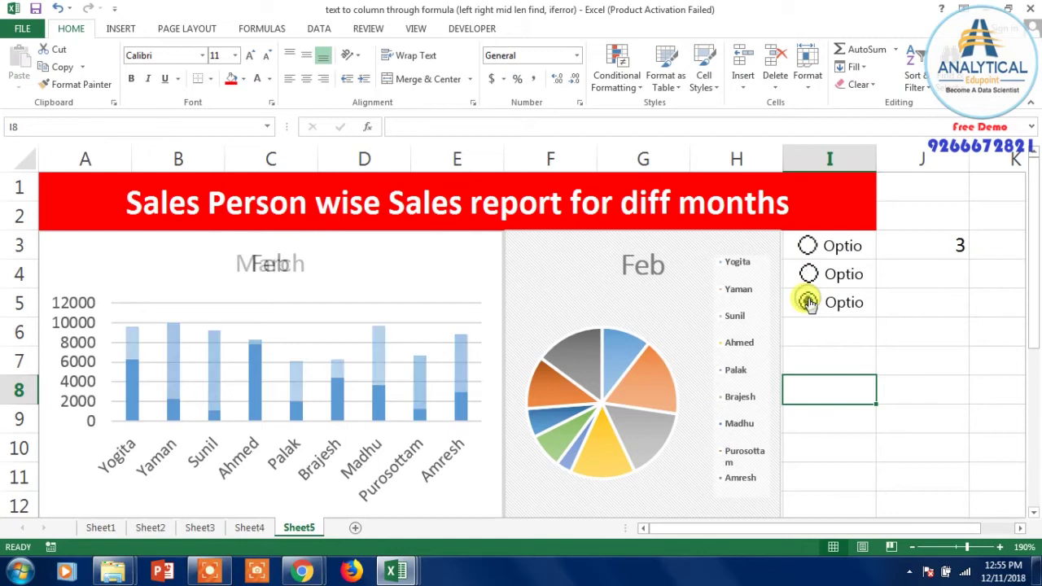
left_click(808, 274)
left_click(807, 246)
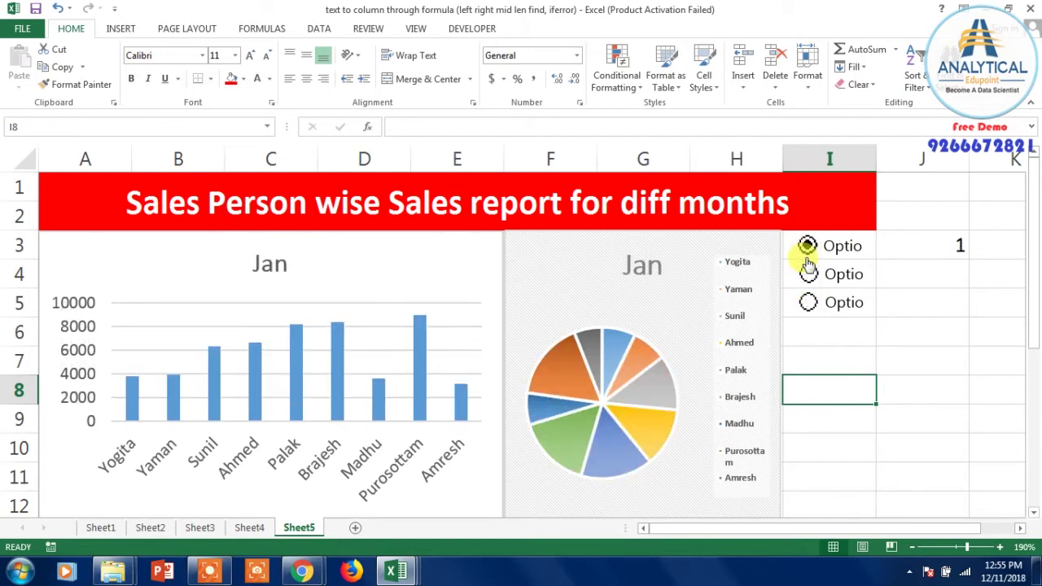
left_click(363, 304)
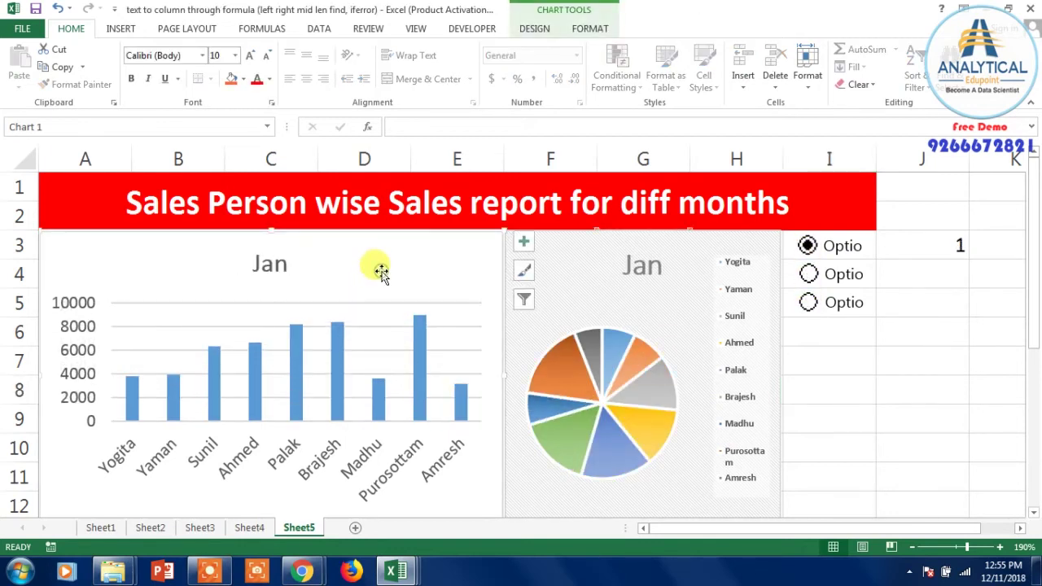
Fill the column chart's plot area yellow
left_click(362, 307)
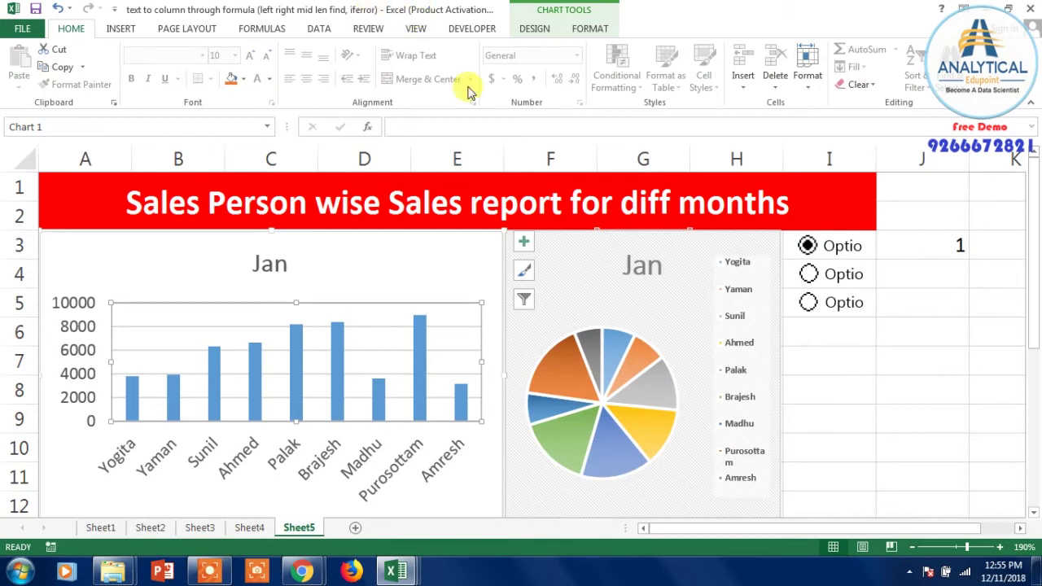
left_click(591, 29)
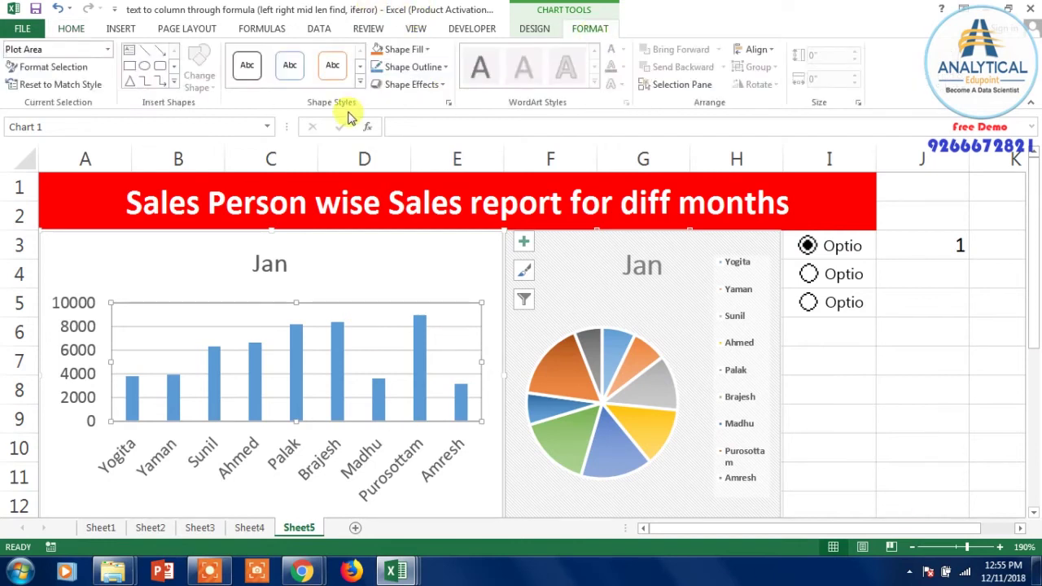
left_click(428, 50)
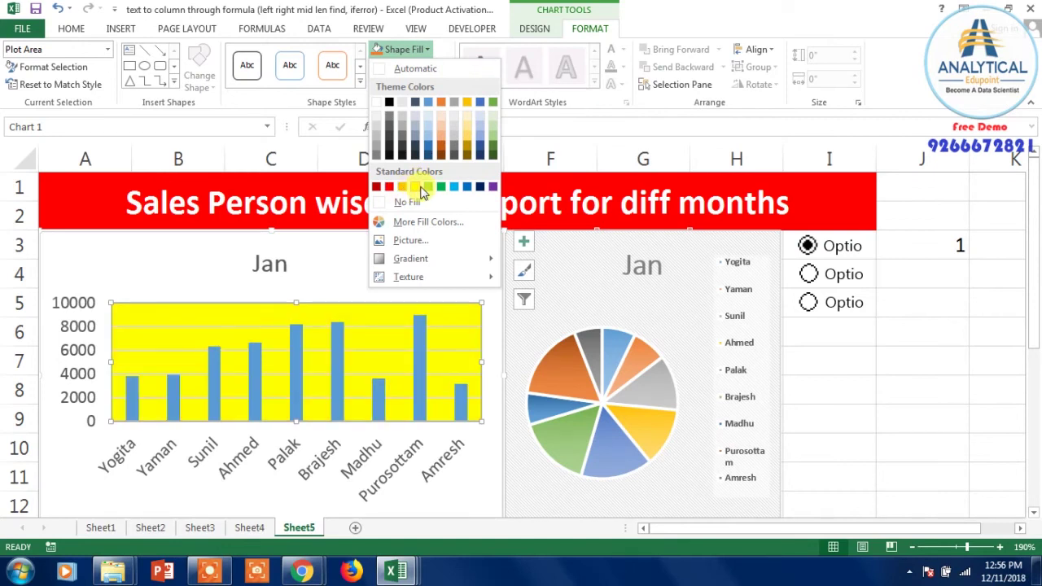
left_click(415, 188)
Delete the column chart's Jan title
left_click(339, 278)
left_click(278, 265)
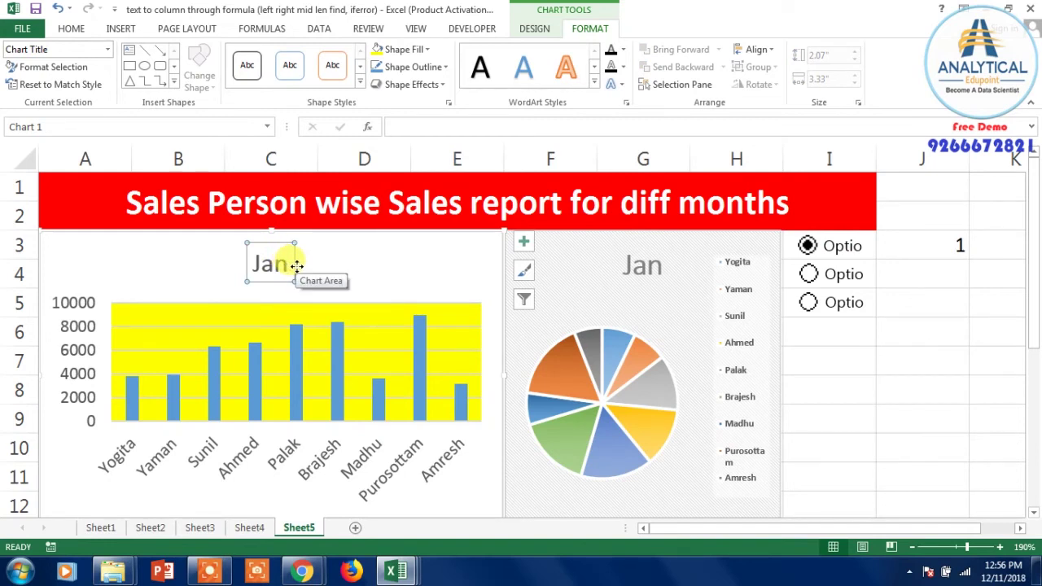
key("Delete")
Reduce the vertical value axis label font to 7 pt
mouse_move(378, 383)
left_click(80, 355)
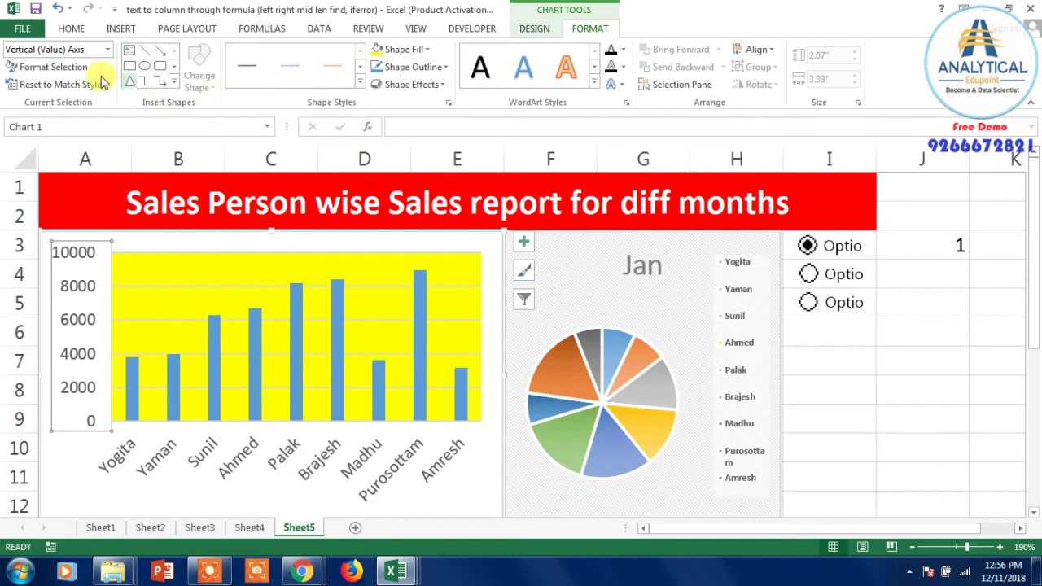
left_click(121, 29)
left_click(71, 28)
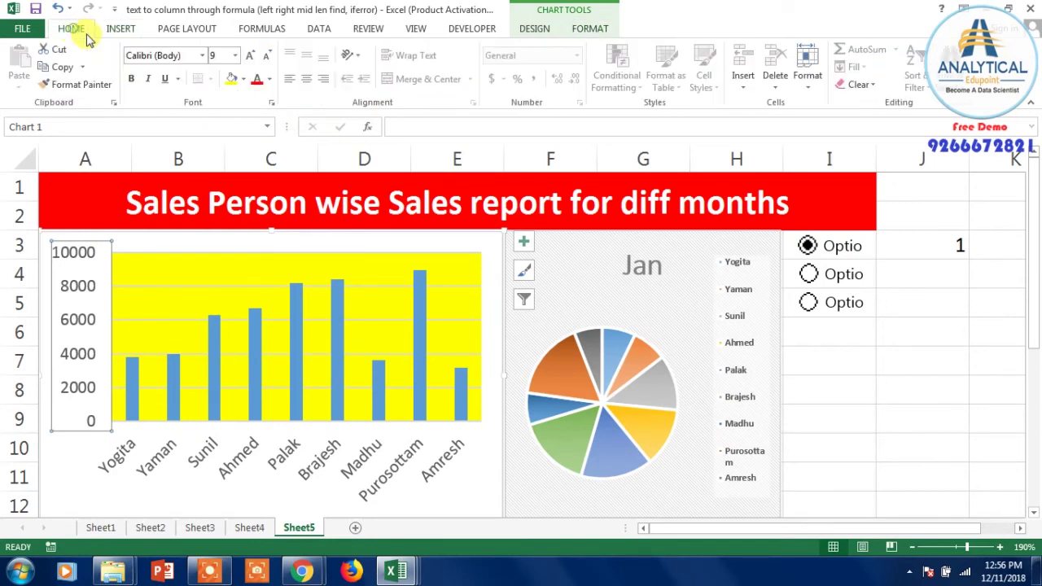
left_click(268, 57)
left_click(268, 57)
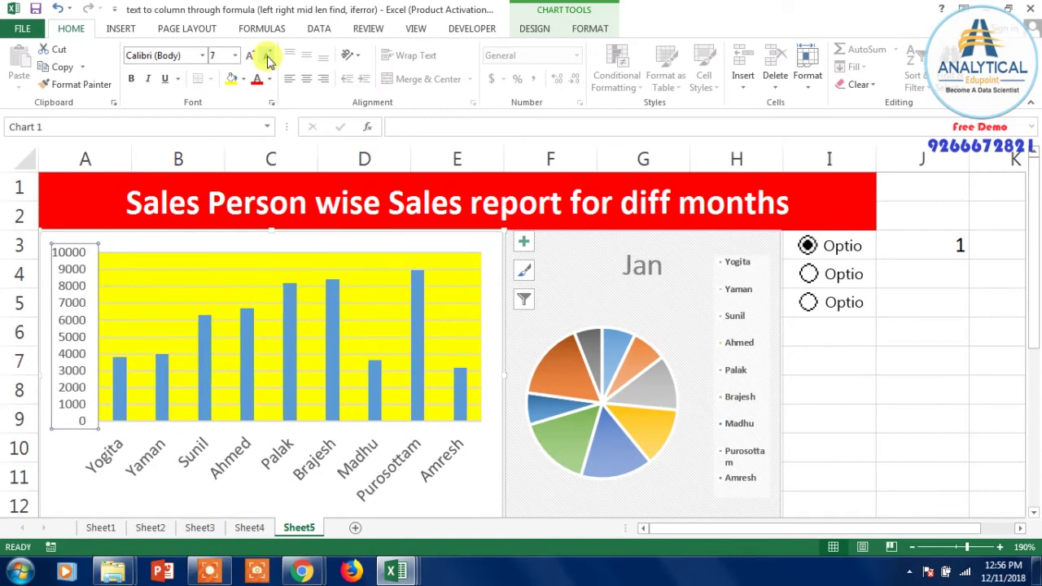
left_click(836, 387)
scroll(833, 389, "down", 2)
scroll(833, 390, "up", 2)
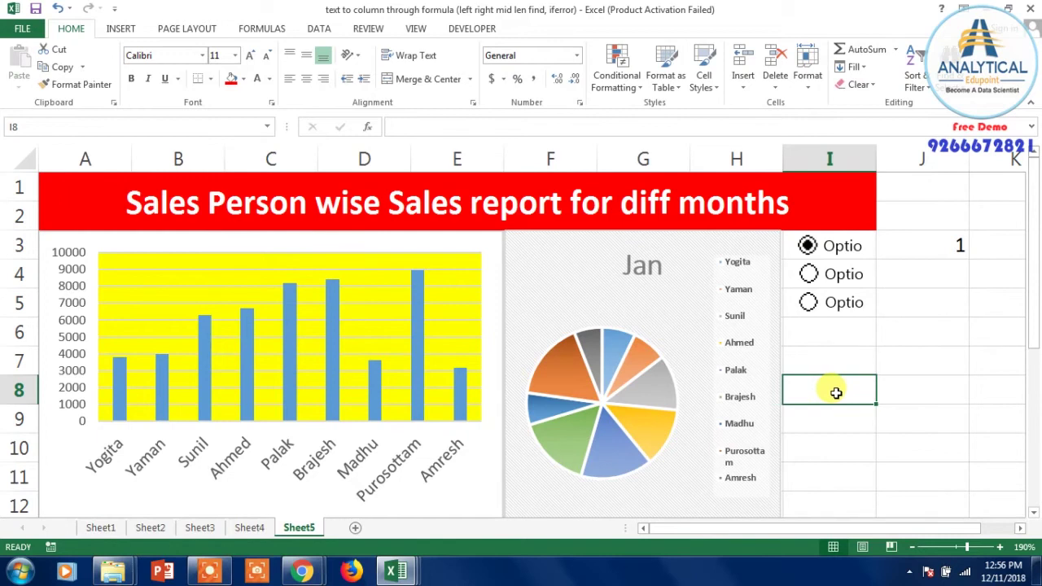
Cycle through the Feb, Jan and March option buttons, ending on March
left_click(810, 274)
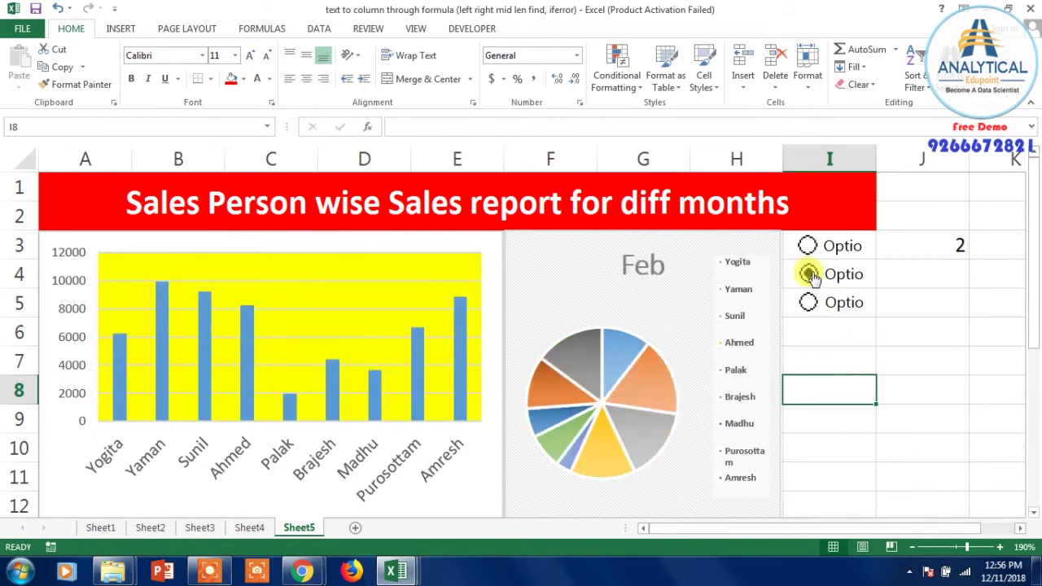
left_click(809, 302)
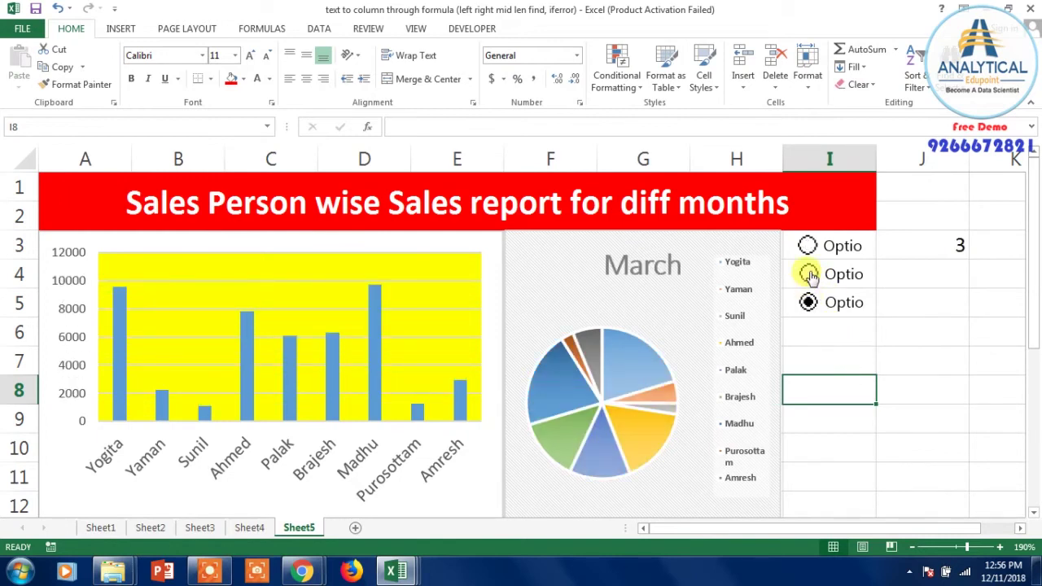
left_click(809, 274)
left_click(808, 245)
left_click(808, 274)
left_click(808, 302)
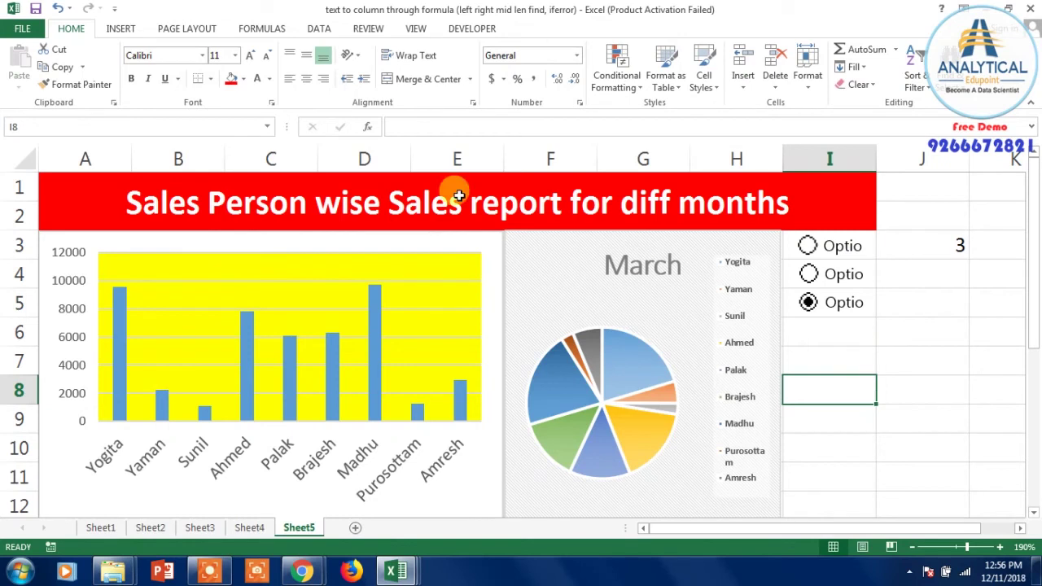
Draw a spin button form control in column I below the option buttons
left_click(471, 31)
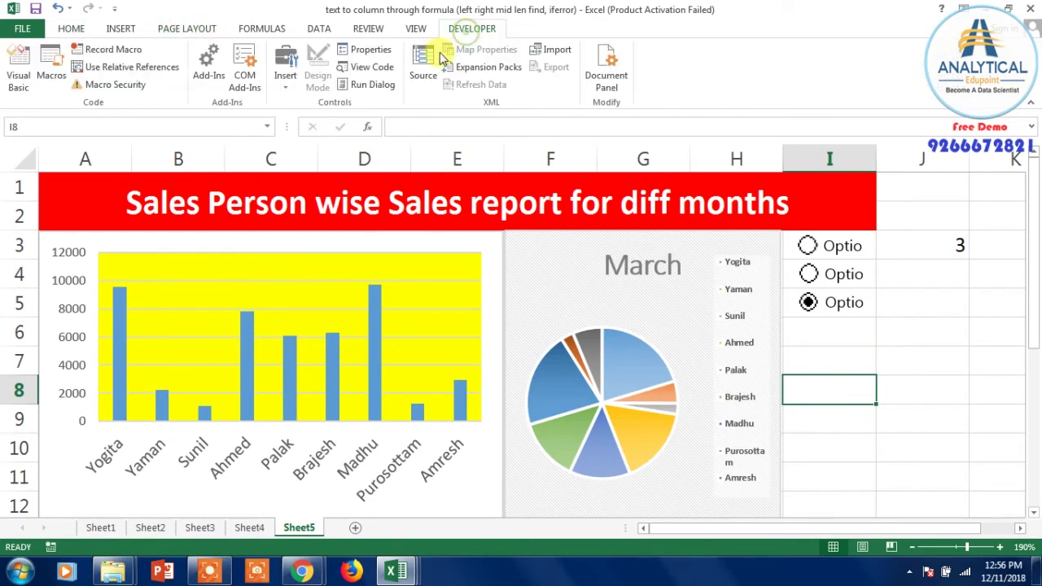
left_click(285, 69)
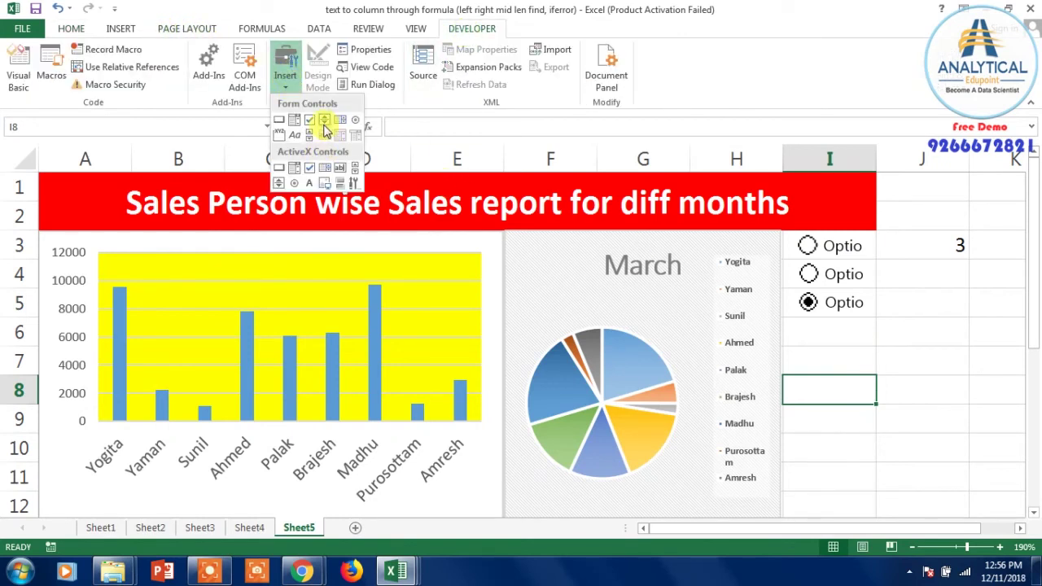
left_click(324, 130)
left_click_drag(787, 322, 871, 511)
scroll(910, 447, "down", 1)
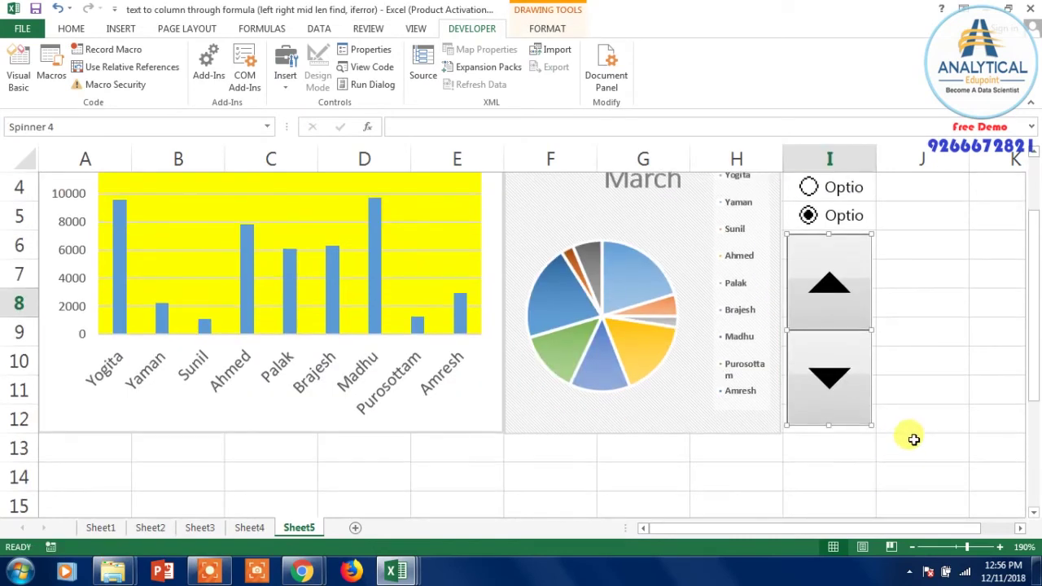
left_click_drag(827, 424, 826, 430)
left_click(991, 384)
scroll(896, 342, "up", 1)
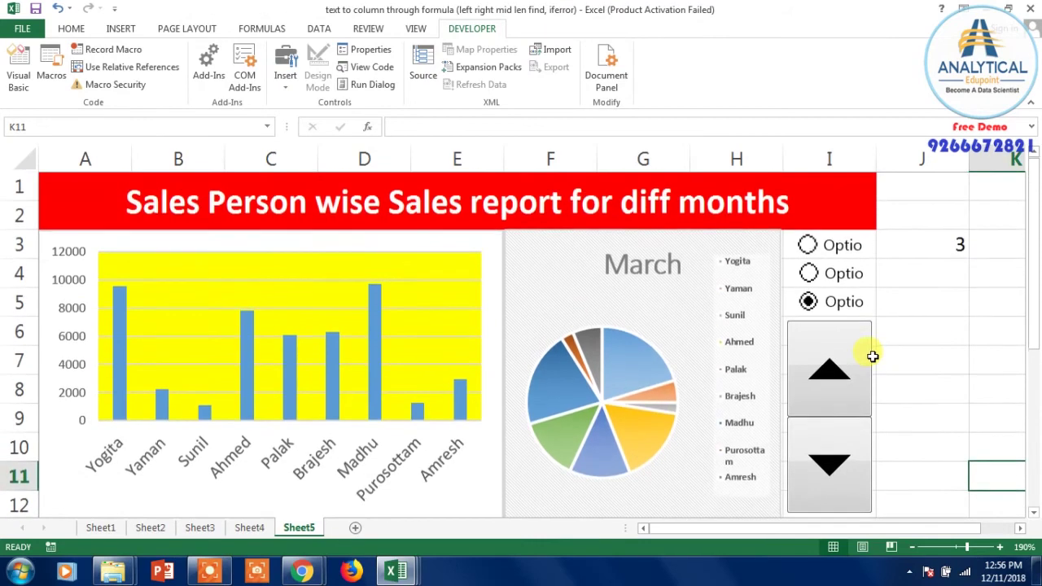
Set the spin button's minimum to 1, maximum to 3, linked to J3
right_click(841, 404)
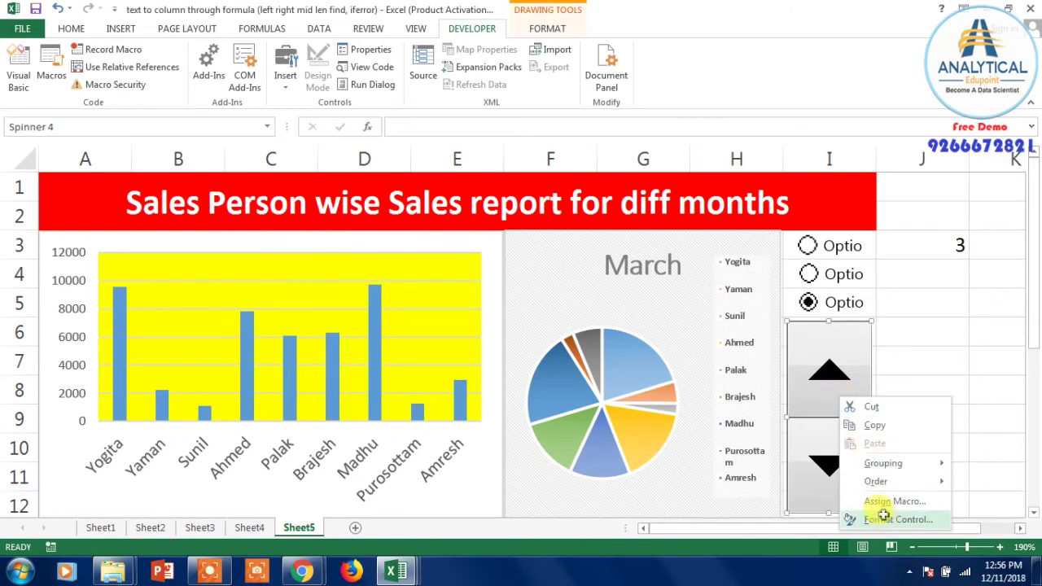
left_click(883, 518)
left_click(684, 313)
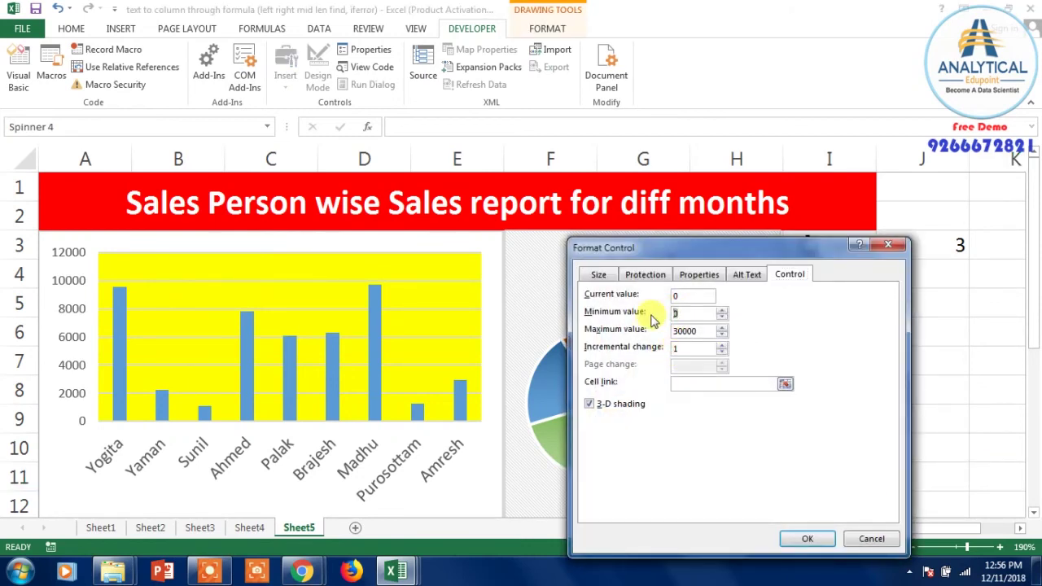
type("1")
left_click_drag(707, 330, 639, 331)
type("3")
left_click(680, 384)
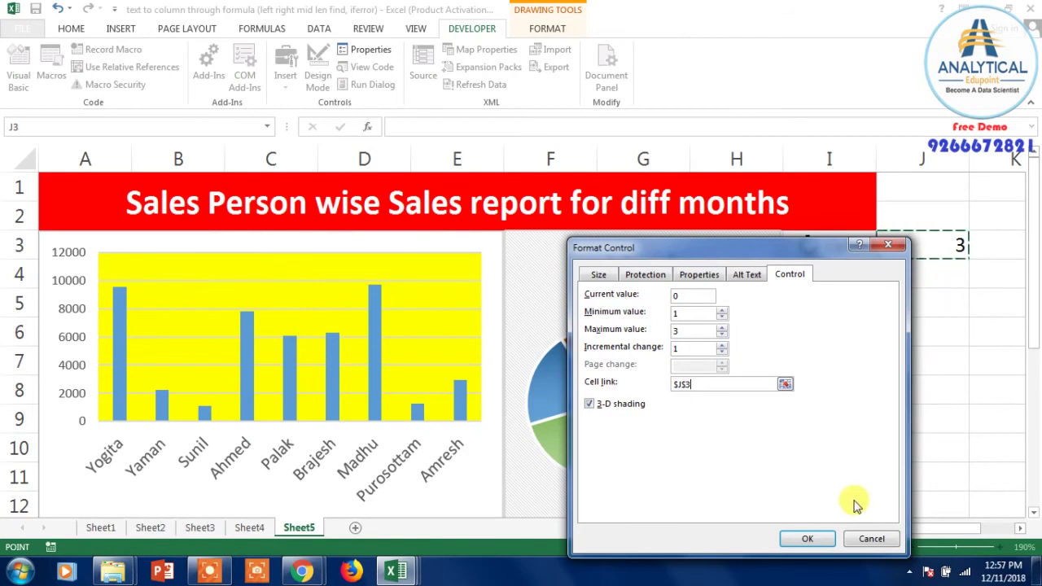
left_click(807, 539)
Test the spinner stepping through months, check J3, then move to I3
left_click(947, 390)
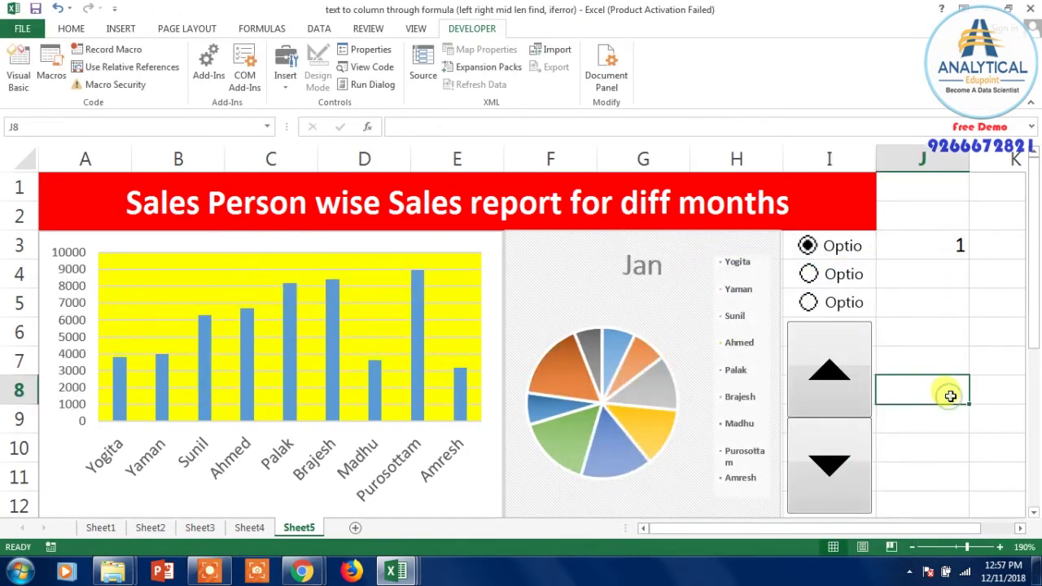
left_click(832, 376)
left_click(834, 456)
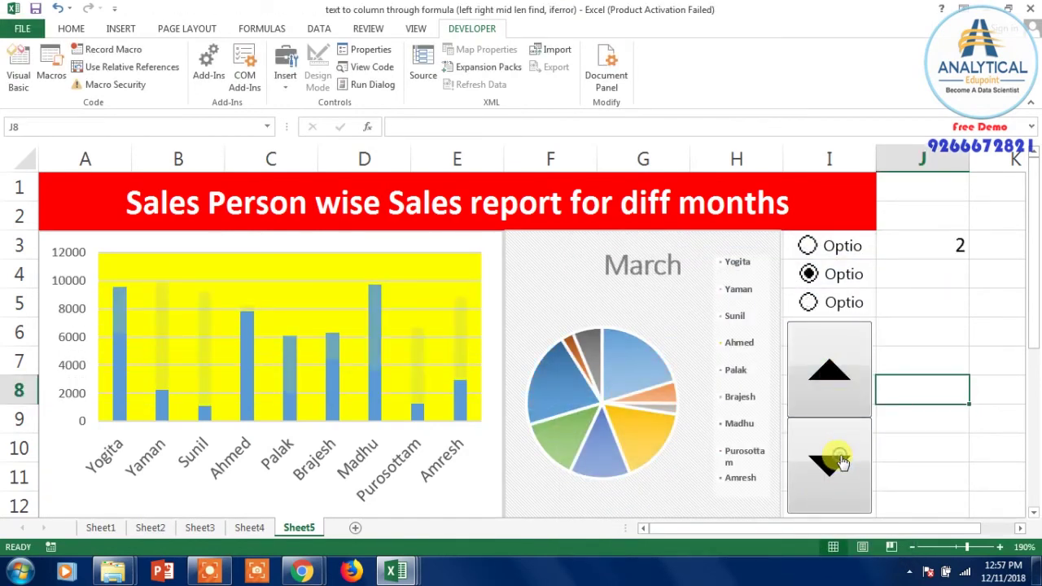
left_click(900, 251)
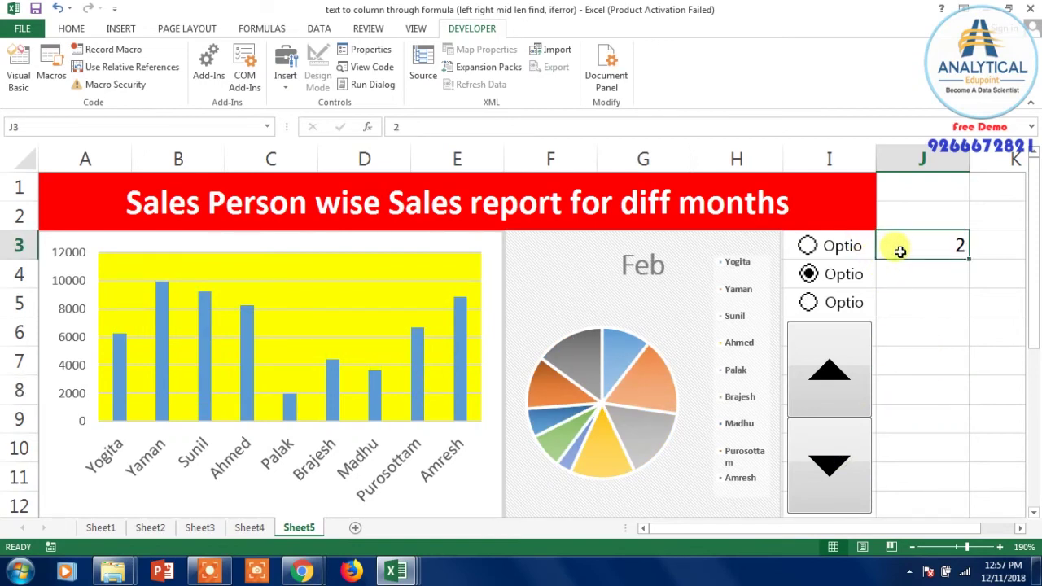
key("Left")
Fill cell I3 light blue
left_click(77, 31)
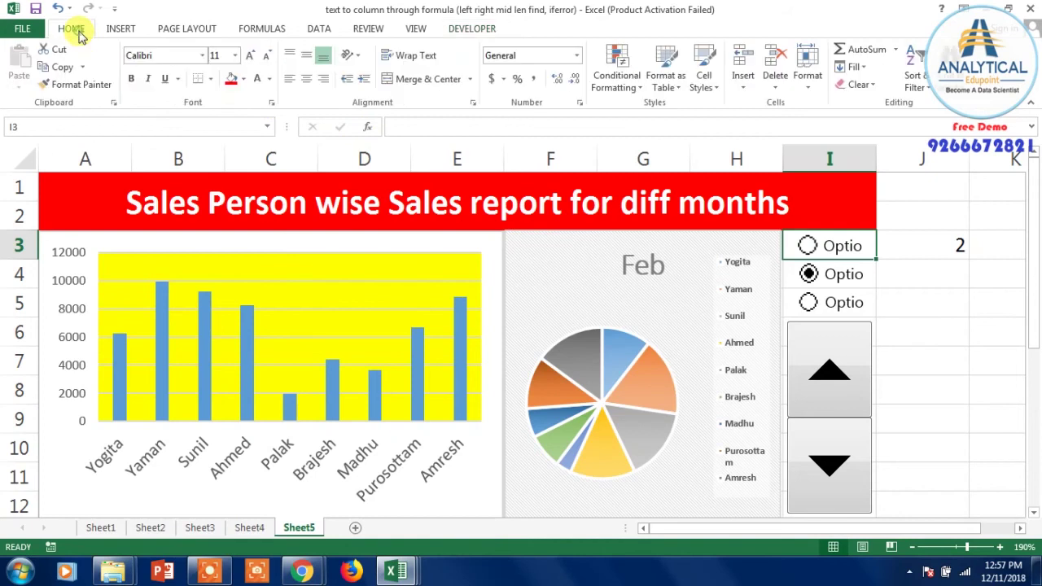
left_click(232, 79)
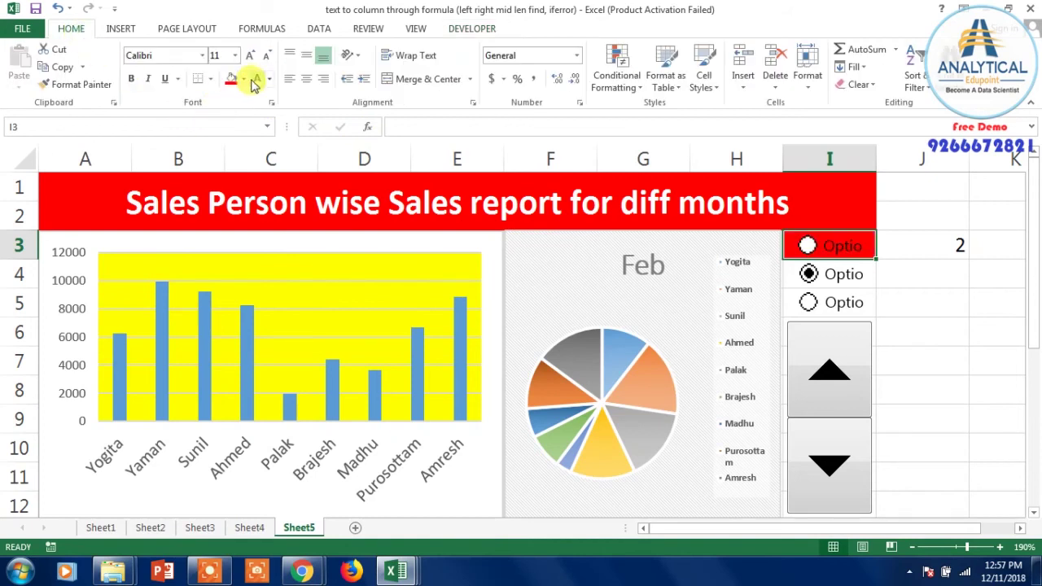
left_click(247, 79)
left_click(308, 198)
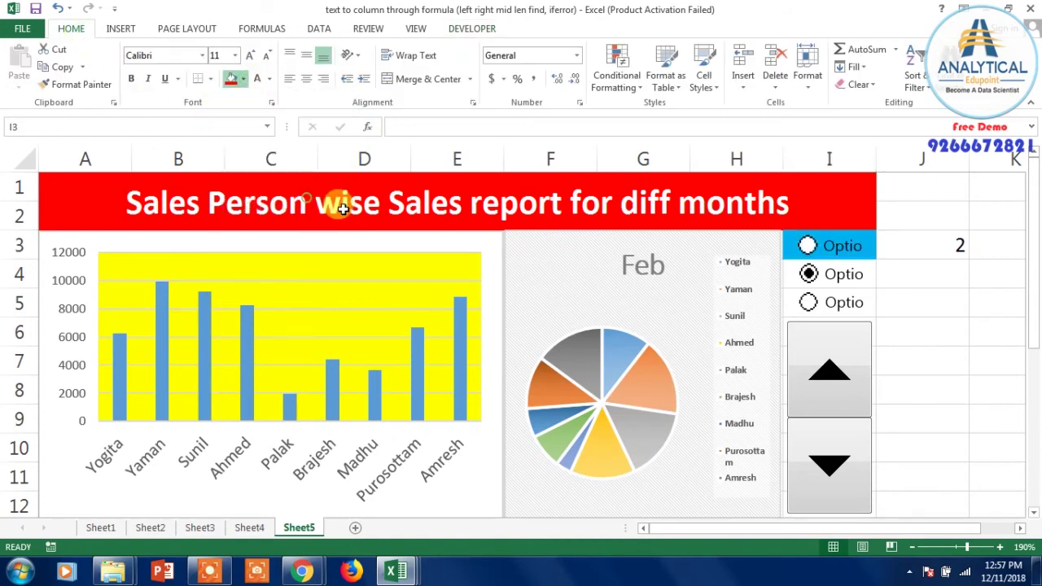
Fill cell I5 green
left_click(895, 307)
key("Left")
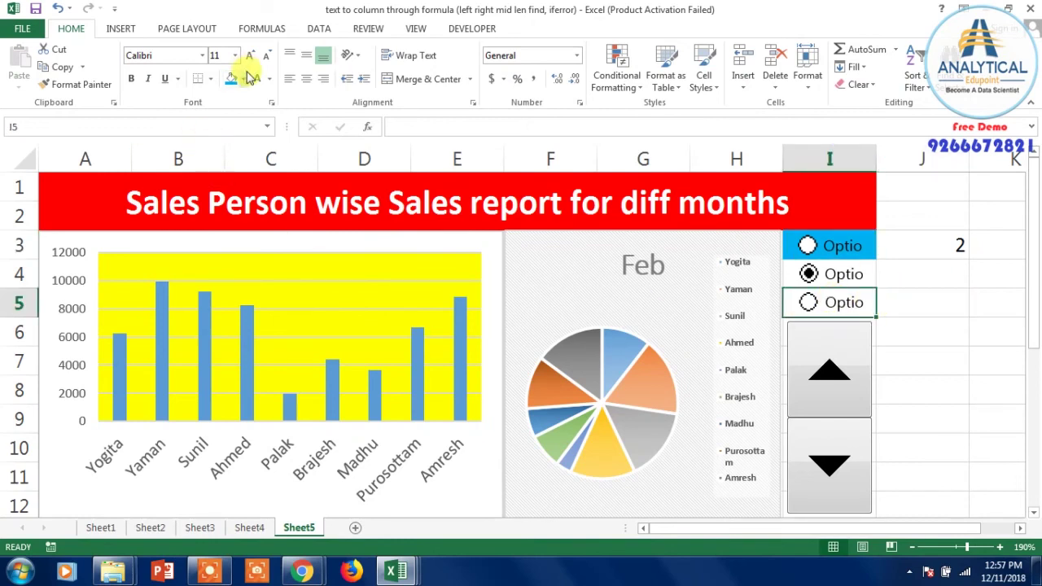
left_click(249, 79)
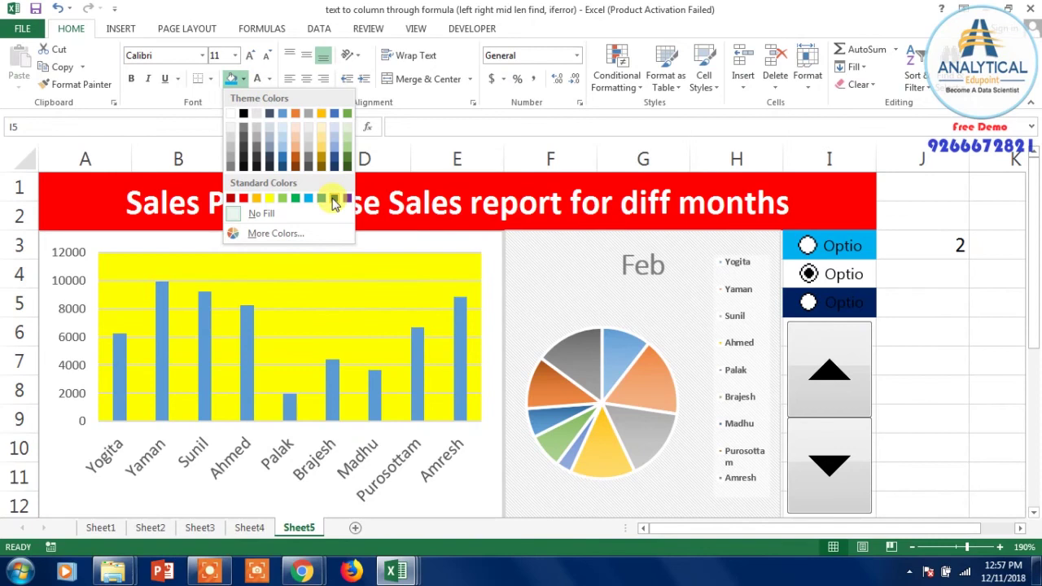
left_click(300, 201)
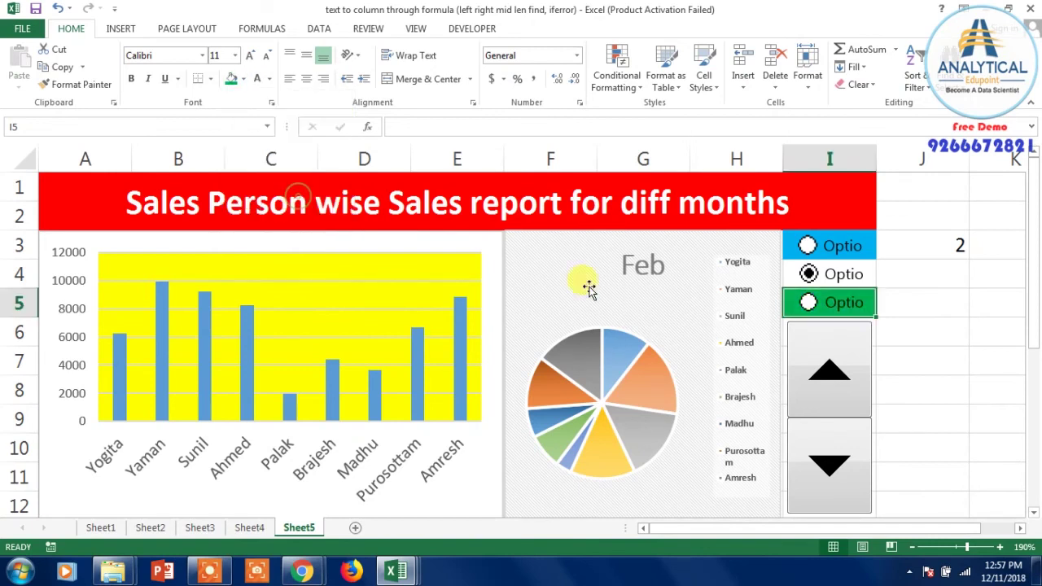
Fill cell I4 yellow
left_click(919, 355)
scroll(918, 355, "down", 1)
scroll(924, 372, "up", 1)
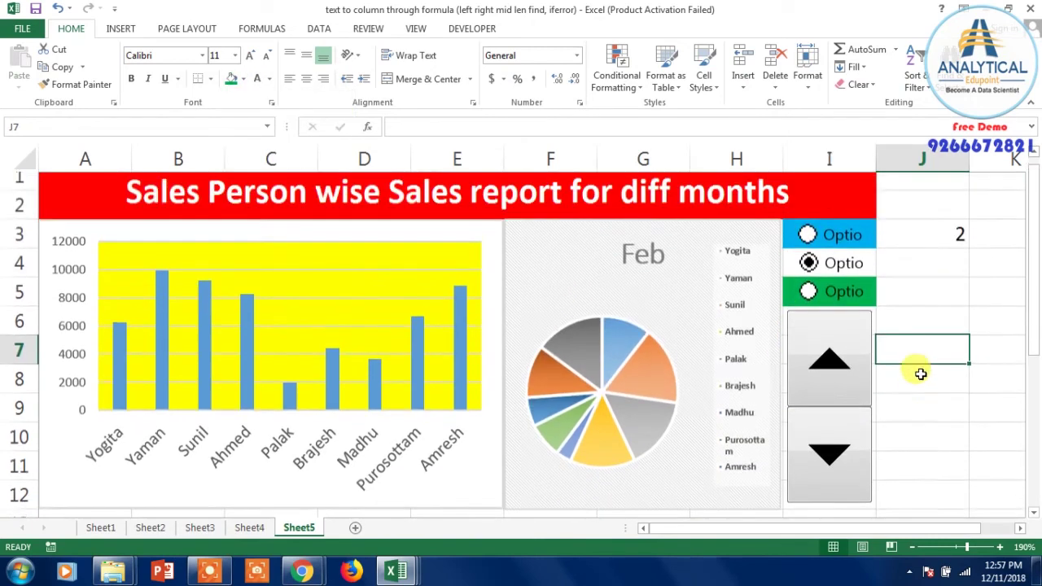
left_click(895, 277)
key("Left")
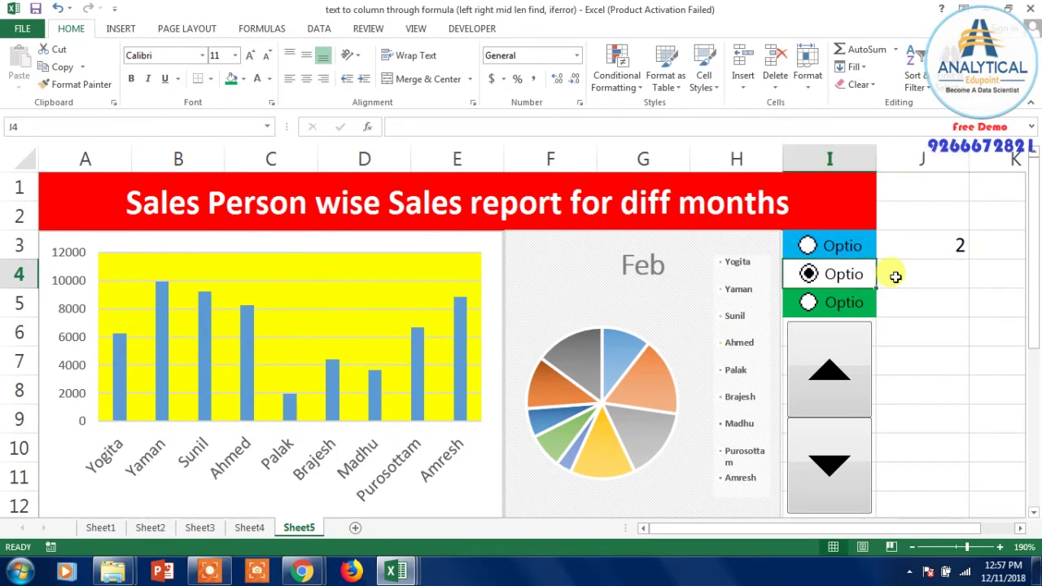
left_click(244, 79)
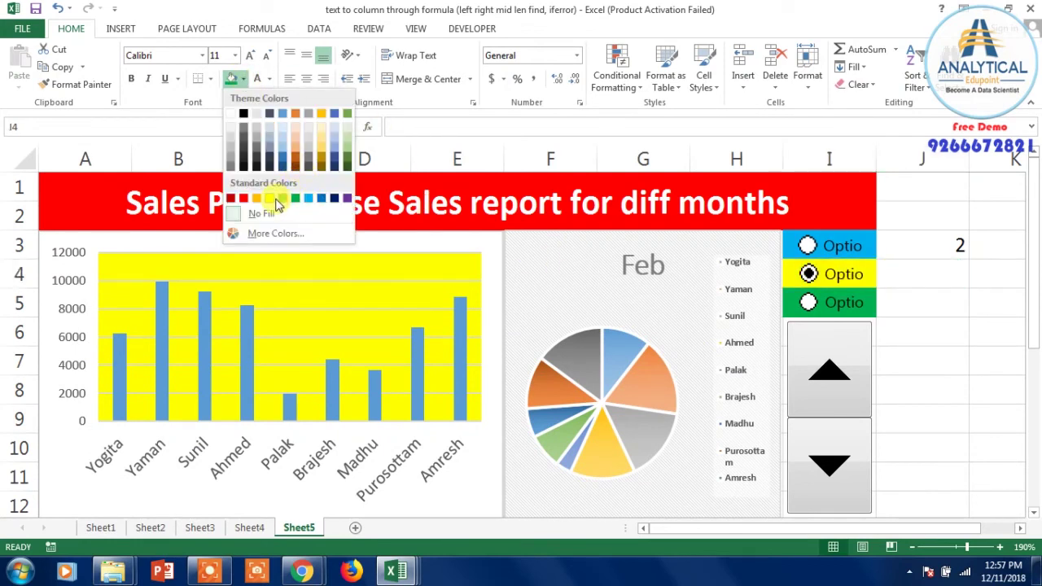
left_click(274, 199)
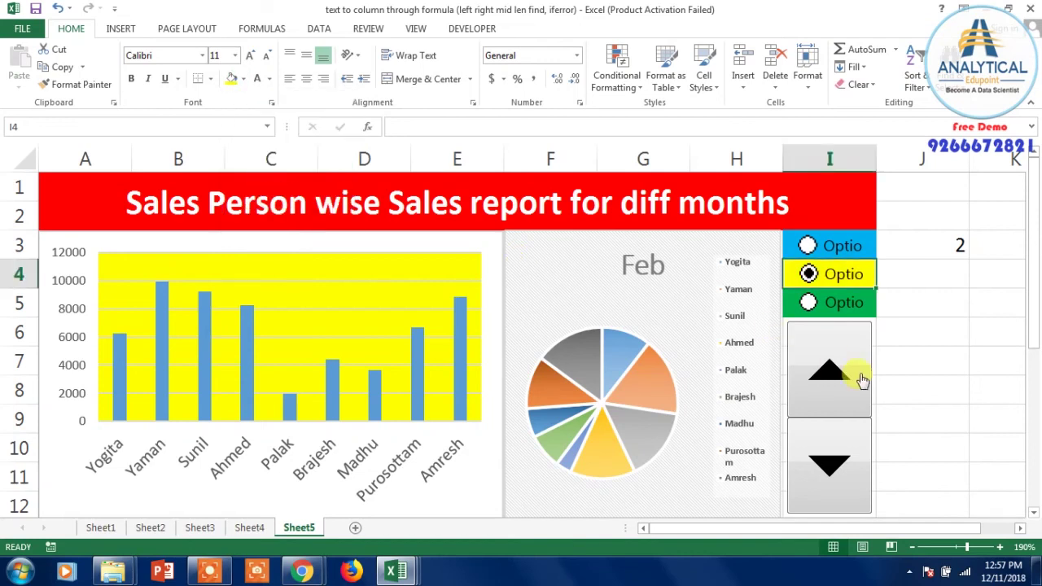
Select the dashboard range A1:I12
left_click(927, 388)
scroll(927, 388, "down", 2)
scroll(927, 389, "up", 1)
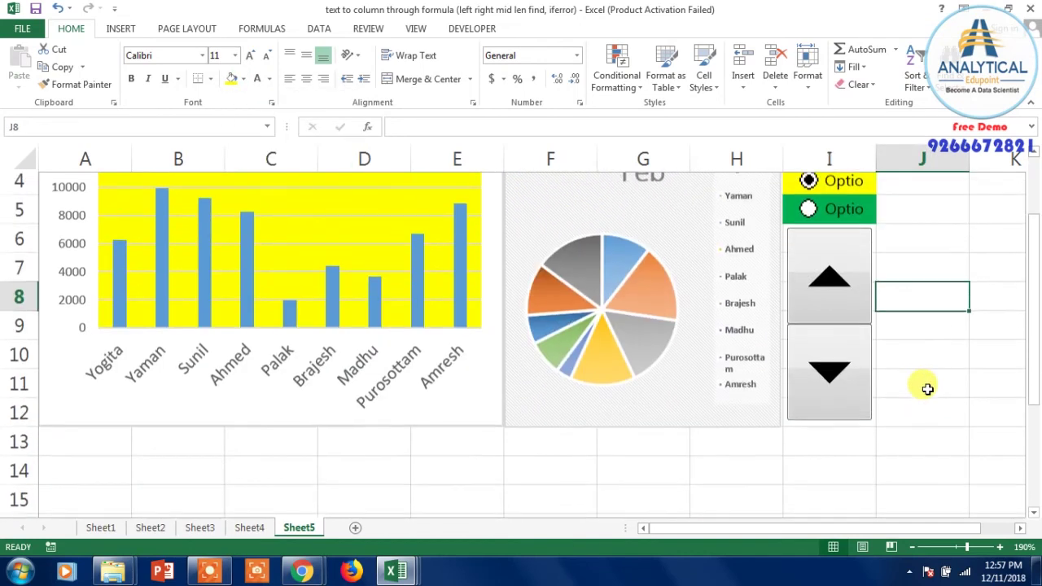
scroll(926, 388, "up", 1)
scroll(926, 388, "down", 2)
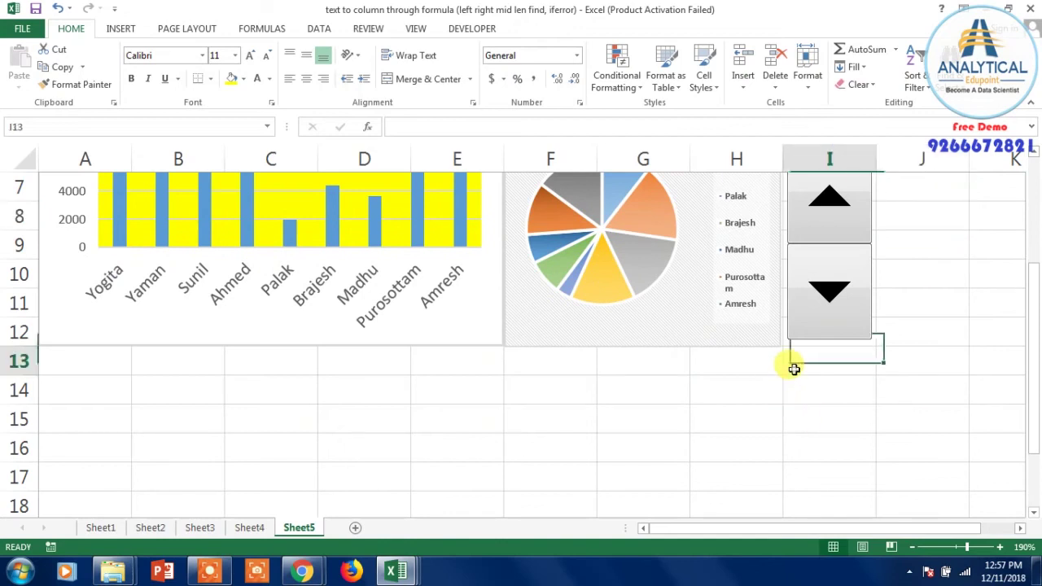
left_click_drag(794, 364, 797, 374)
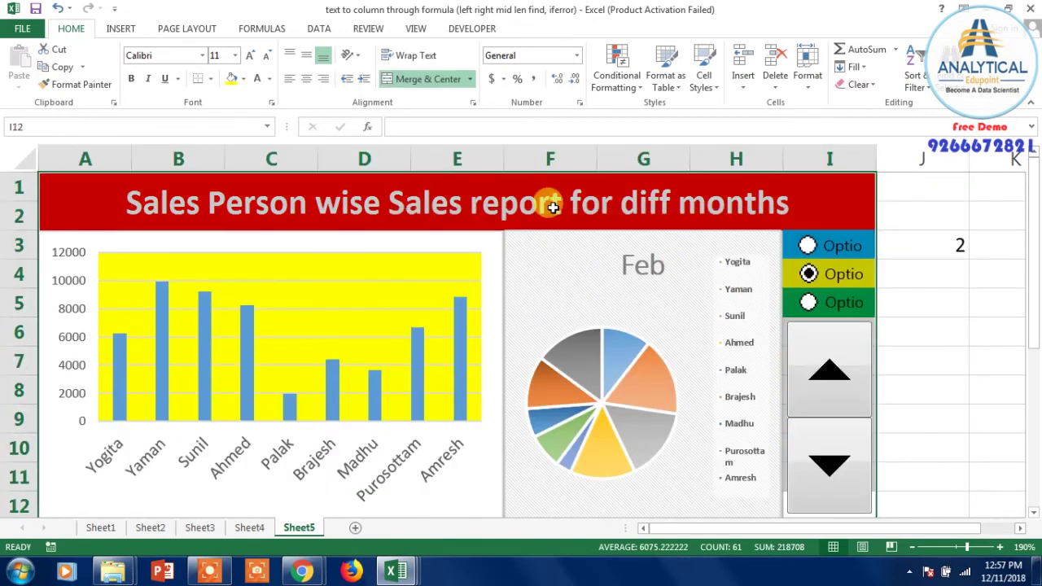
Apply a Thick Box Border around the dashboard A1:I12
left_click(210, 78)
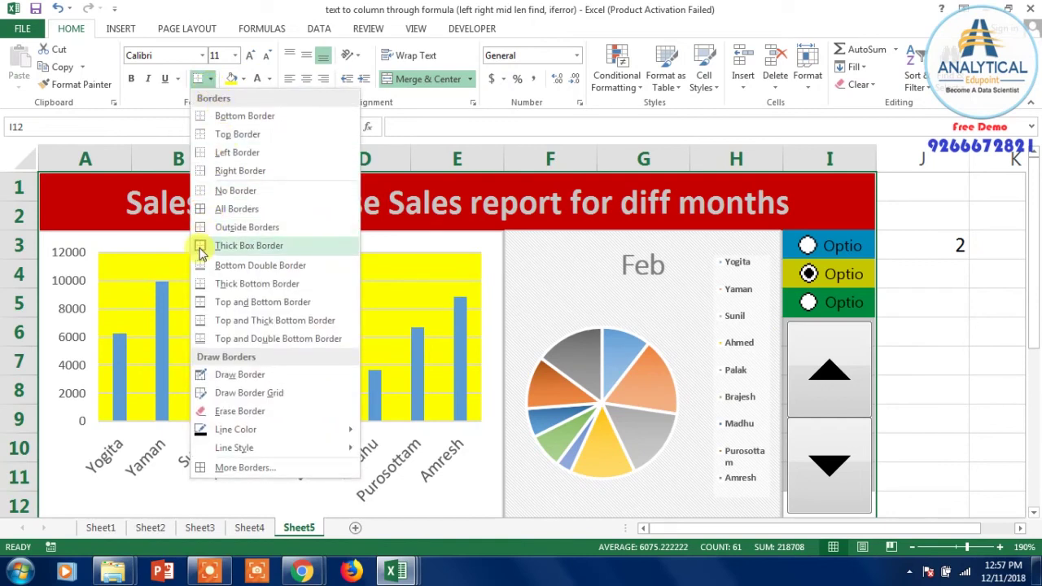
left_click(199, 245)
scroll(616, 374, "down", 2)
left_click(794, 437)
scroll(870, 401, "up", 2)
scroll(814, 440, "down", 2)
left_click(665, 348)
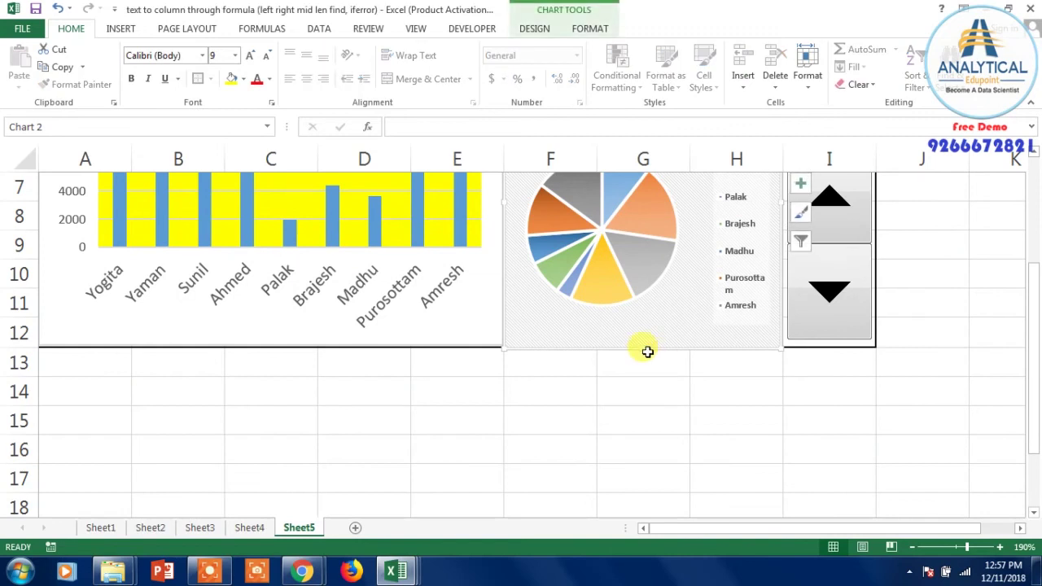
left_click(651, 395)
scroll(839, 427, "up", 2)
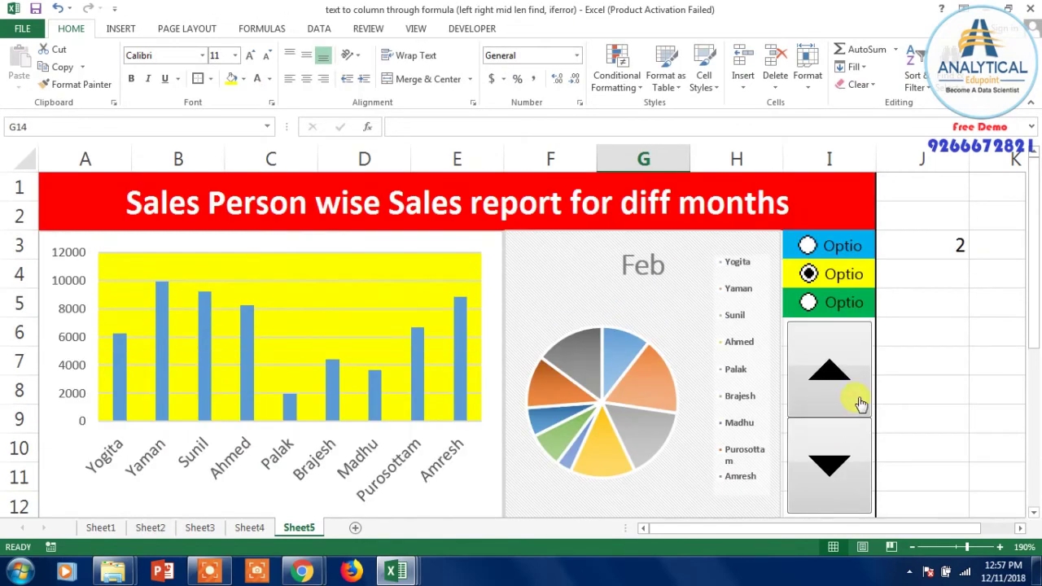
Resize and nudge the spin button to fill column I from row 6 to 12
right_click(861, 404)
left_click(922, 355)
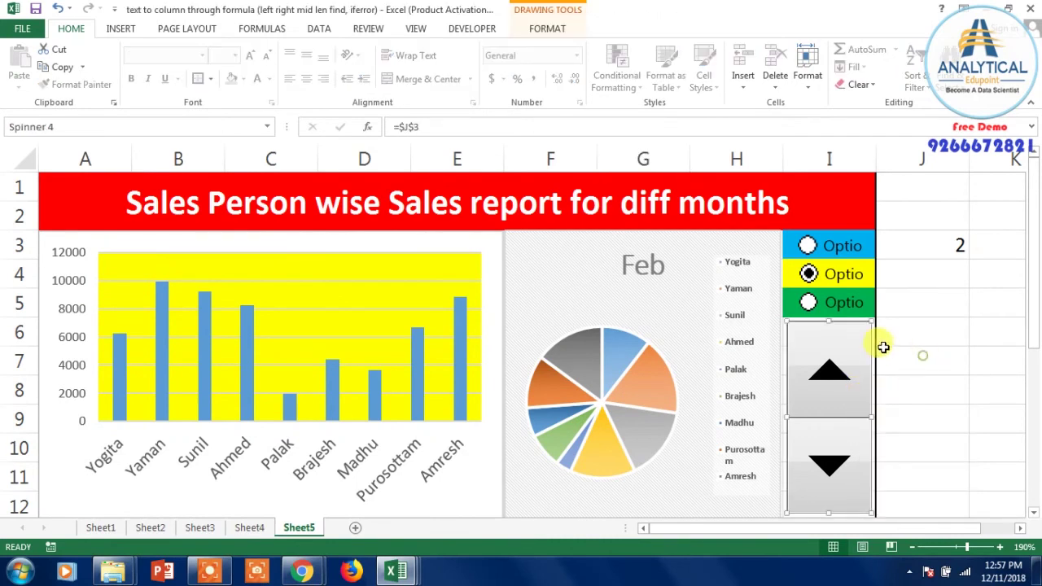
left_click_drag(872, 322, 878, 318)
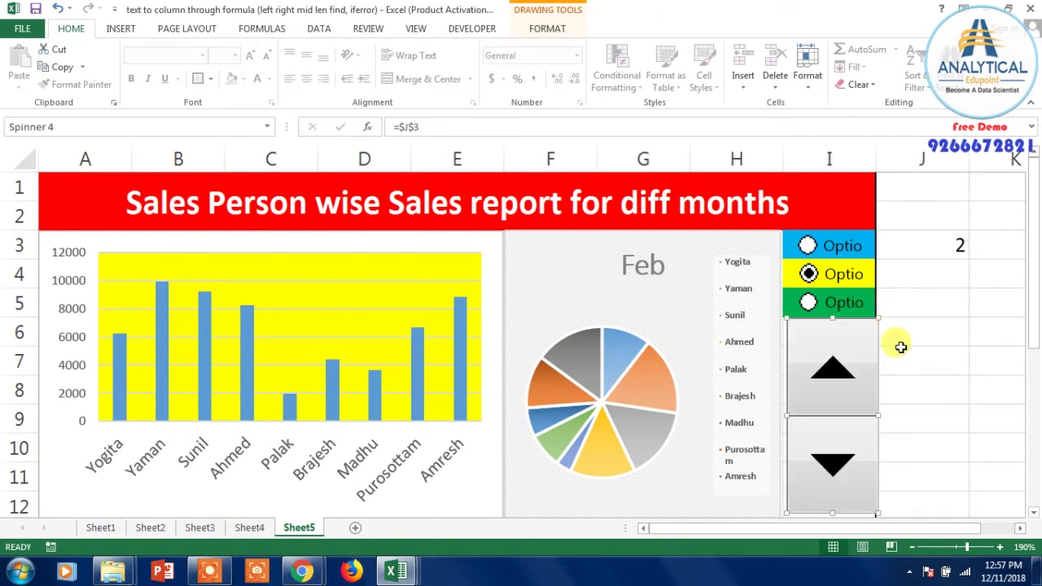
key("Left")
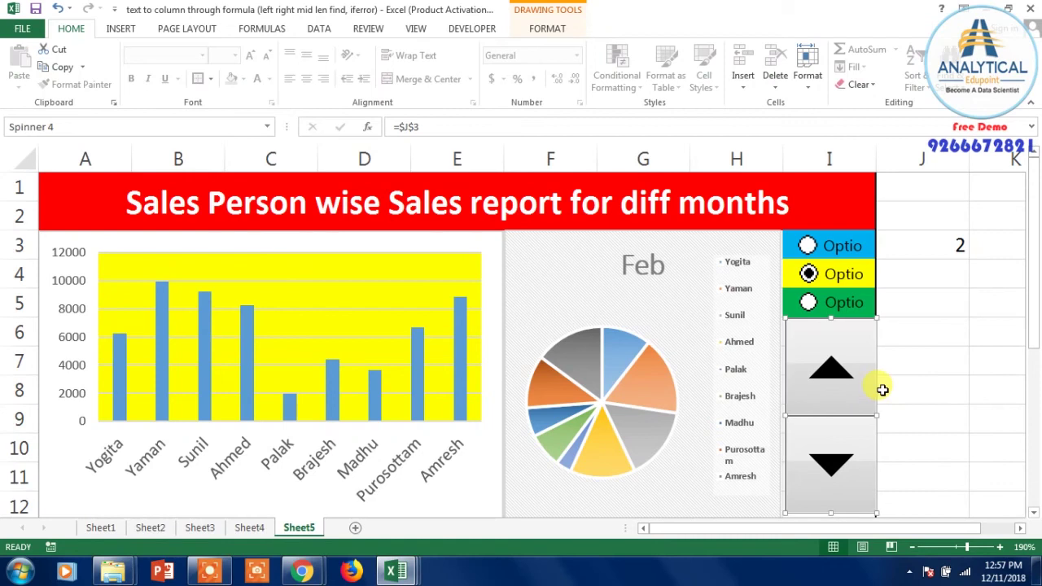
key("Left")
scroll(883, 390, "down", 2)
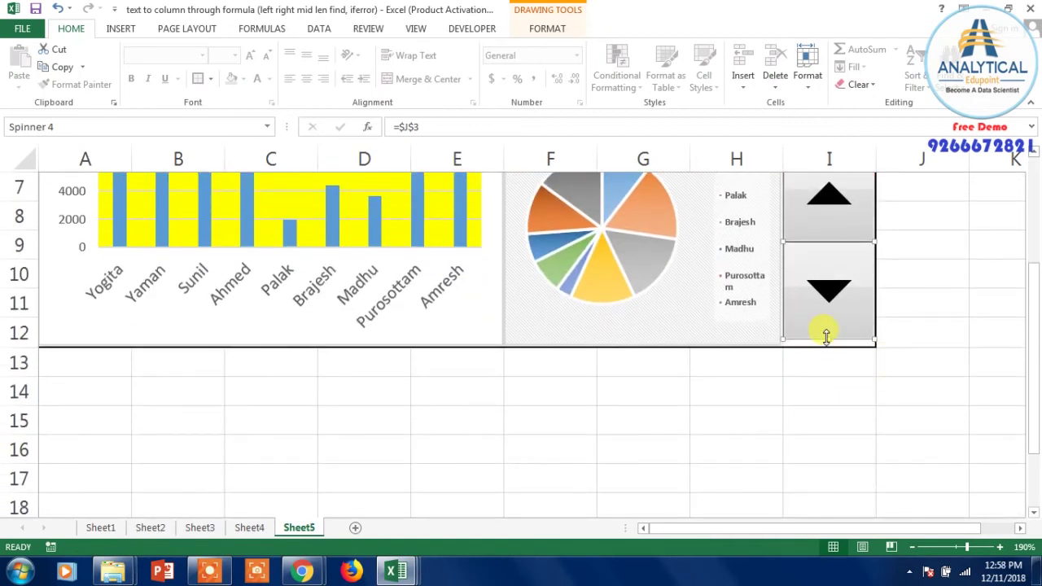
left_click_drag(825, 337, 824, 343)
scroll(923, 370, "up", 2)
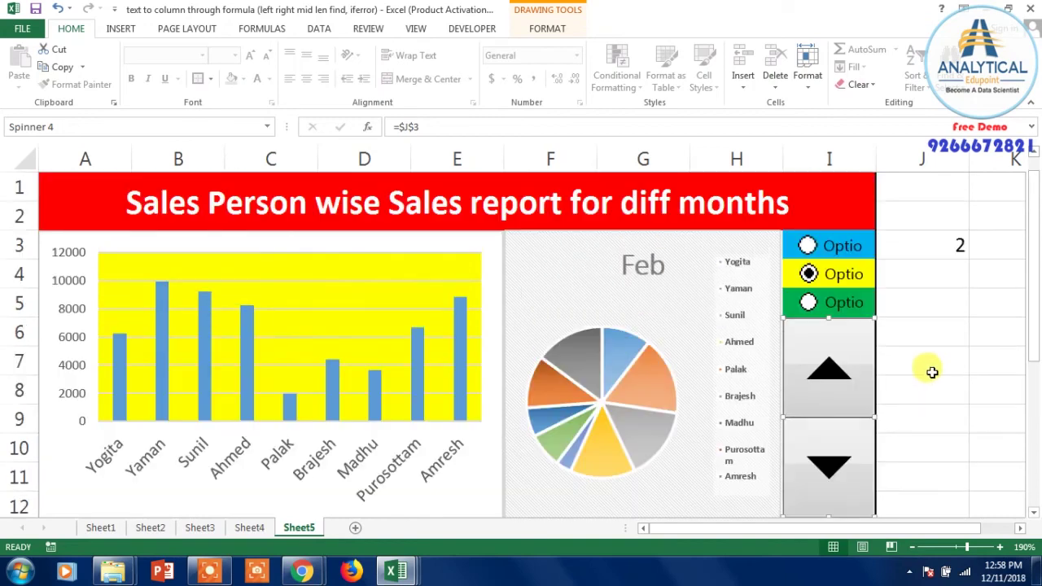
left_click(944, 371)
scroll(944, 371, "down", 1)
scroll(944, 372, "up", 1)
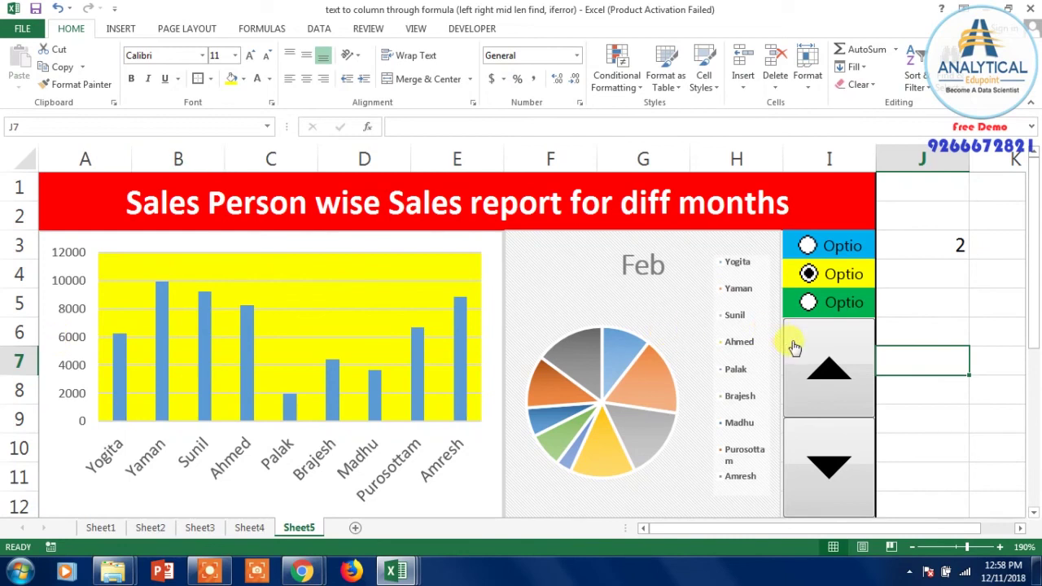
Test the option buttons by switching the dashboard between March, Feb and Jan, ending on March
left_click(808, 302)
left_click(808, 274)
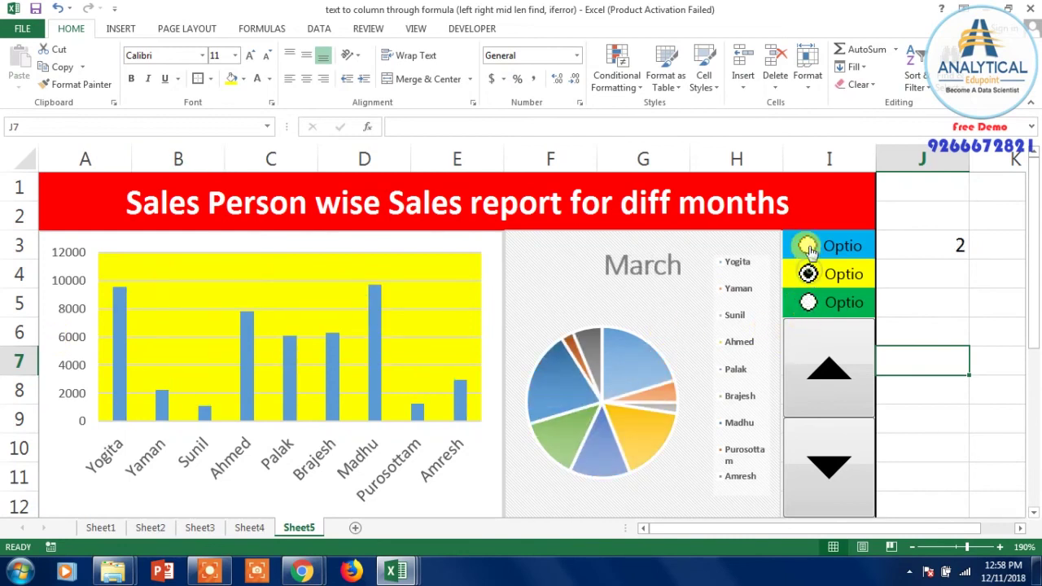
left_click(807, 245)
left_click(809, 275)
left_click(806, 245)
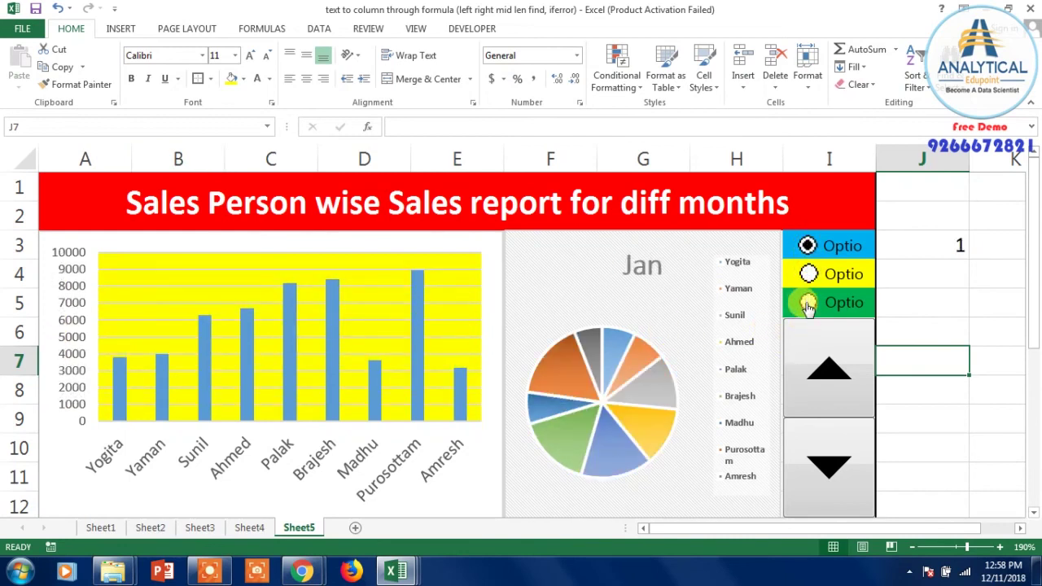
left_click(808, 302)
Use the spin button to step back to Jan, up to March, then down to Jan
left_click(832, 442)
left_click(833, 448)
left_click(836, 381)
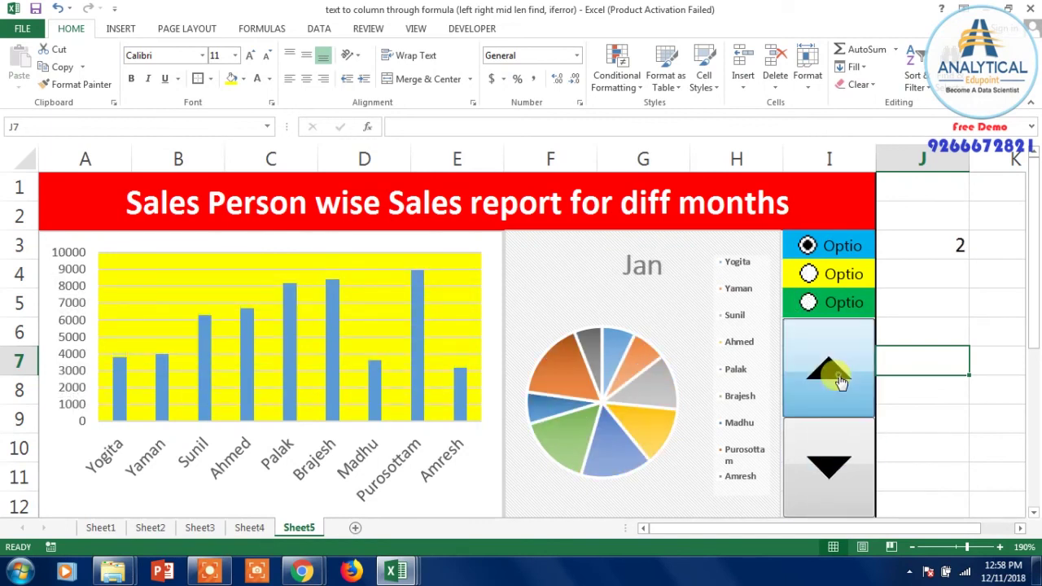
left_click(836, 381)
left_click(836, 436)
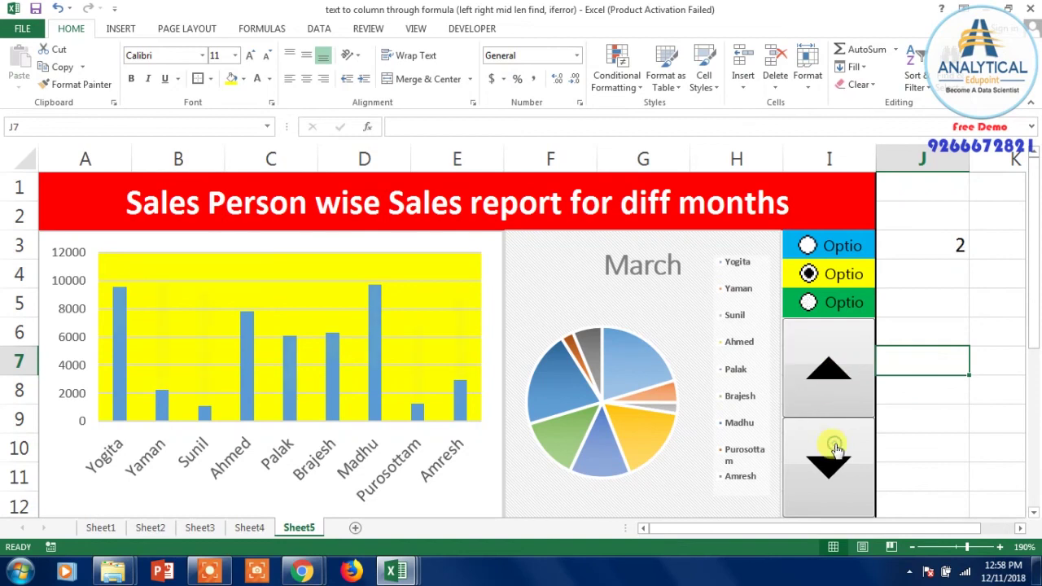
left_click(836, 443)
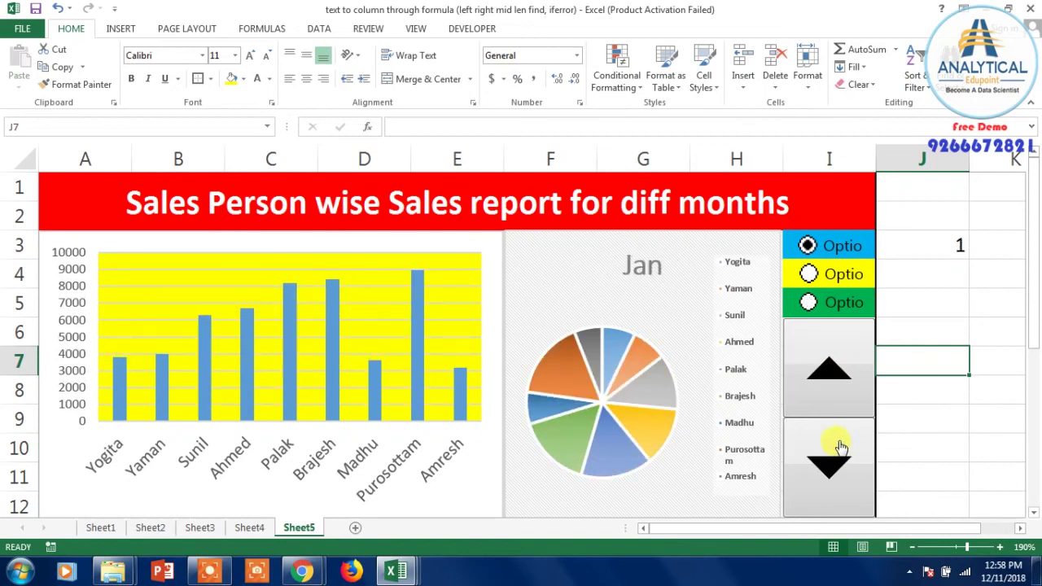